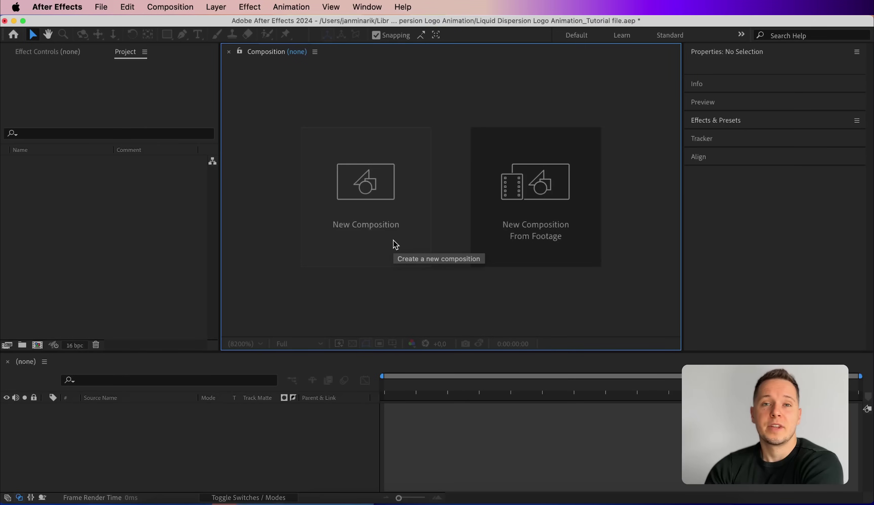
# Step: Create a new 1920x1080, 30 fps composition named Main with a duration of 8 seconds
pyautogui.click(393, 241)
pyautogui.write('Main')
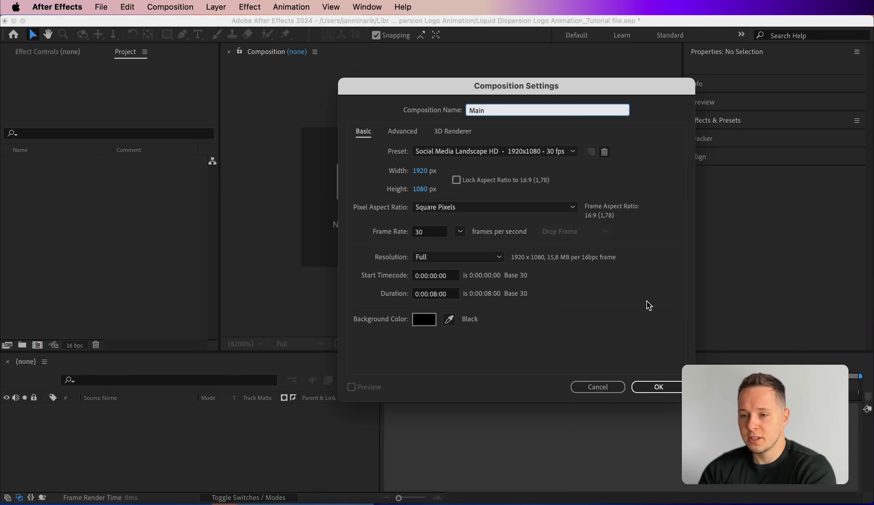
pyautogui.press('Return')
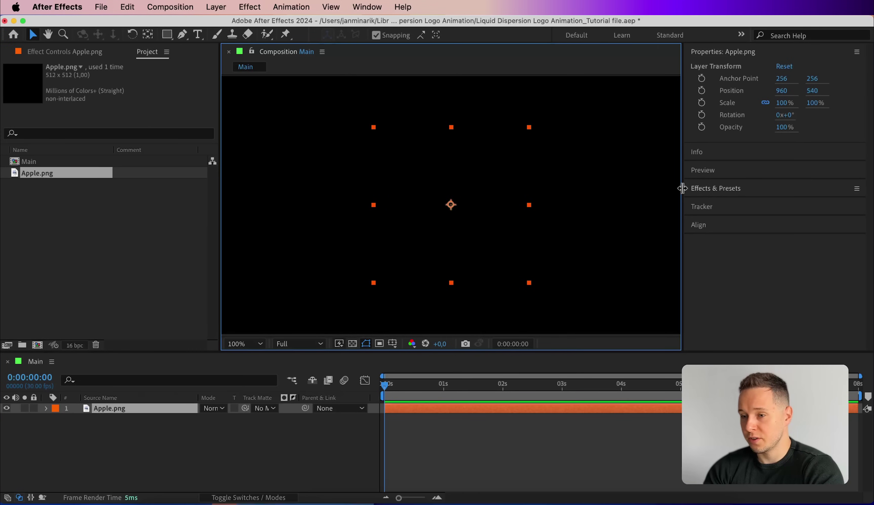
# Step: Apply the Fill effect to the Apple.png layer and set its color to white
pyautogui.click(708, 189)
pyautogui.click(712, 203)
pyautogui.write('fill')
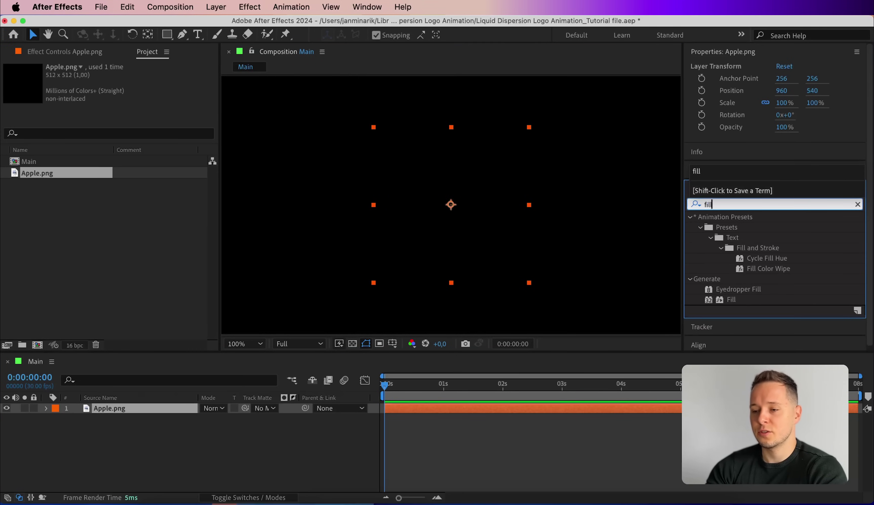
pyautogui.doubleClick(732, 299)
pyautogui.click(125, 109)
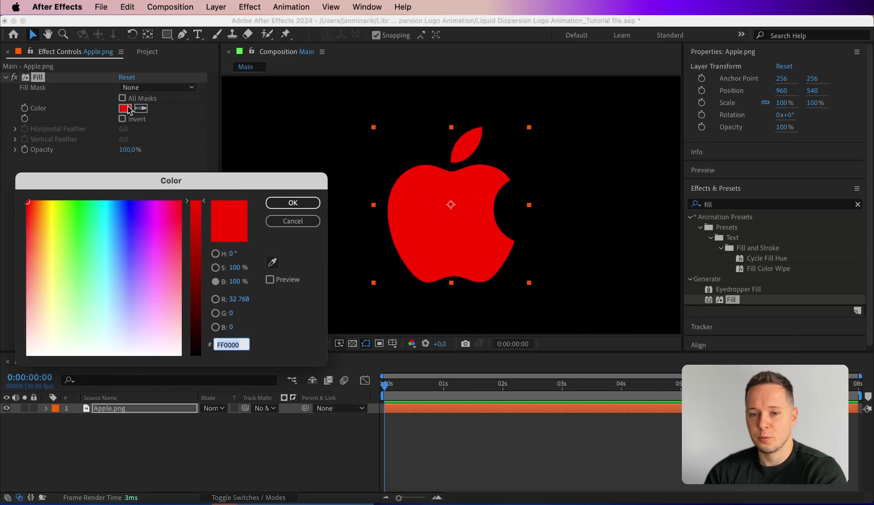
pyautogui.click(42, 368)
pyautogui.press('Return')
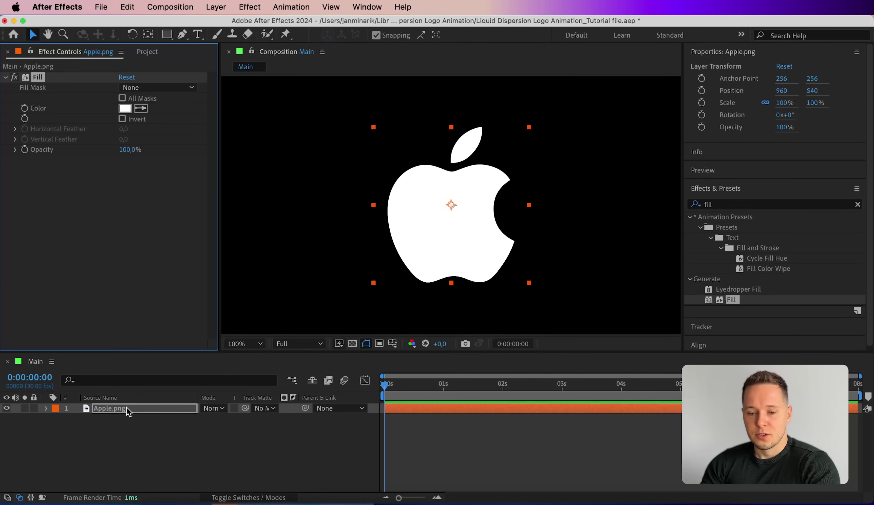
# Step: Pre-compose the Apple.png layer as Logo placeholder, moving all attributes into it, and open the new composition
pyautogui.rightClick(120, 415)
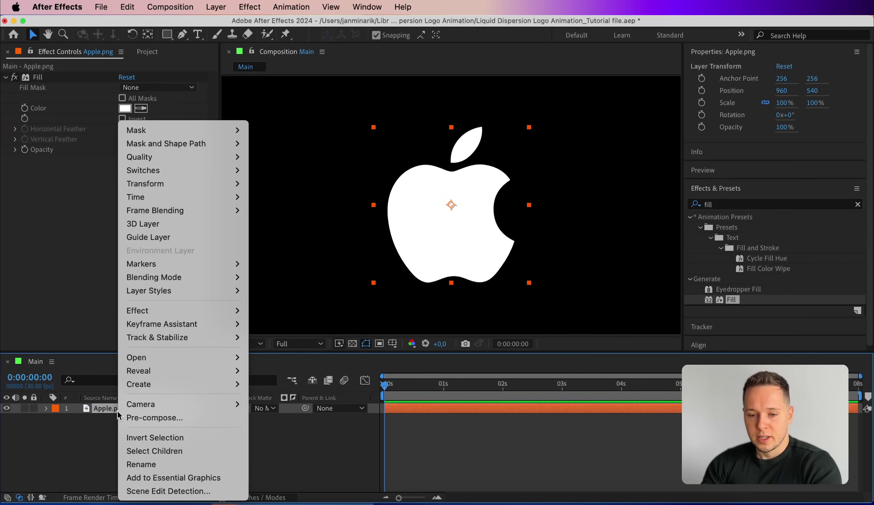
pyautogui.click(163, 418)
pyautogui.write('Logo placeholder')
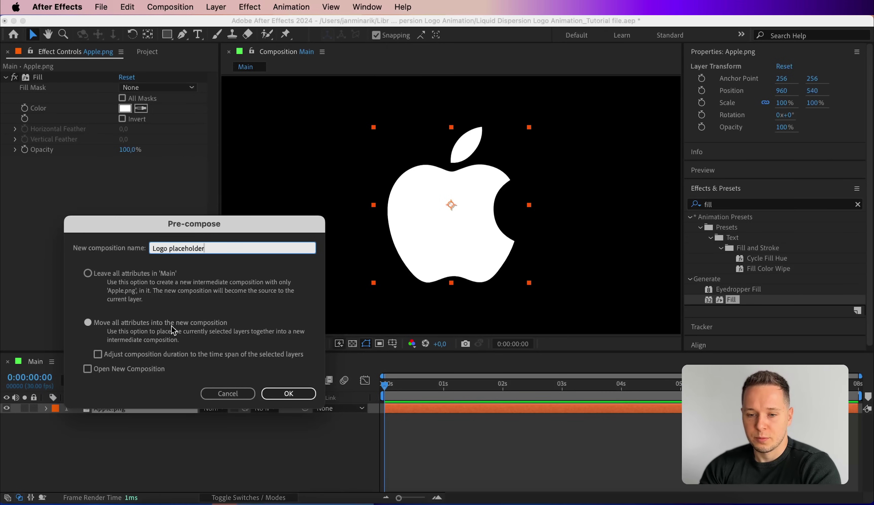
pyautogui.click(288, 393)
pyautogui.click(177, 451)
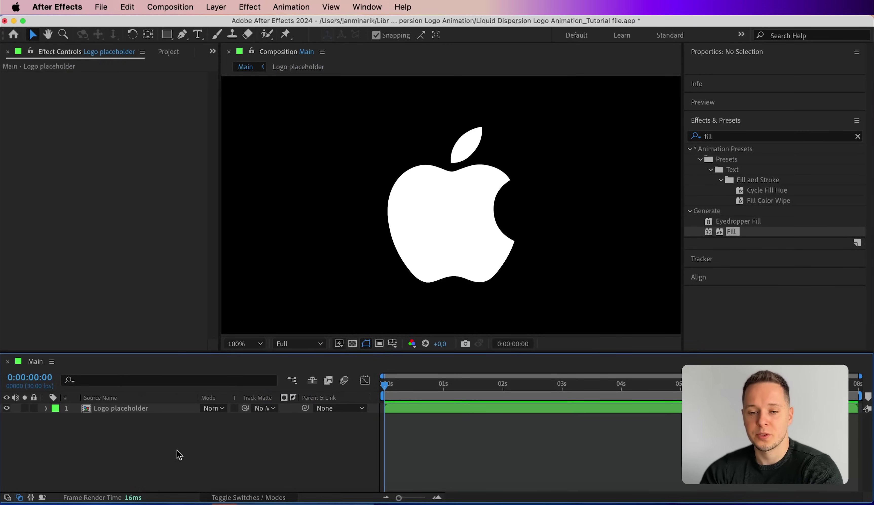
pyautogui.doubleClick(120, 408)
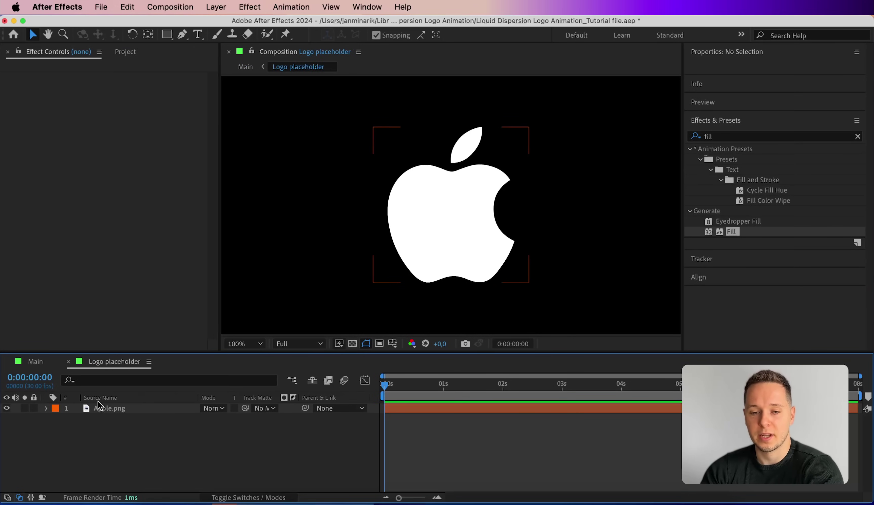
# Step: Create another 1920x1080, 30 fps composition lasting 8 seconds, named Lines_main
pyautogui.click(147, 144)
pyautogui.click(126, 53)
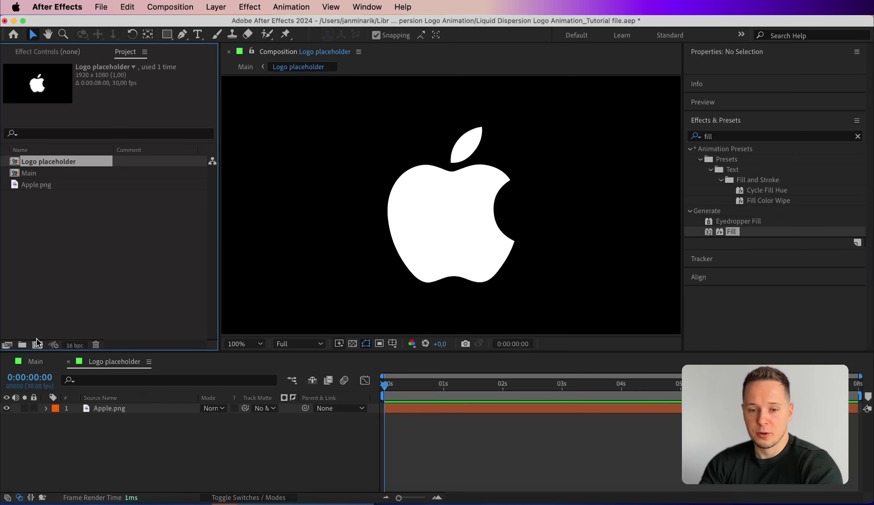
pyautogui.click(38, 345)
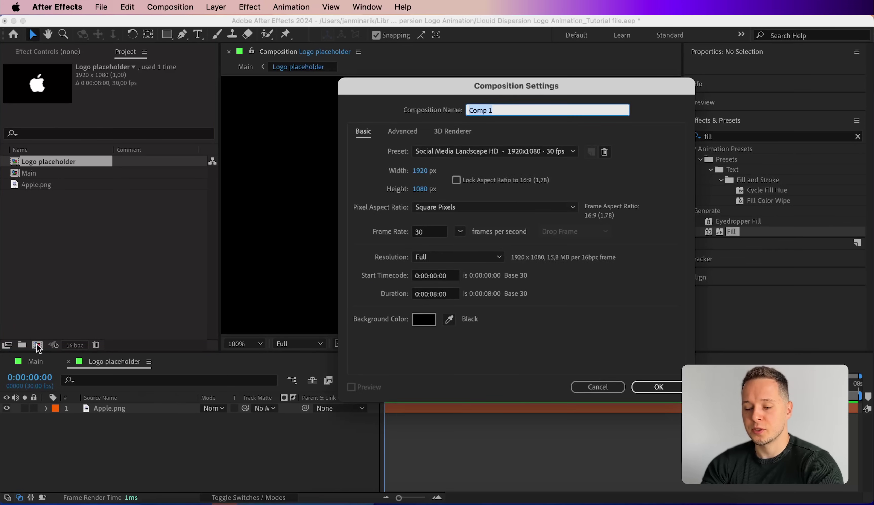
pyautogui.write('Lines_main')
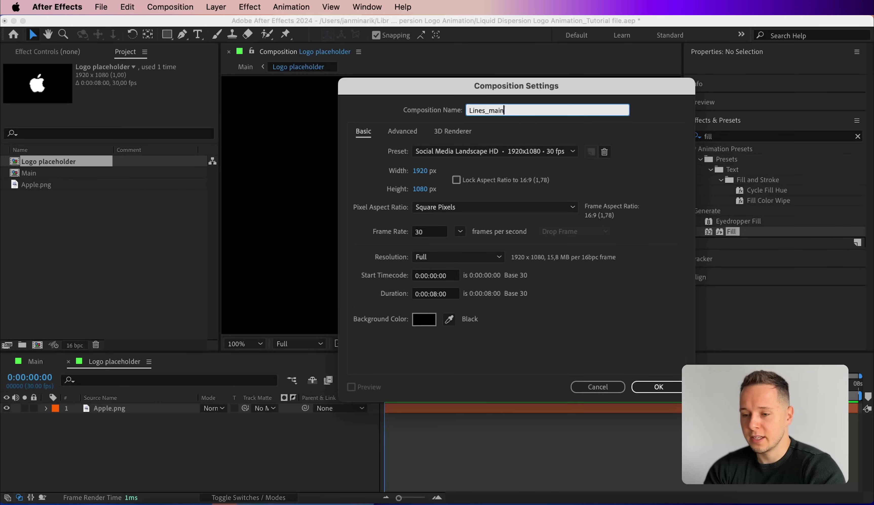
pyautogui.press('Return')
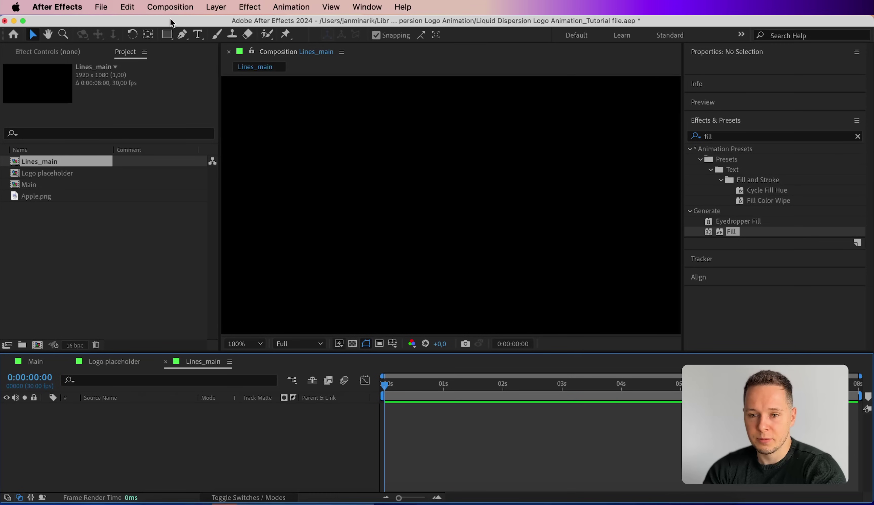
# Step: Draw a straight horizontal line with the Pen tool slightly below the composition's center, extending well beyond both sides of the frame
pyautogui.click(182, 35)
pyautogui.press(',')
pyautogui.press(',')
pyautogui.press(',')
pyautogui.press(',')
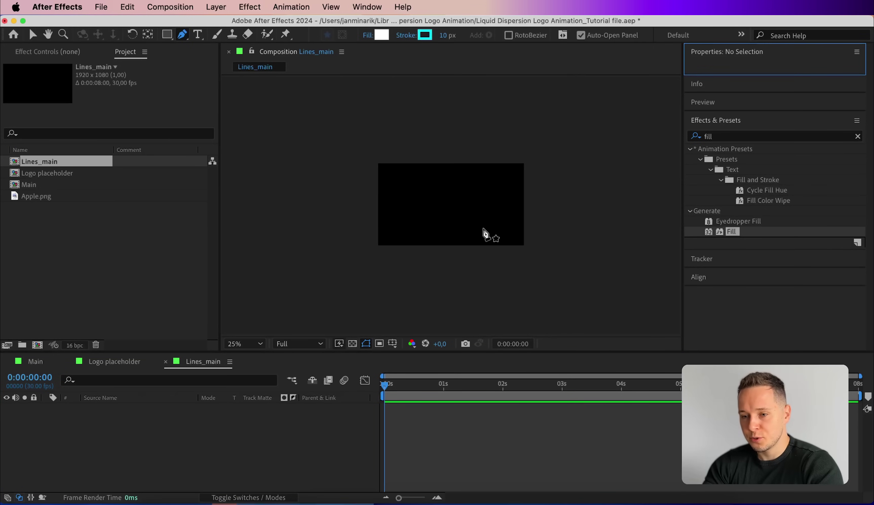
pyautogui.click(278, 211)
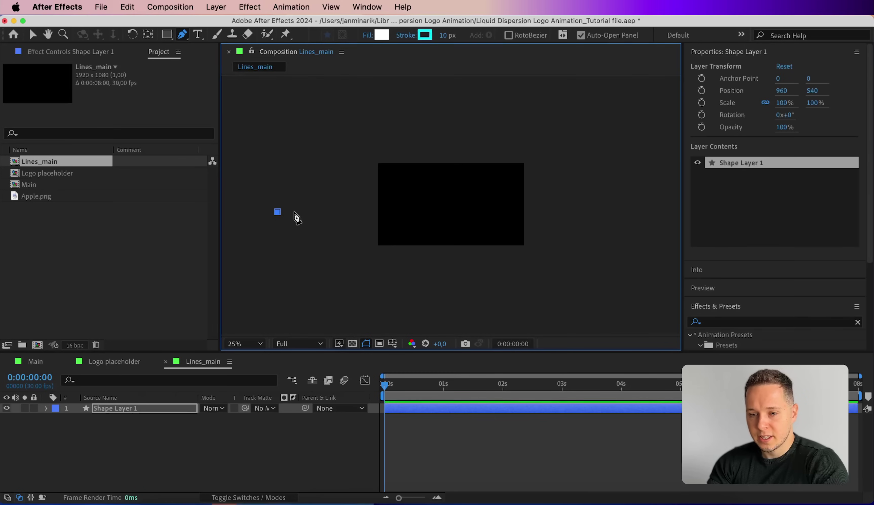
pyautogui.click(617, 211)
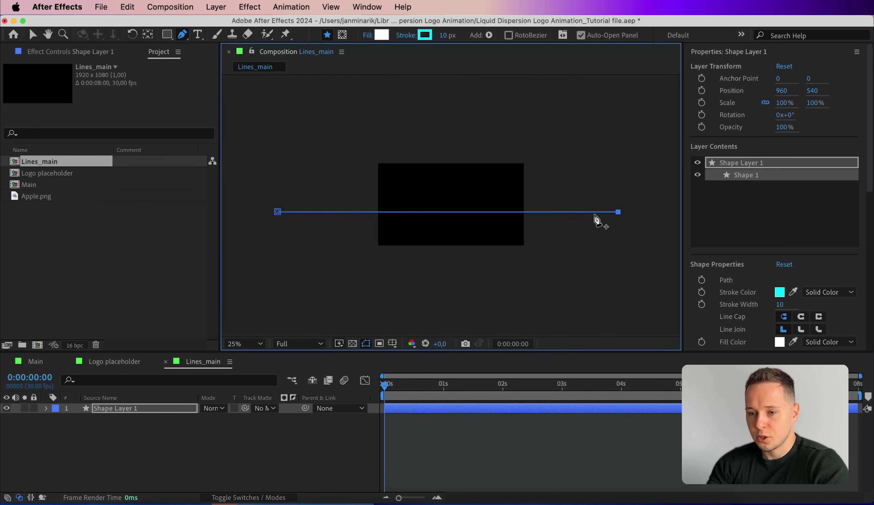
# Step: Center the line layer's anchor point on the line and return to the Selection tool
pyautogui.press('v')
pyautogui.press('.')
pyautogui.press('r')
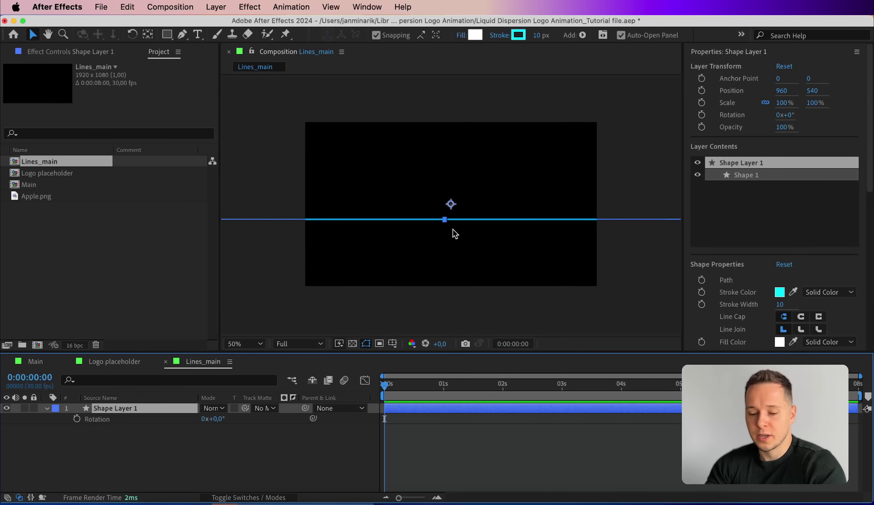
pyautogui.click(148, 34)
pyautogui.doubleClick(148, 34)
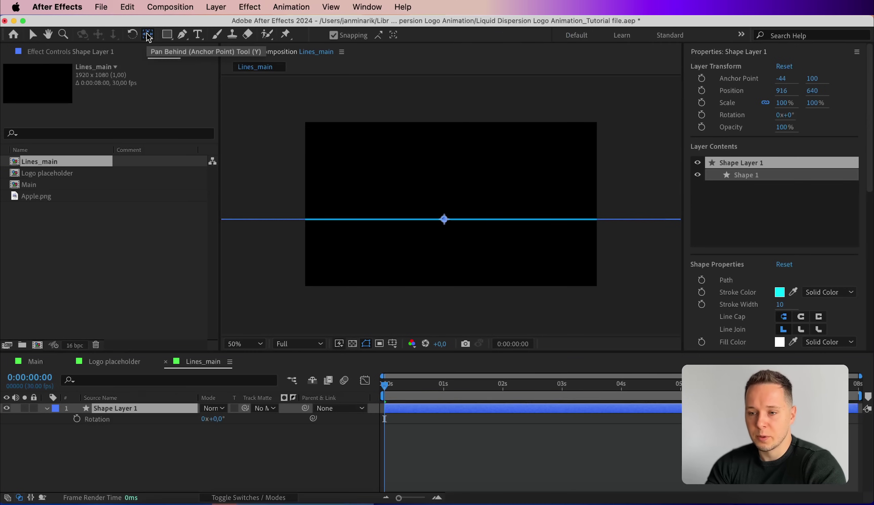
pyautogui.press('v')
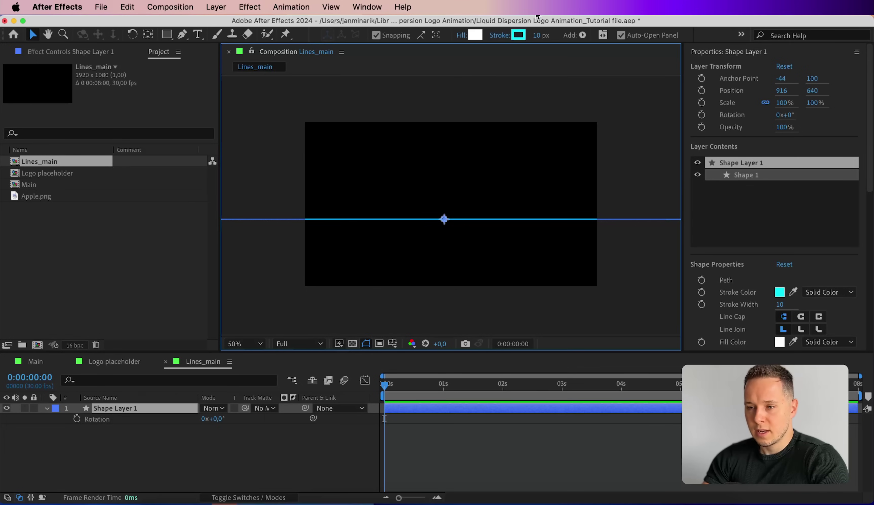
# Step: Set the line's stroke width to 20 px
pyautogui.click(535, 36)
pyautogui.write('20')
pyautogui.press('Return')
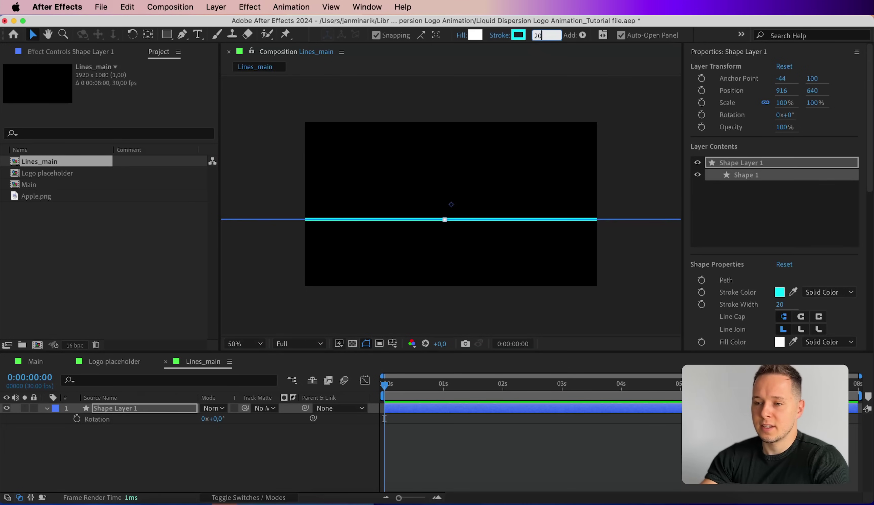
# Step: Duplicate the line layer and move the copy up to a Y position of 480
pyautogui.click(163, 412)
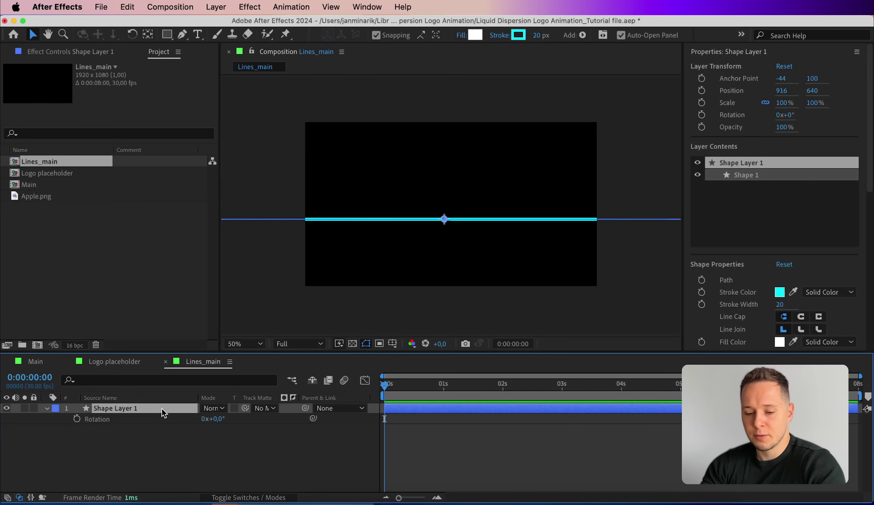
pyautogui.press('super+d')
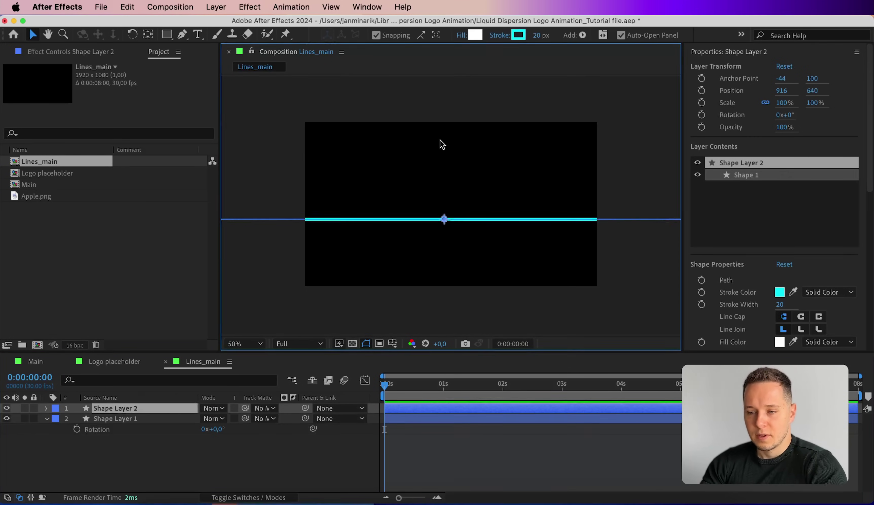
pyautogui.hotkey('shift', 'Up')
pyautogui.hotkey('shift', 'Up')
pyautogui.hotkey('shift', 'Up')
pyautogui.hotkey('shift', 'Up')
pyautogui.hotkey('shift', 'Up')
pyautogui.hotkey('shift', 'Up')
pyautogui.hotkey('shift', 'Up')
pyautogui.hotkey('shift', 'Up')
pyautogui.hotkey('shift', 'Up')
pyautogui.hotkey('shift', 'Up')
pyautogui.hotkey('shift', 'Up')
pyautogui.hotkey('shift', 'Up')
pyautogui.hotkey('shift', 'Up')
pyautogui.hotkey('shift', 'Up')
pyautogui.hotkey('shift', 'Up')
pyautogui.hotkey('shift', 'Up')
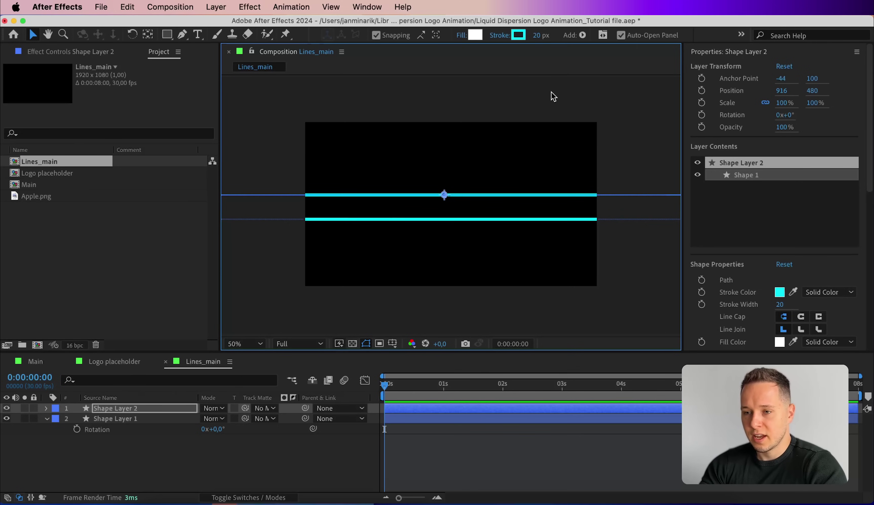
# Step: Set the upper line's stroke width to 40 px
pyautogui.click(537, 35)
pyautogui.write('40')
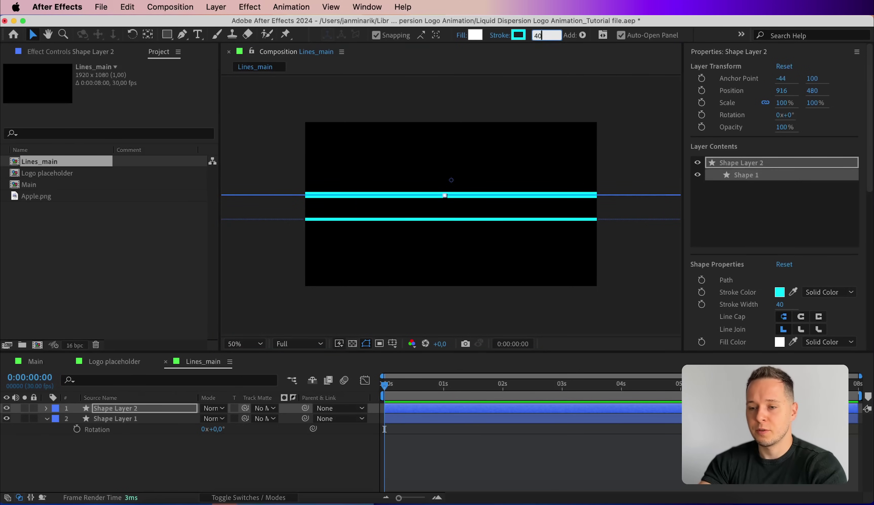
pyautogui.press('Return')
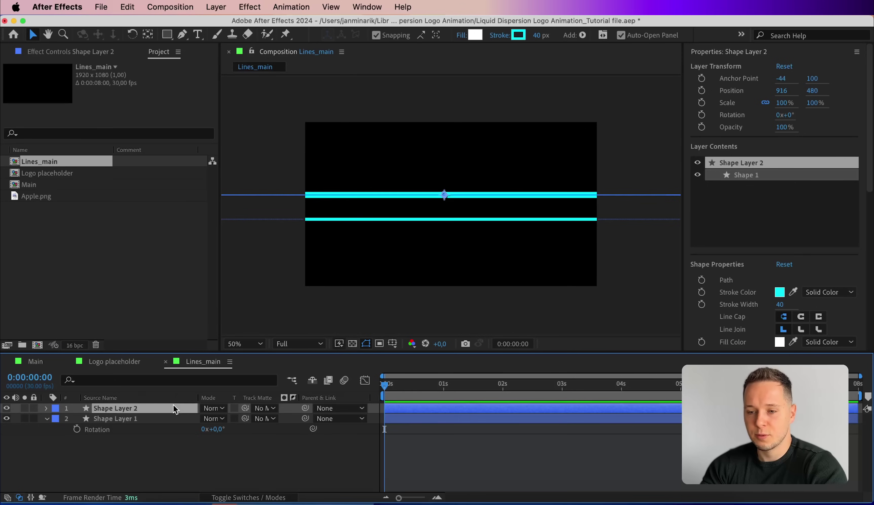
# Step: Move the 40 px line down closer to the thin line, to a Y position of 528
pyautogui.hotkey('shift', 'Down')
pyautogui.hotkey('shift', 'Down')
pyautogui.hotkey('shift', 'Down')
pyautogui.hotkey('shift', 'Down')
pyautogui.click(406, 203)
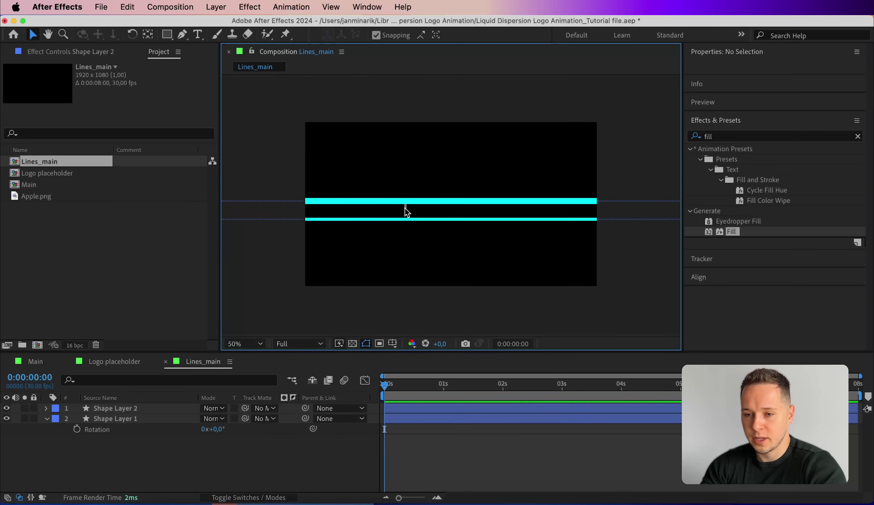
pyautogui.moveTo(379, 201); pyautogui.dragTo(378, 202)
# Step: Duplicate the 40 px line and move the copy below the thin line, to a Y position of 808
pyautogui.press('super+d')
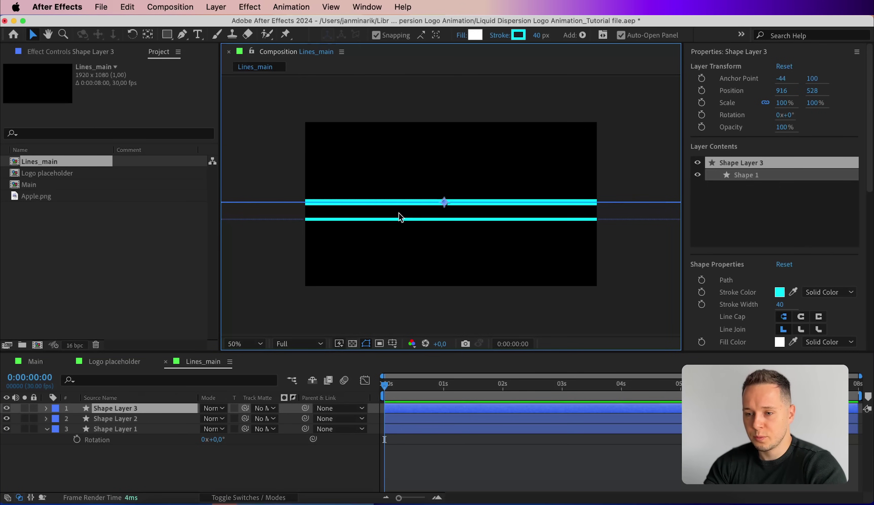
pyautogui.hotkey('shift', 'Down')
pyautogui.hotkey('shift', 'Down')
pyautogui.hotkey('shift', 'Down')
pyautogui.hotkey('shift', 'Down')
pyautogui.hotkey('shift', 'Down')
pyautogui.hotkey('shift', 'Down')
pyautogui.hotkey('shift', 'Down')
pyautogui.hotkey('shift', 'Down')
pyautogui.hotkey('shift', 'Down')
pyautogui.hotkey('shift', 'Down')
pyautogui.hotkey('shift', 'Down')
pyautogui.hotkey('shift', 'Down')
pyautogui.hotkey('shift', 'Down')
pyautogui.hotkey('shift', 'Down')
pyautogui.hotkey('shift', 'Down')
pyautogui.hotkey('shift', 'Down')
pyautogui.hotkey('shift', 'Down')
pyautogui.hotkey('shift', 'Down')
pyautogui.hotkey('shift', 'Down')
pyautogui.hotkey('shift', 'Down')
# Step: Set the lowest line's stroke width to 80 px
pyautogui.click(541, 35)
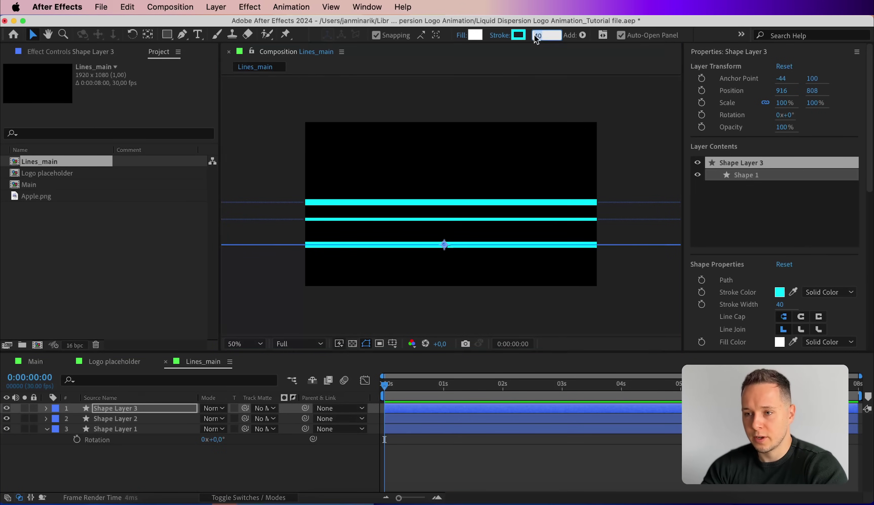
pyautogui.write('75')
pyautogui.press('Return')
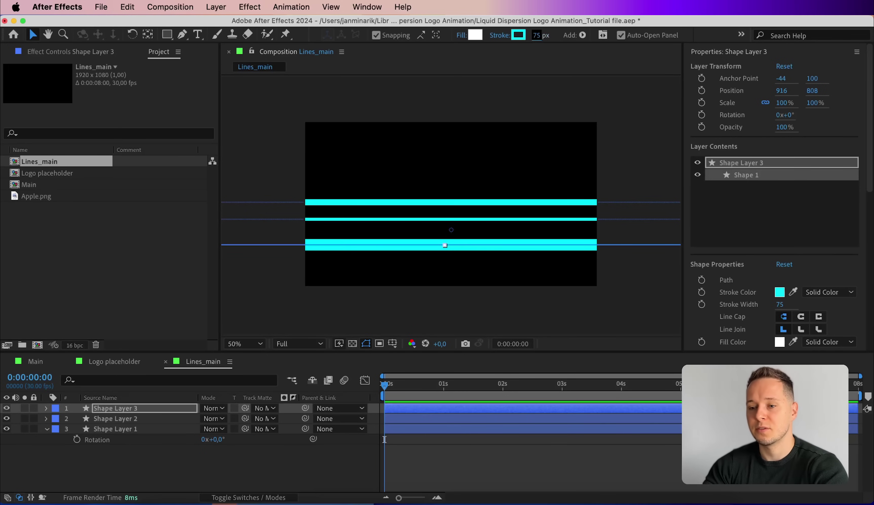
pyautogui.moveTo(536, 35); pyautogui.dragTo(540, 35)
# Step: Apply Fast Box Blur to the lowest line and set its blur radius to 50
pyautogui.moveTo(870, 143); pyautogui.dragTo(865, 252)
pyautogui.click(789, 302)
pyautogui.write('fasr')
pyautogui.press('BackSpace')
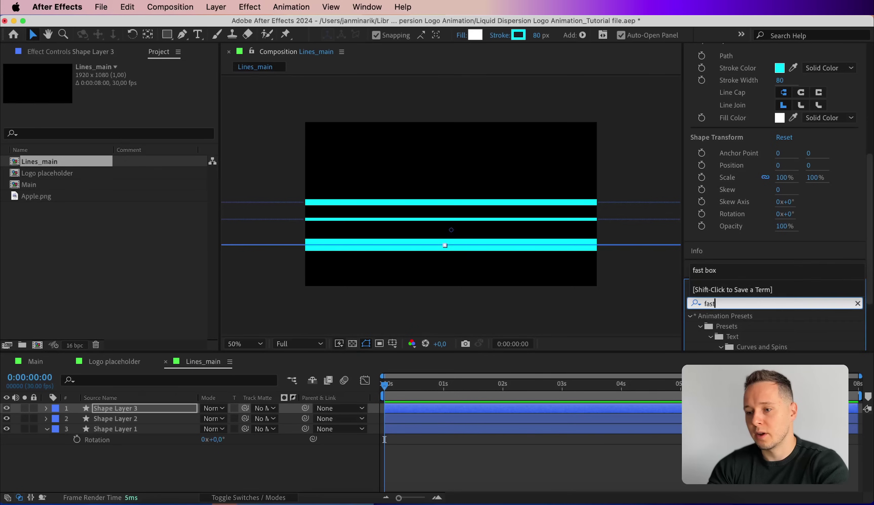
pyautogui.write('t box')
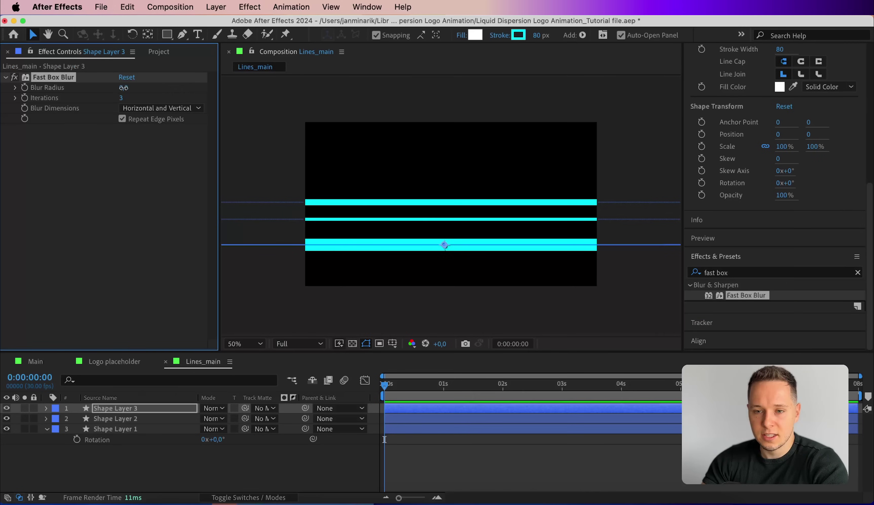
pyautogui.moveTo(124, 88); pyautogui.dragTo(131, 89)
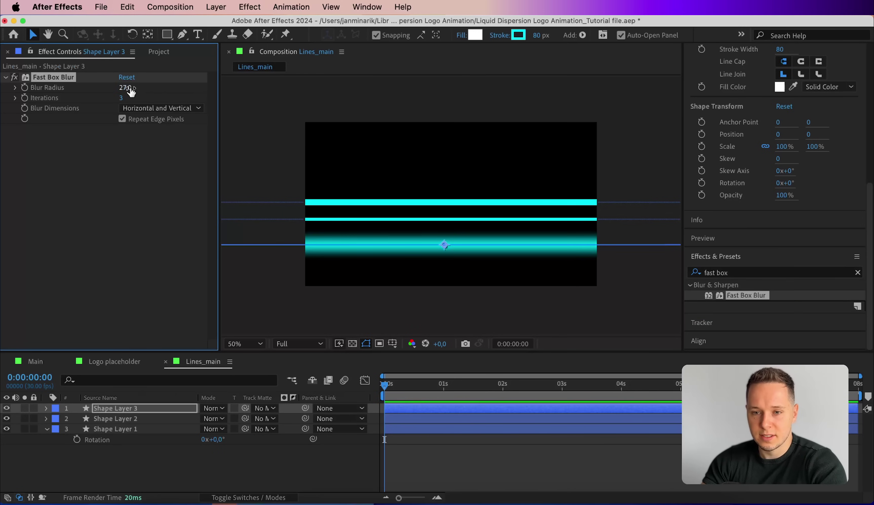
pyautogui.click(130, 90)
pyautogui.write('50')
pyautogui.press('Return')
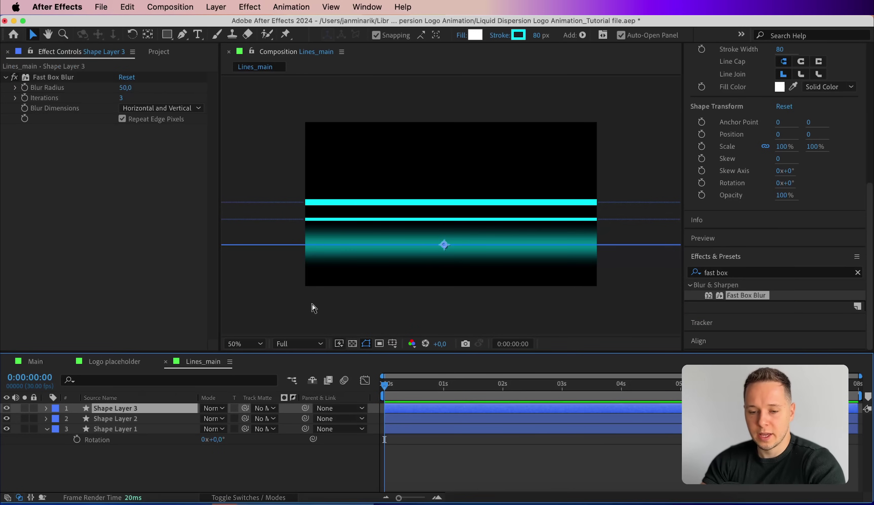
# Step: Duplicate the blurred line layer and set the copy's blur radius to 20
pyautogui.press('super+d')
pyautogui.click(129, 88)
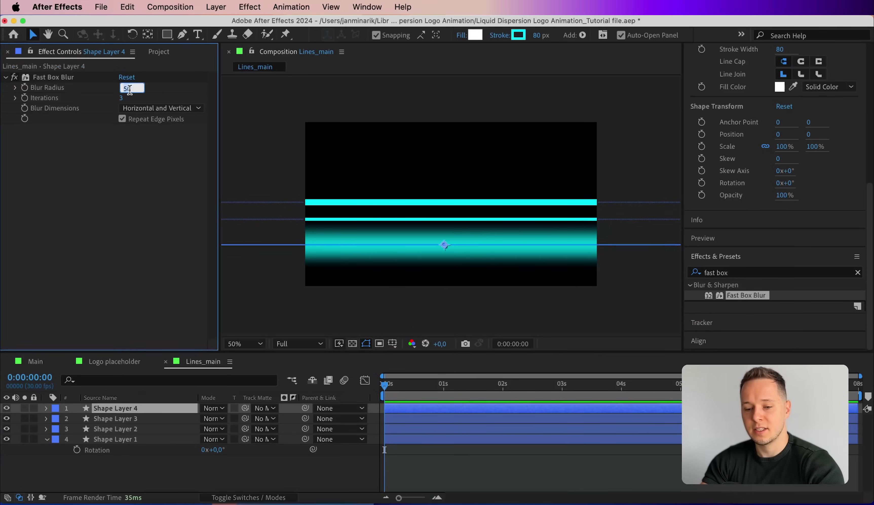
pyautogui.press('Return')
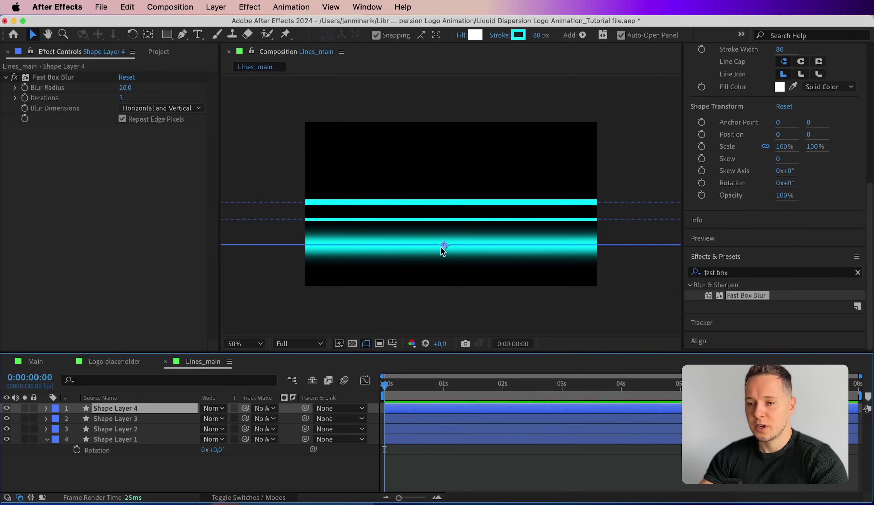
# Step: Duplicate the line with blur radius 20 and move the copy up over the thick upper line, to a Y position of 500
pyautogui.press('super+d')
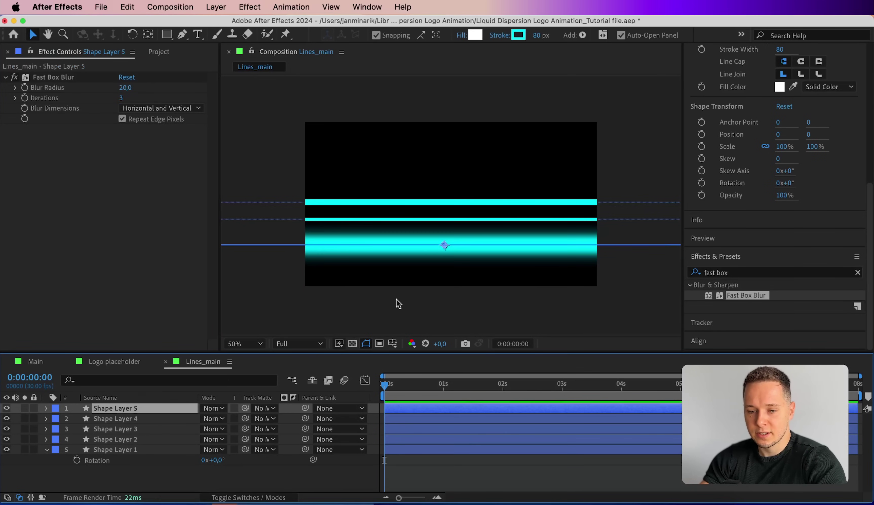
pyautogui.hotkey('shift', 'Up')
pyautogui.hotkey('shift', 'Up')
pyautogui.hotkey('shift', 'Up')
pyautogui.hotkey('shift', 'Up')
pyautogui.hotkey('shift', 'Up')
pyautogui.hotkey('shift', 'Up')
pyautogui.hotkey('shift', 'Up')
pyautogui.hotkey('shift', 'Up')
pyautogui.hotkey('shift', 'Up')
pyautogui.hotkey('shift', 'Up')
pyautogui.hotkey('shift', 'Up')
pyautogui.hotkey('shift', 'Up')
pyautogui.hotkey('shift', 'Up')
pyautogui.hotkey('shift', 'Up')
pyautogui.hotkey('shift', 'Up')
pyautogui.hotkey('shift', 'Up')
pyautogui.hotkey('shift', 'Up')
pyautogui.hotkey('shift', 'Up')
pyautogui.hotkey('shift', 'Up')
pyautogui.hotkey('shift', 'Up')
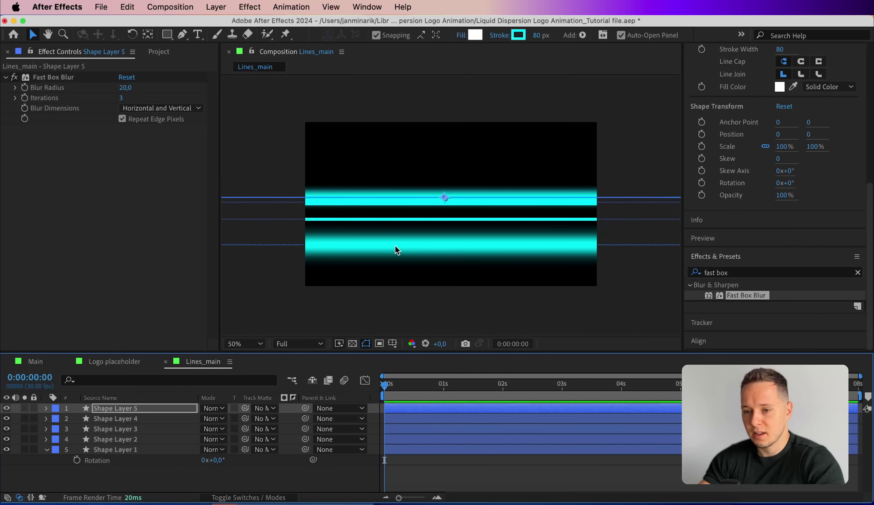
pyautogui.click(521, 274)
# Step: Duplicate the 20 px line and move the copy up to a Y position of 582
pyautogui.scroll(1, 427, 217)
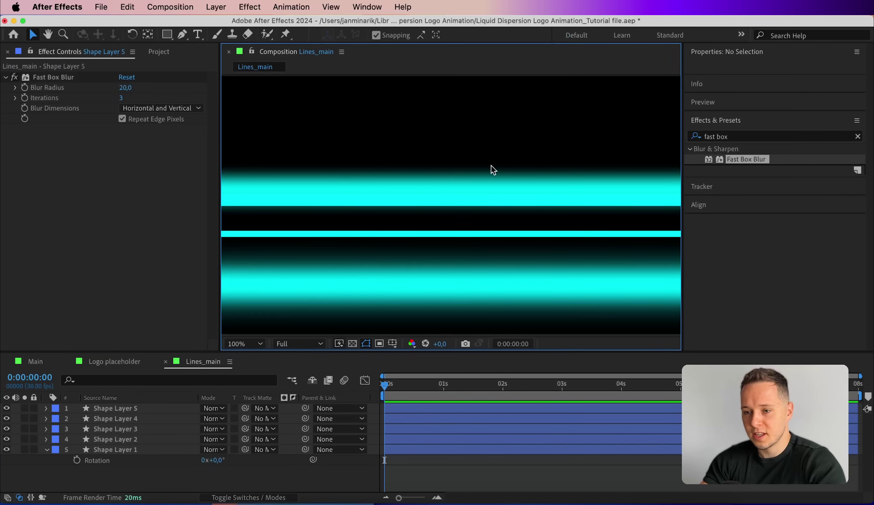
pyautogui.click(146, 450)
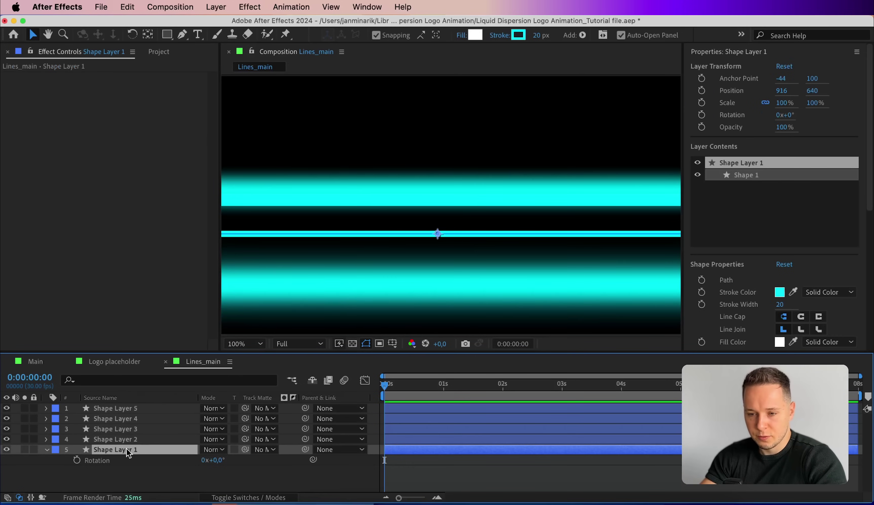
pyautogui.press('super+d')
pyautogui.hotkey('shift', 'Up')
pyautogui.hotkey('shift', 'Up')
pyautogui.hotkey('shift', 'Up')
pyautogui.hotkey('shift', 'Up')
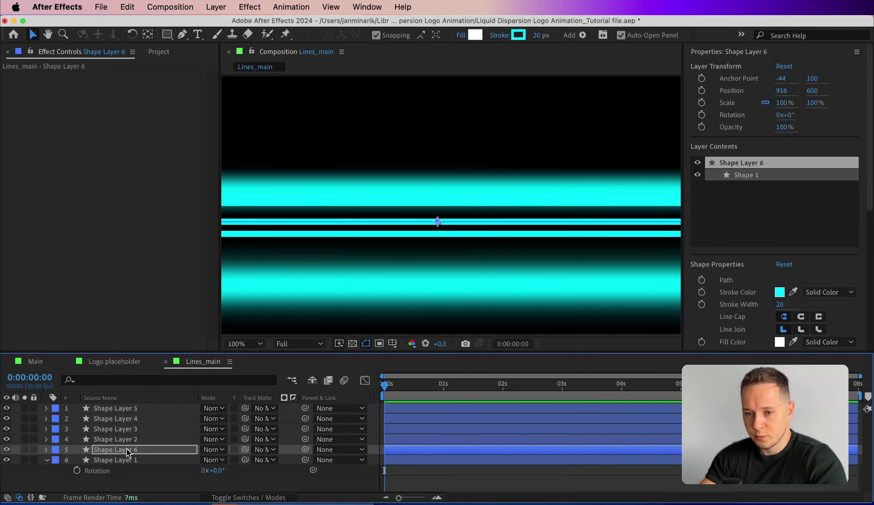
pyautogui.hotkey('shift', 'Up')
pyautogui.hotkey('shift', 'Up')
pyautogui.press('Down')
pyautogui.press('Down')
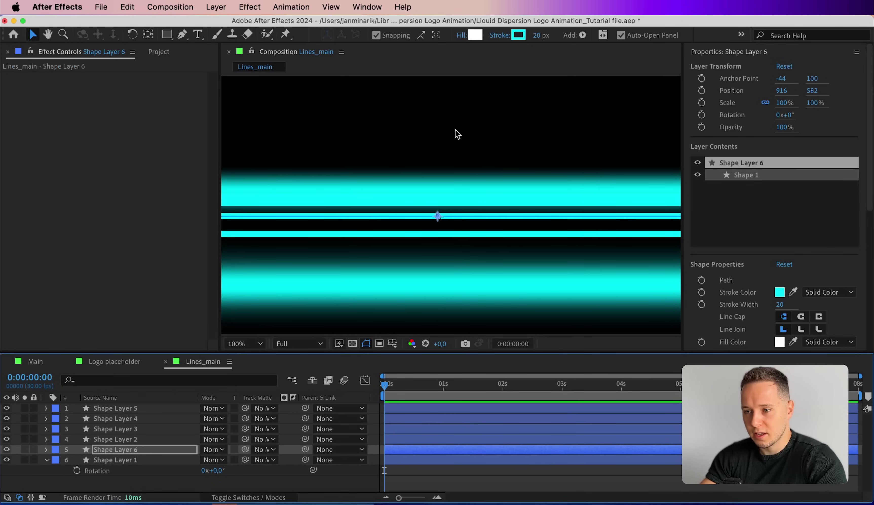
# Step: Set the new thin line's stroke width to 6 px and nudge it down to a Y position of 586
pyautogui.click(539, 34)
pyautogui.write('6')
pyautogui.press('Return')
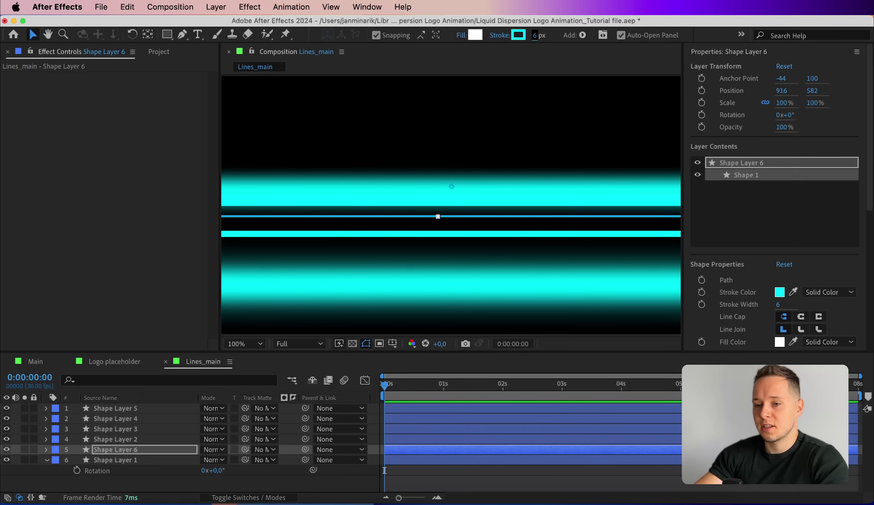
pyautogui.press('Down')
pyautogui.press('Down')
pyautogui.press('Down')
pyautogui.press('Down')
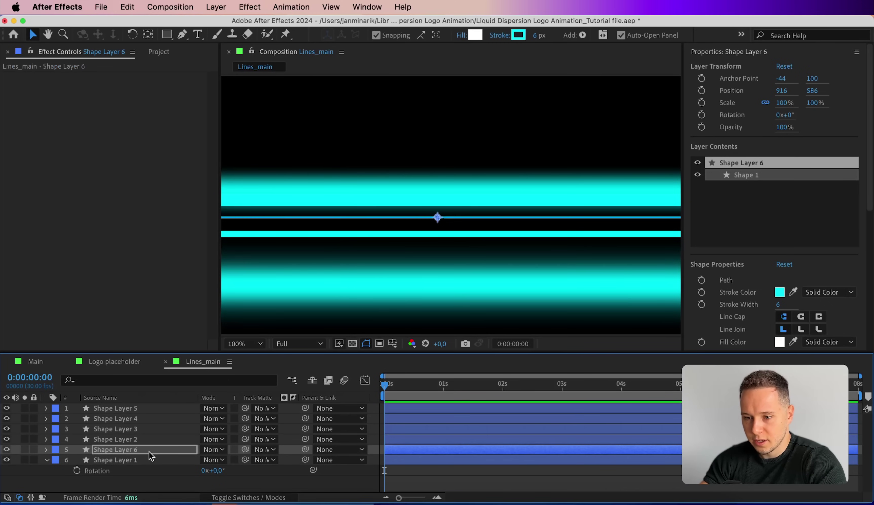
pyautogui.press(',')
pyautogui.press(',')
pyautogui.click(298, 307)
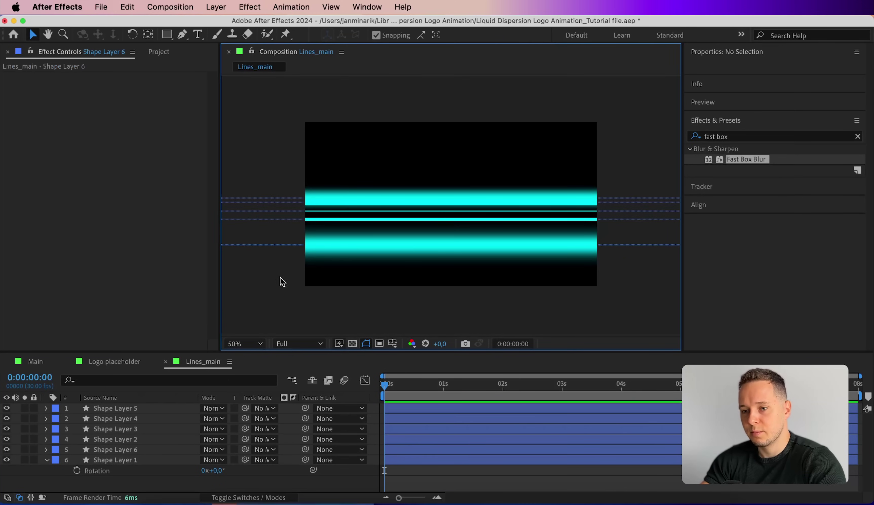
# Step: Duplicate all six line layers together and give the copies a green label
pyautogui.click(124, 409)
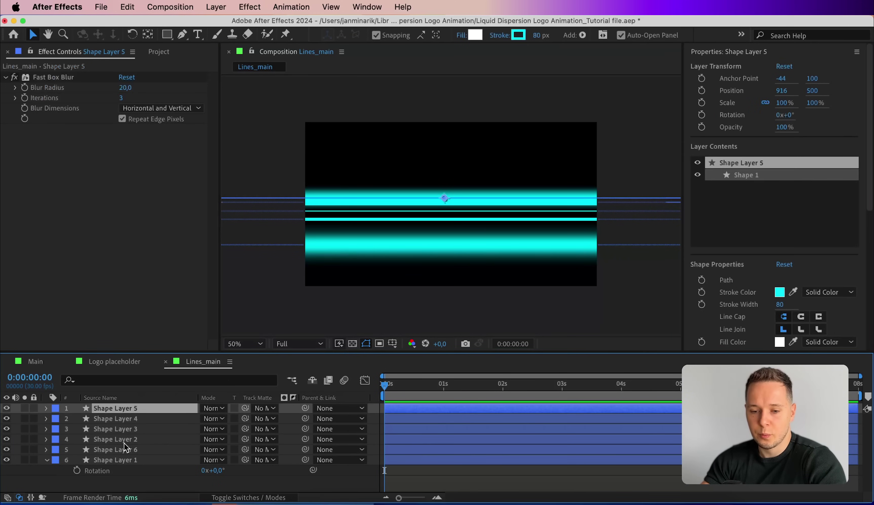
pyautogui.keyDown('shift'); pyautogui.click(113, 461); pyautogui.keyUp('shift')
pyautogui.click(47, 460)
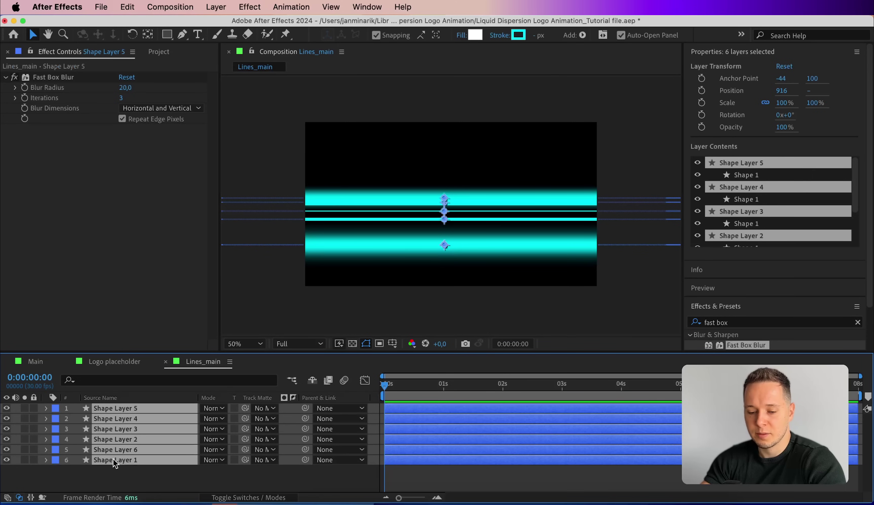
pyautogui.press('super+d')
pyautogui.moveTo(133, 425); pyautogui.dragTo(114, 420)
pyautogui.click(55, 426)
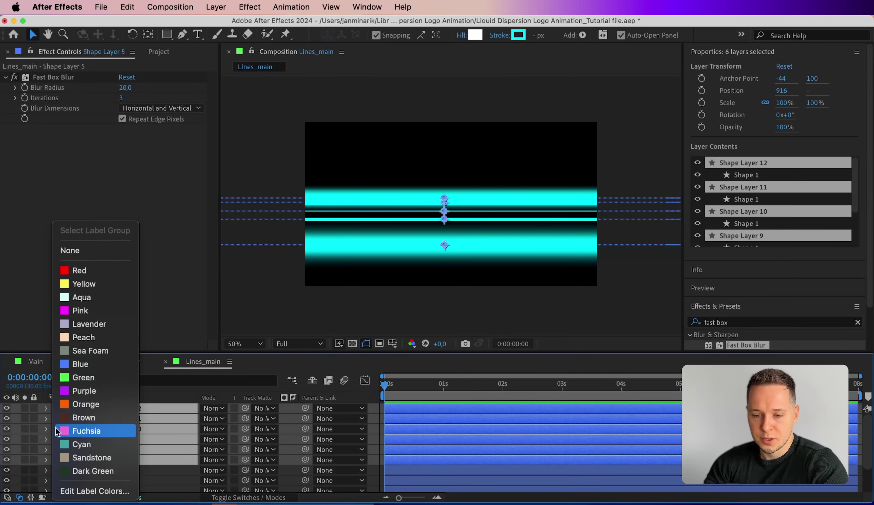
pyautogui.click(119, 377)
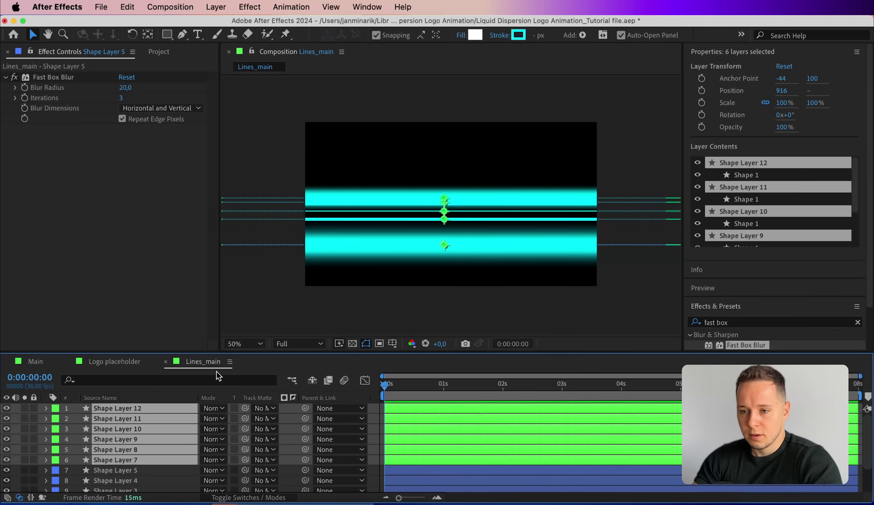
# Step: Change the stroke color of the six green-labeled line copies to white
pyautogui.click(517, 34)
pyautogui.moveTo(100, 319); pyautogui.dragTo(250, 436)
pyautogui.press('Return')
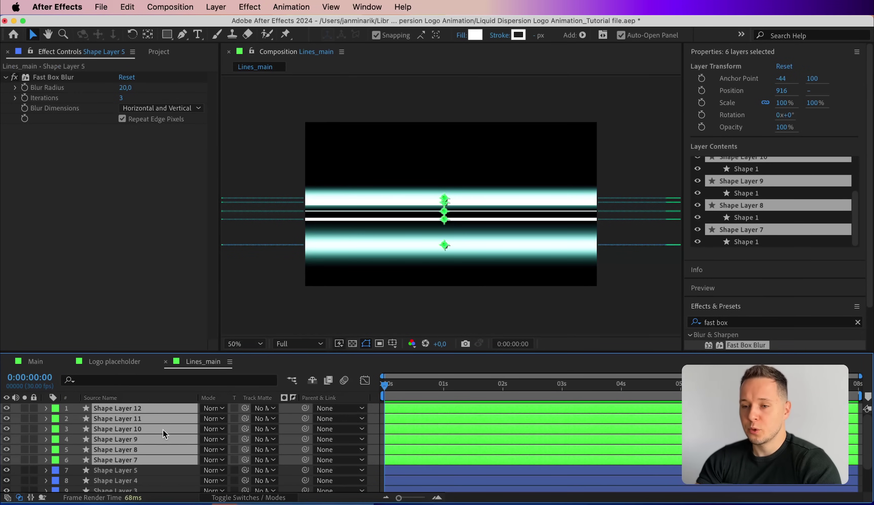
# Step: Move the six white line layers up together by 120 px so they are offset from the cyan lines
pyautogui.press('/')
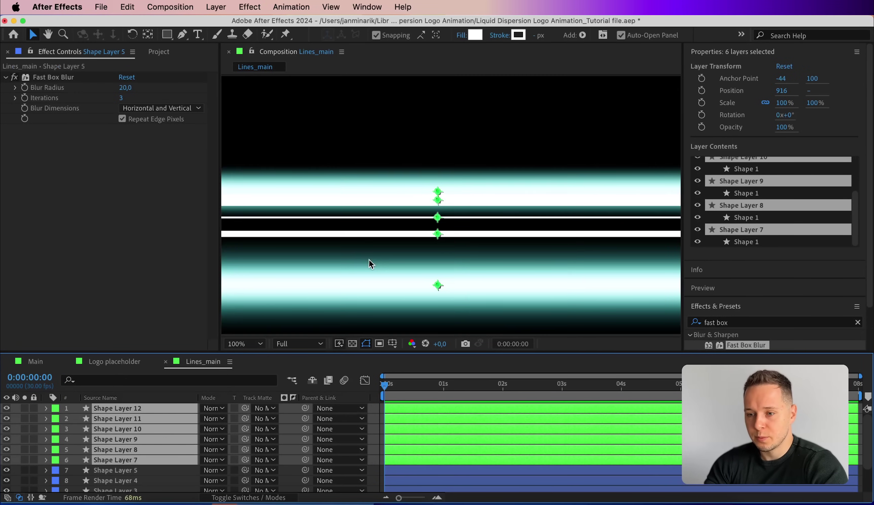
pyautogui.hotkey('shift', 'Up')
pyautogui.hotkey('shift', 'Up')
pyautogui.hotkey('shift', 'Up')
pyautogui.hotkey('shift', 'Up')
pyautogui.hotkey('shift', 'Up')
pyautogui.hotkey('shift', 'Up')
pyautogui.hotkey('shift', 'Up')
pyautogui.hotkey('shift', 'Up')
pyautogui.hotkey('shift', 'Up')
pyautogui.hotkey('shift', 'Up')
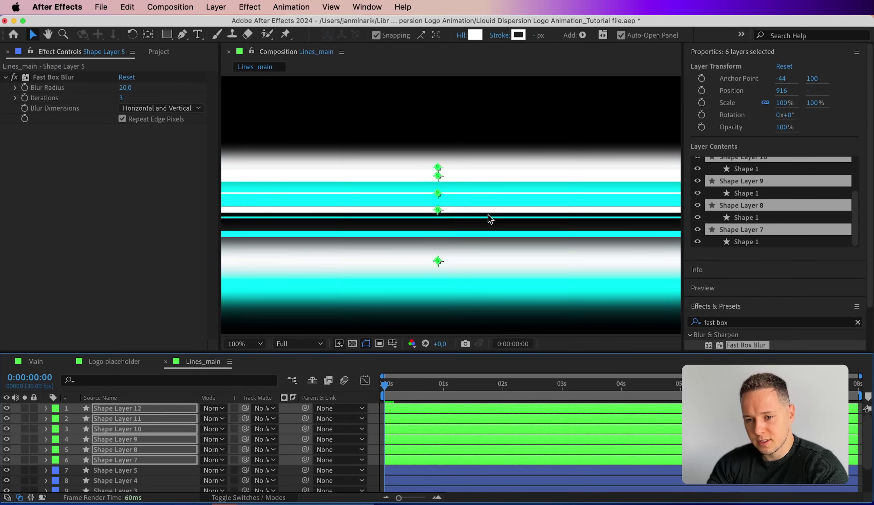
pyautogui.hotkey('shift', 'Up')
pyautogui.hotkey('shift', 'Up')
pyautogui.hotkey('shift', 'Up')
pyautogui.hotkey('shift', 'Up')
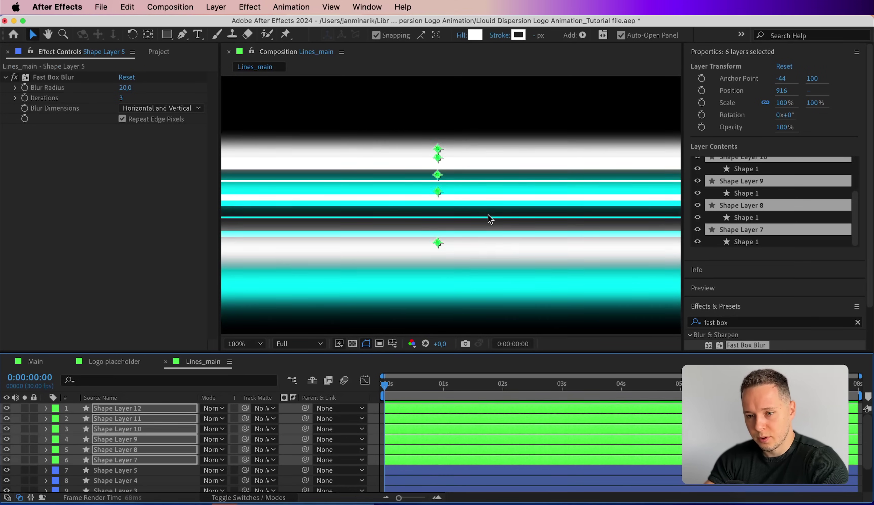
pyautogui.hotkey('shift', 'Down')
pyautogui.hotkey('shift', 'Down')
pyautogui.scroll(-2, 489, 219)
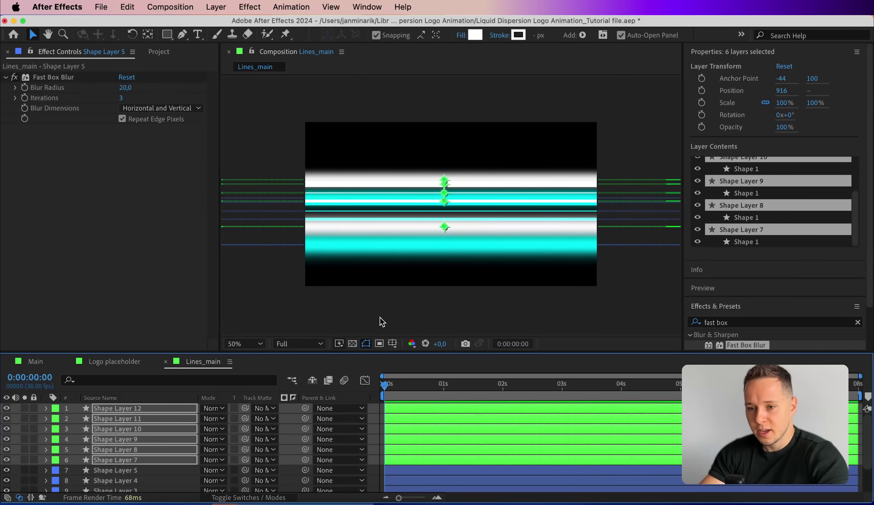
pyautogui.click(382, 322)
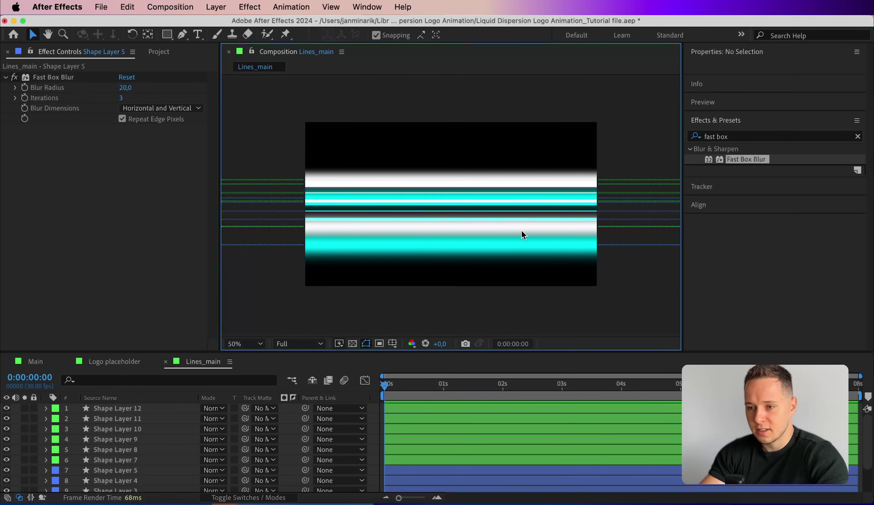
# Step: Increase the Fast Box Blur radius of the lowest cyan line to give it a much softer edge
pyautogui.press('.')
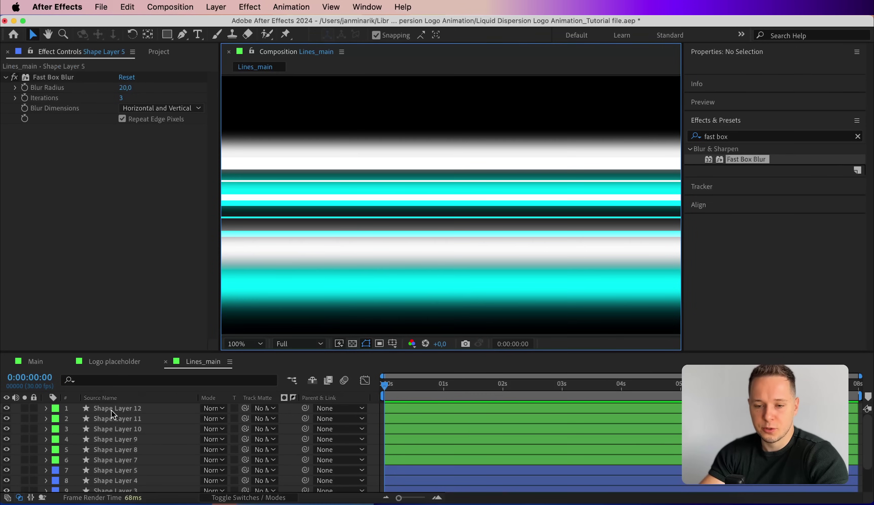
pyautogui.scroll(-2, 111, 412)
pyautogui.scroll(-2, 455, 194)
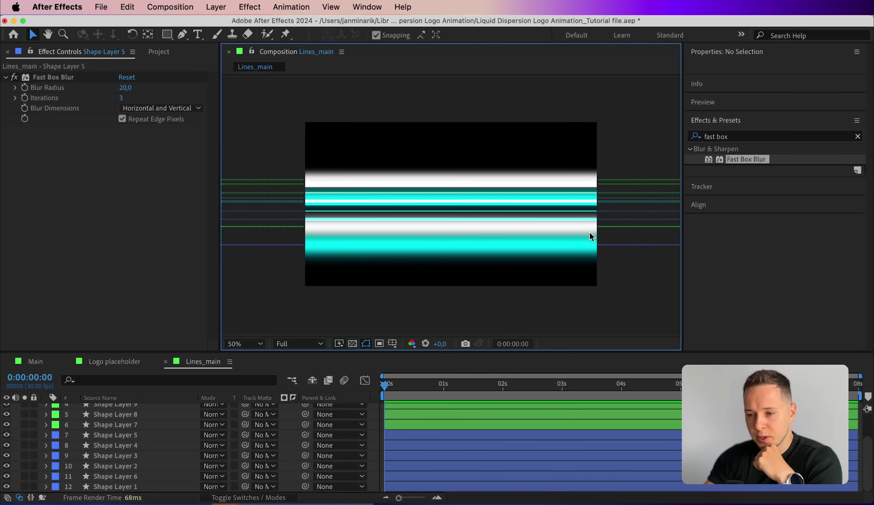
pyautogui.click(613, 245)
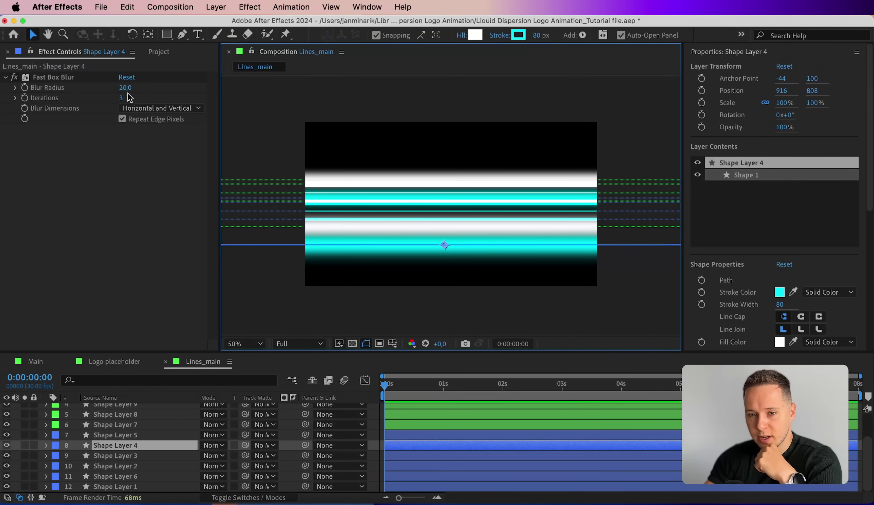
pyautogui.moveTo(125, 88); pyautogui.dragTo(174, 86)
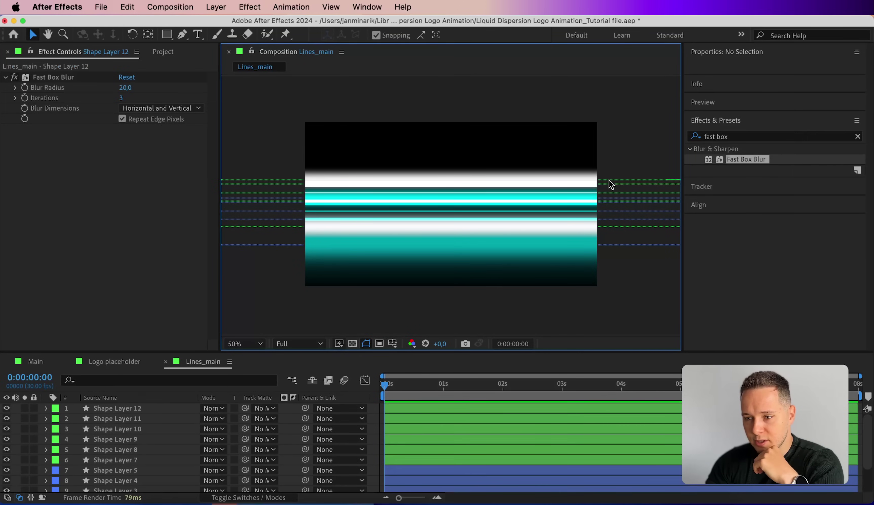
# Step: Set the blur radius of the uppermost white line to 35
pyautogui.click(609, 180)
pyautogui.moveTo(125, 87); pyautogui.dragTo(135, 88)
pyautogui.click(259, 141)
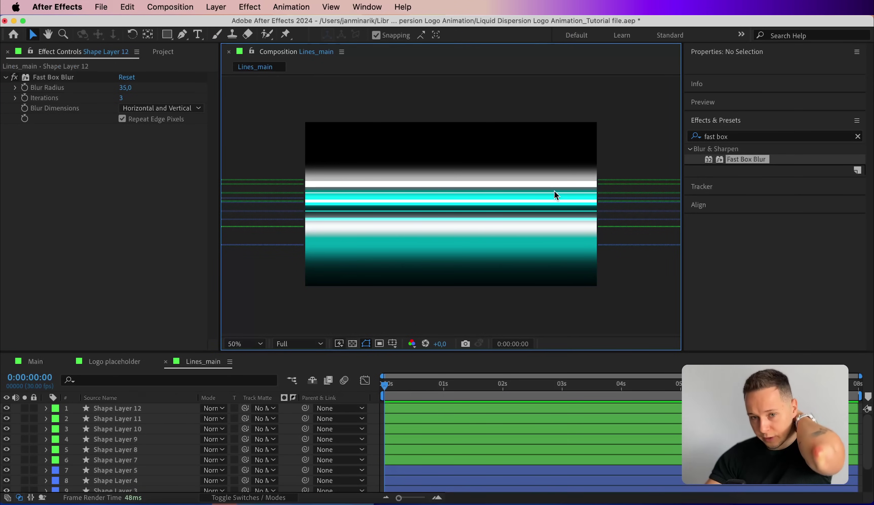
# Step: Create a null object and parent all twelve line layers to it
pyautogui.click(216, 6)
pyautogui.moveTo(230, 26)
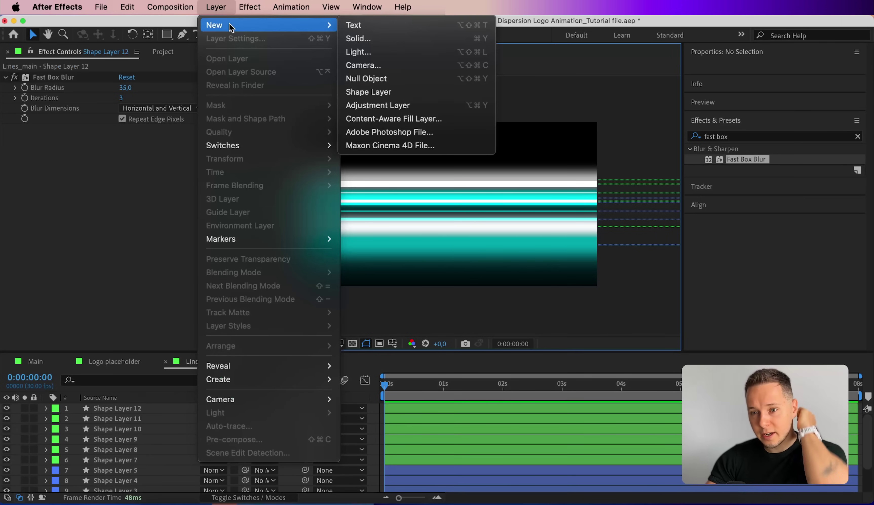
pyautogui.click(146, 419)
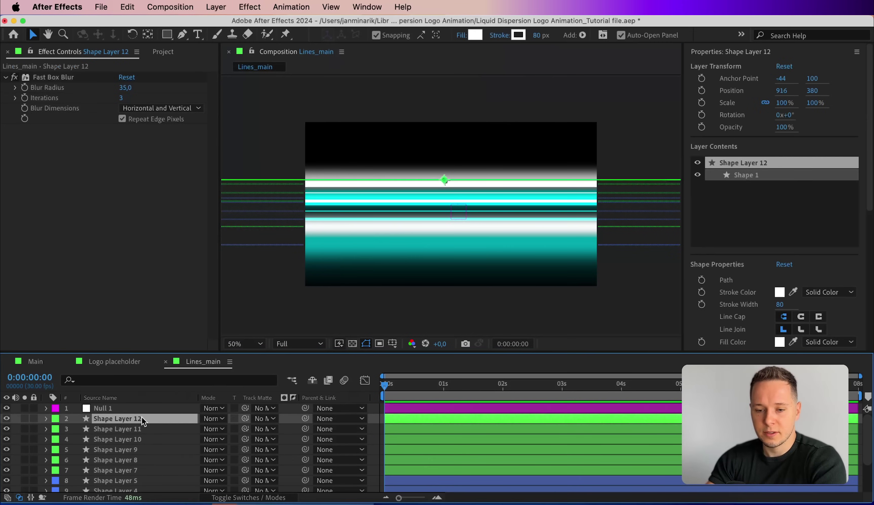
pyautogui.scroll(-3, 127, 468)
pyautogui.keyDown('shift'); pyautogui.click(122, 486); pyautogui.keyUp('shift')
pyautogui.scroll(3, 197, 448)
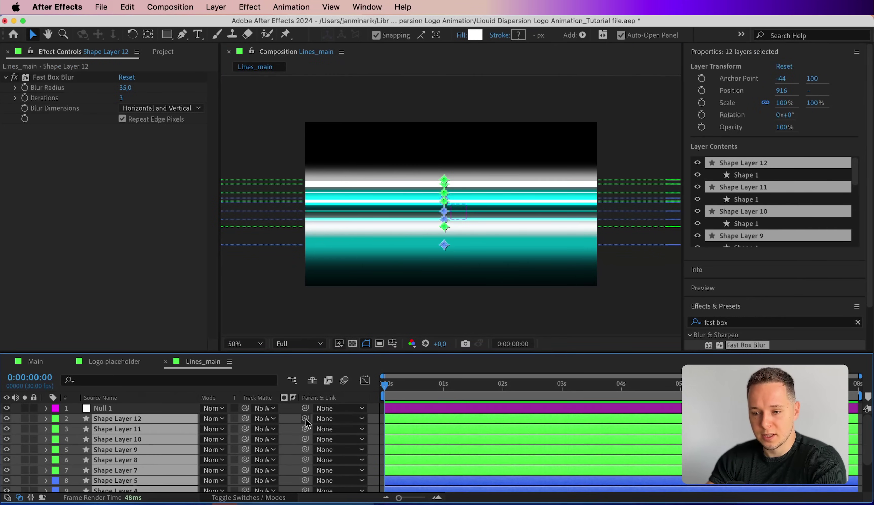
pyautogui.moveTo(306, 418); pyautogui.dragTo(179, 408)
# Step: Rotate the null to 40° so all the lines run diagonally
pyautogui.click(179, 408)
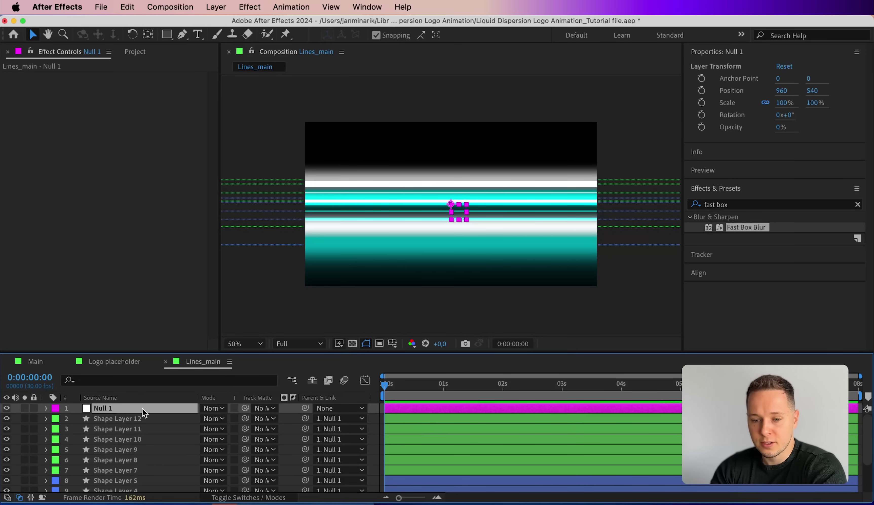
pyautogui.press('r')
pyautogui.moveTo(215, 419); pyautogui.dragTo(227, 399)
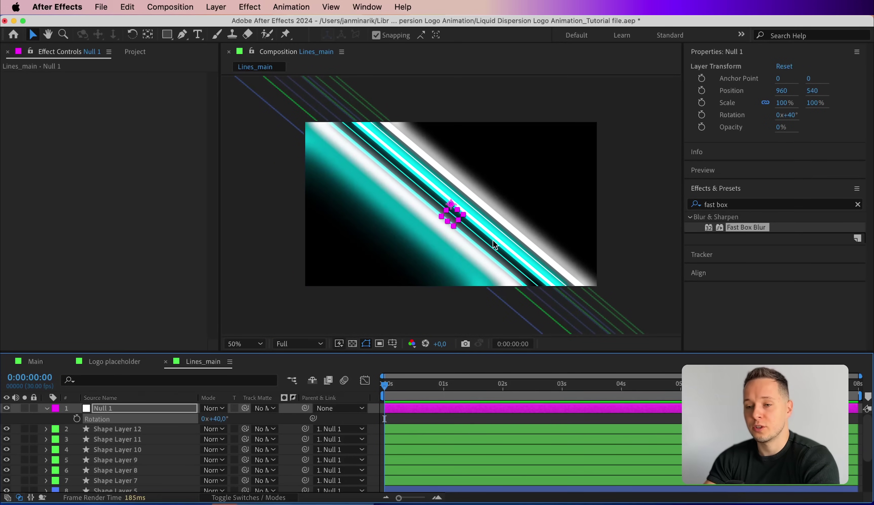
# Step: Move the null past the frame's lower-left corner to -36, 1080 and start a Position keyframe at 0 s
pyautogui.click(447, 218)
pyautogui.moveTo(446, 217); pyautogui.dragTo(296, 296)
pyautogui.moveTo(386, 386); pyautogui.dragTo(372, 387)
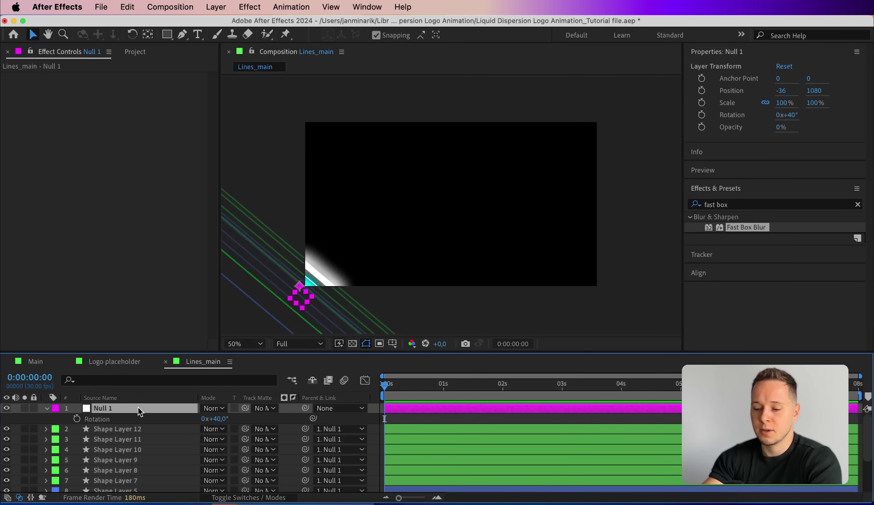
pyautogui.press('p')
pyautogui.click(77, 419)
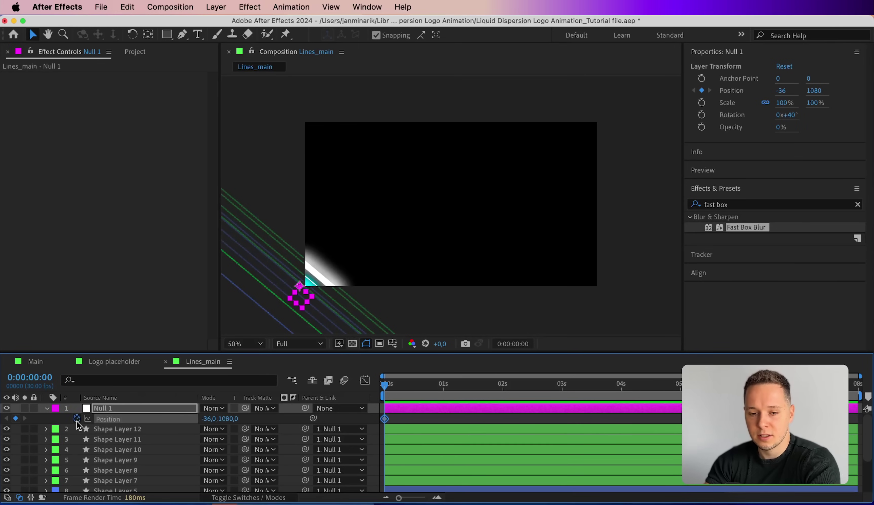
# Step: At 0:00:07:29, move the null beyond the frame's upper-right corner to 2156, -164 and scrub through the animation to check it
pyautogui.click(856, 390)
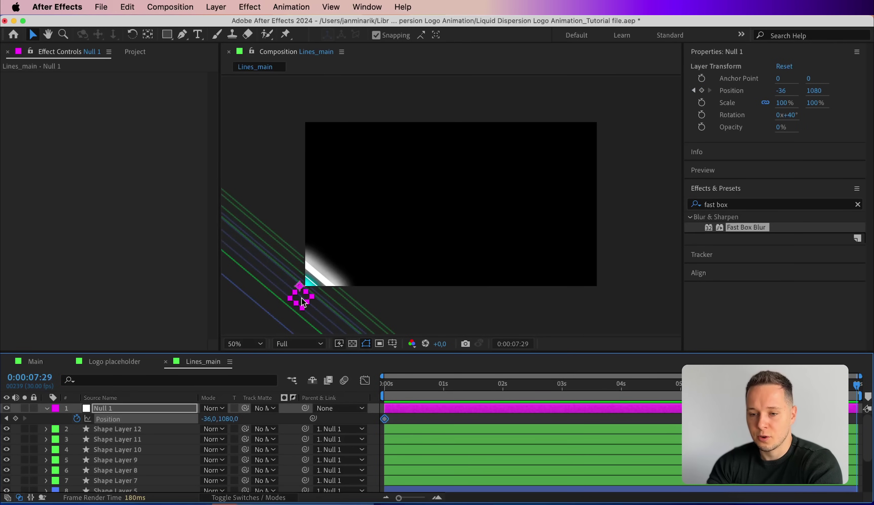
pyautogui.moveTo(302, 303); pyautogui.dragTo(636, 111)
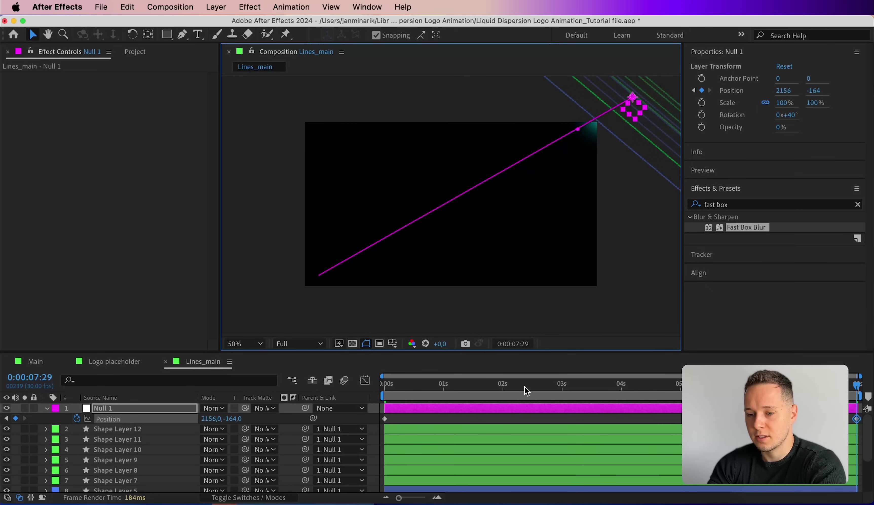
pyautogui.moveTo(385, 392); pyautogui.dragTo(599, 371)
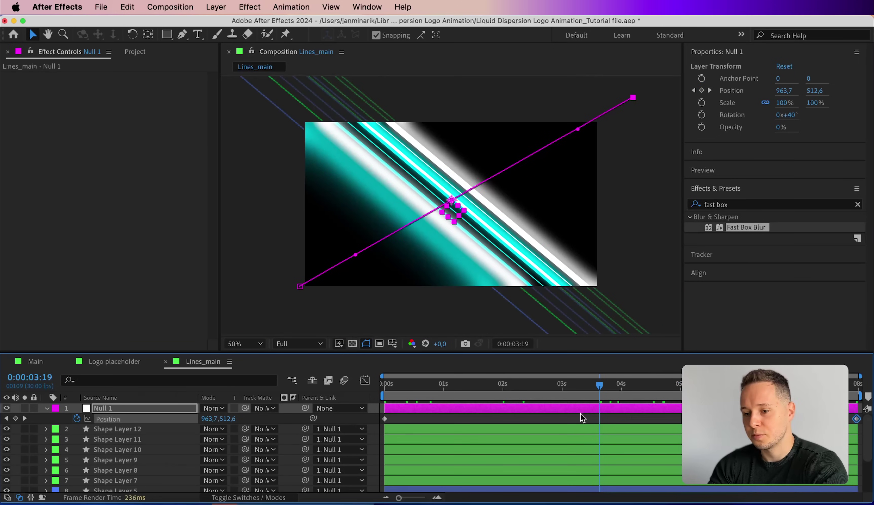
pyautogui.click(163, 408)
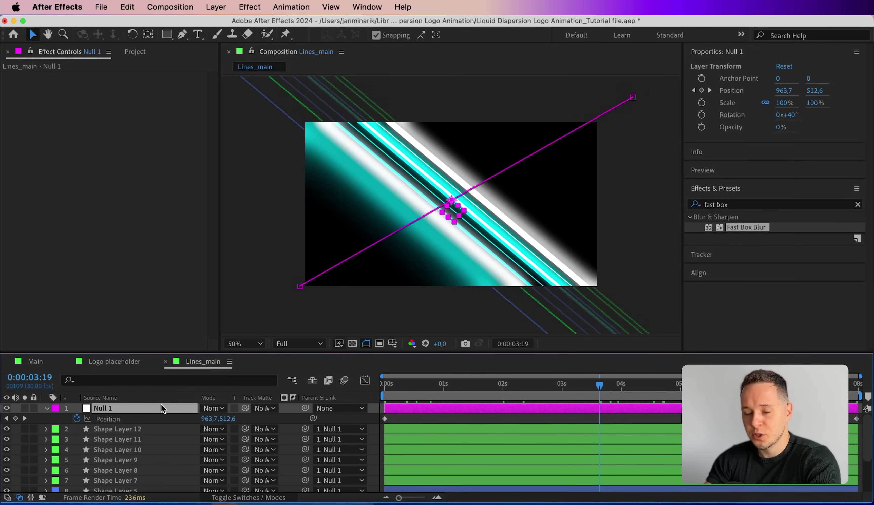
# Step: Add an adjustment layer above the null and apply Fast Box Blur to it with a Blur Radius of 30
pyautogui.press('super+alt+y')
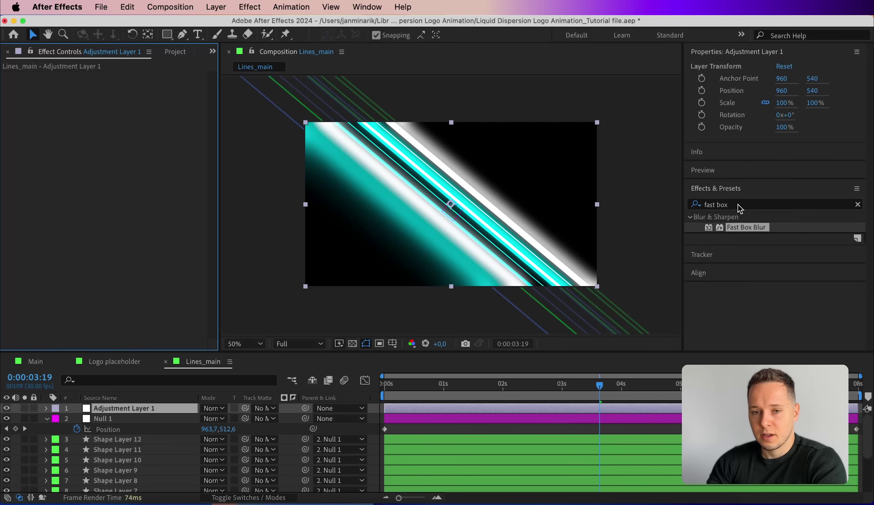
pyautogui.doubleClick(745, 228)
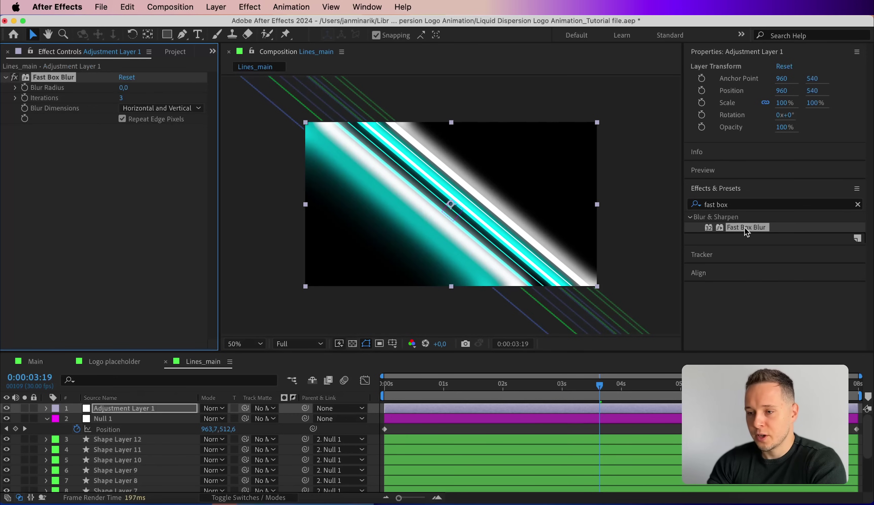
pyautogui.moveTo(123, 87); pyautogui.dragTo(139, 84)
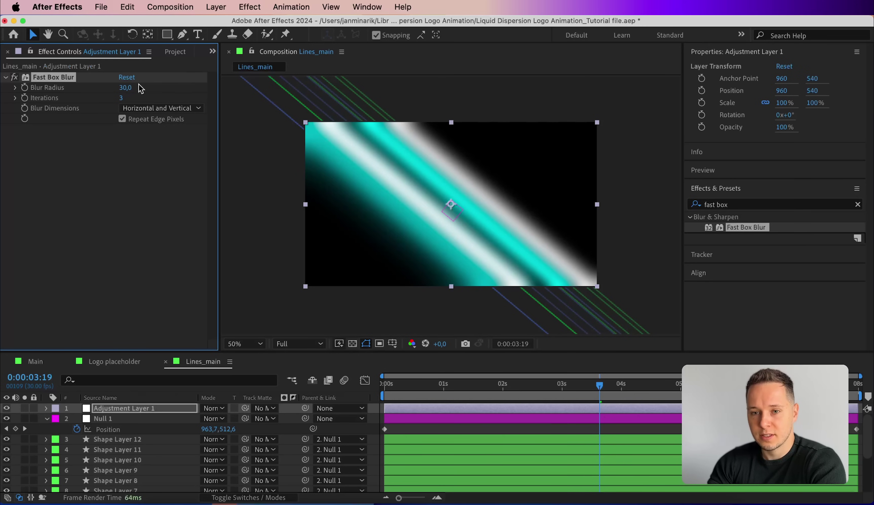
# Step: Apply Turbulent Displace to the adjustment layer with Amount 75 and Size 150
pyautogui.click(815, 207)
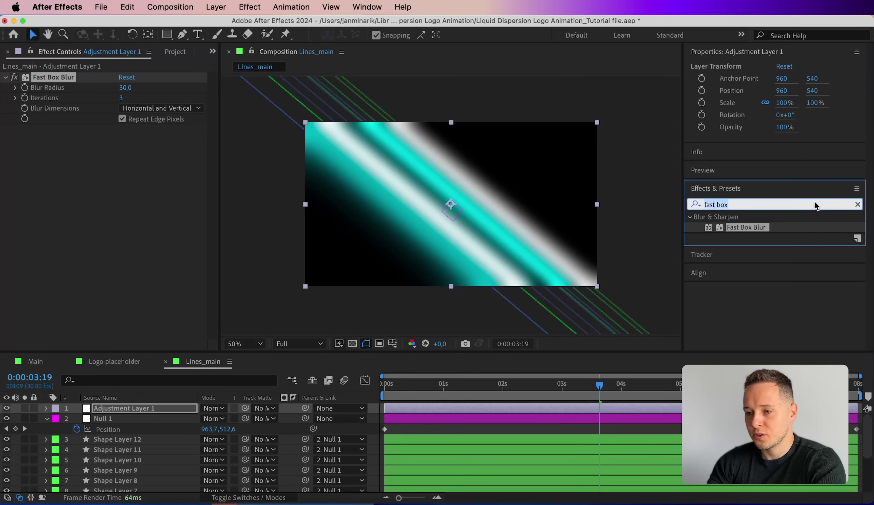
pyautogui.write('turbul')
pyautogui.doubleClick(757, 228)
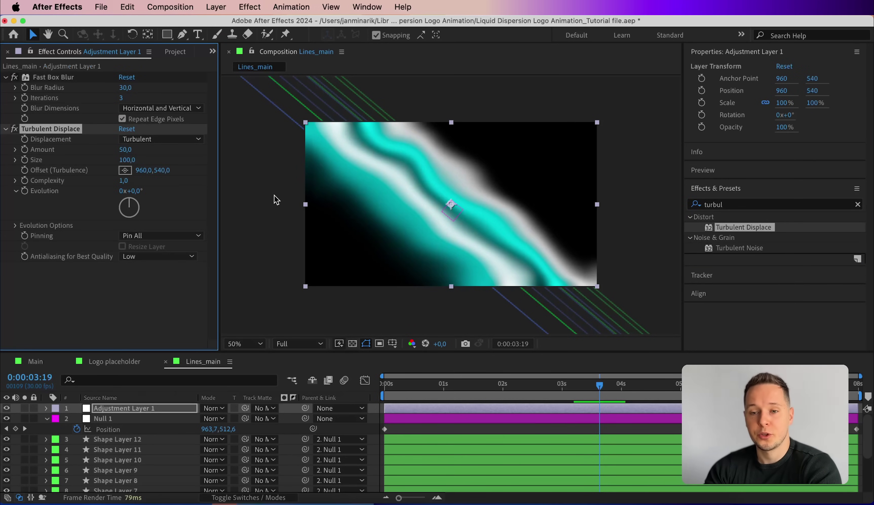
pyautogui.click(127, 150)
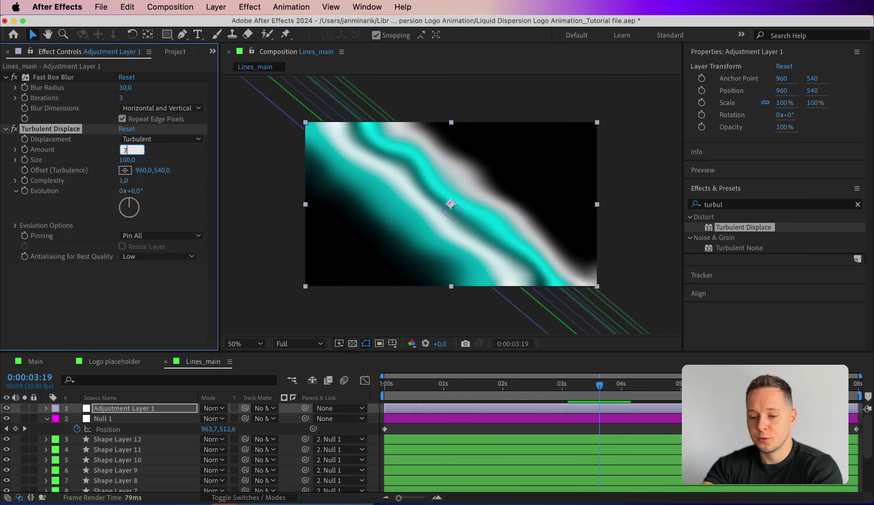
pyautogui.press('Tab')
pyautogui.write('15')
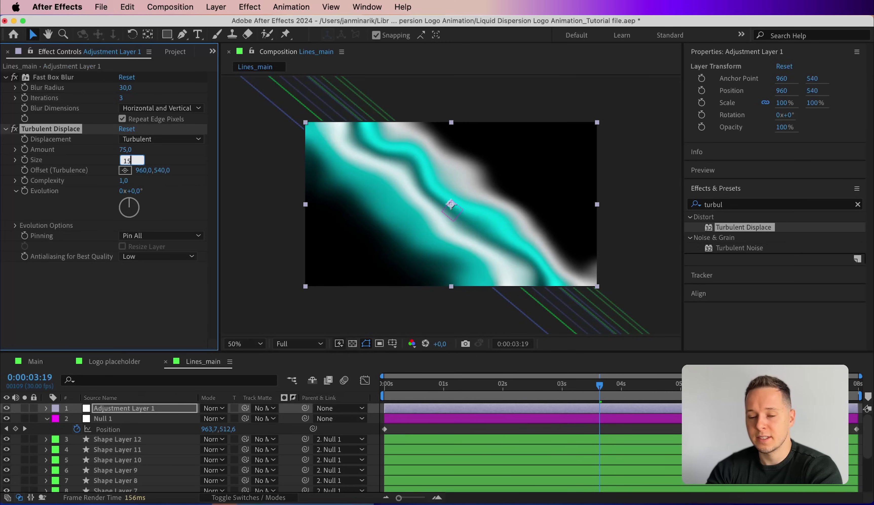
pyautogui.press('Return')
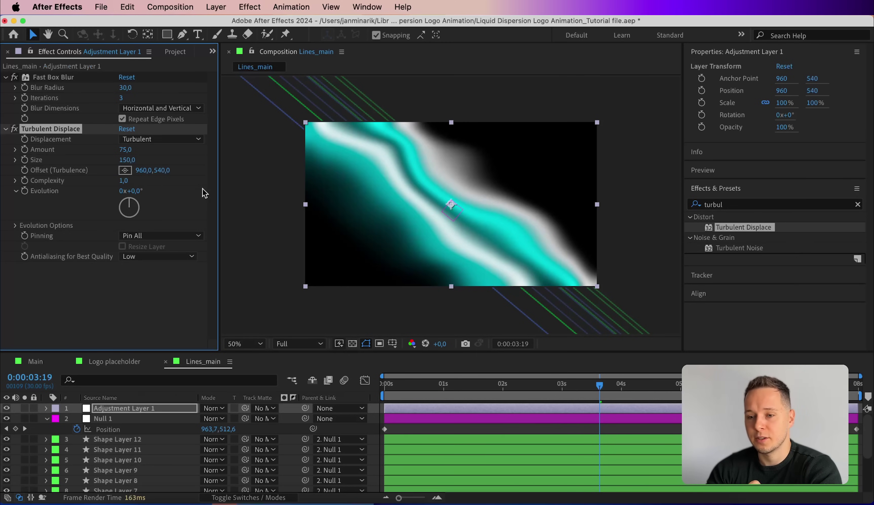
# Step: Drive the Turbulent Displace Evolution with the expression time*100, scrub to check the motion, and collapse the adjustment layer's and null's properties
pyautogui.keyDown('alt'); pyautogui.click(25, 190); pyautogui.keyUp('alt')
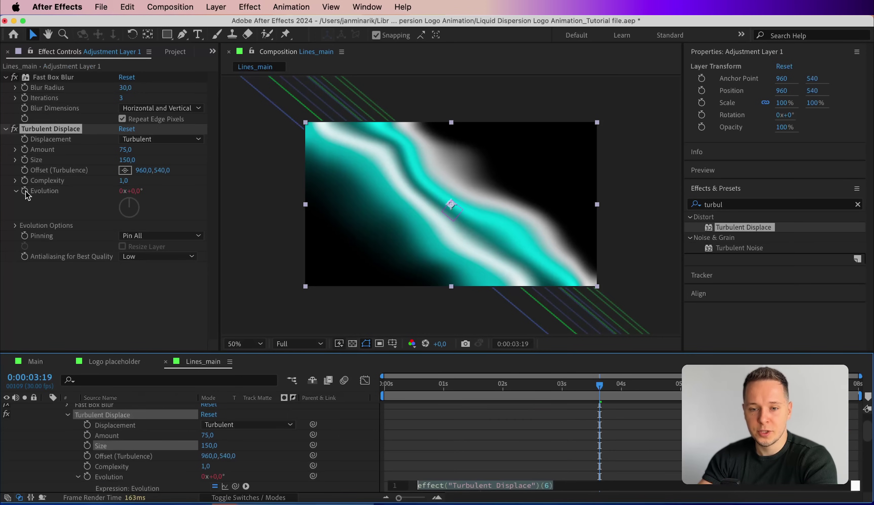
pyautogui.write('time*')
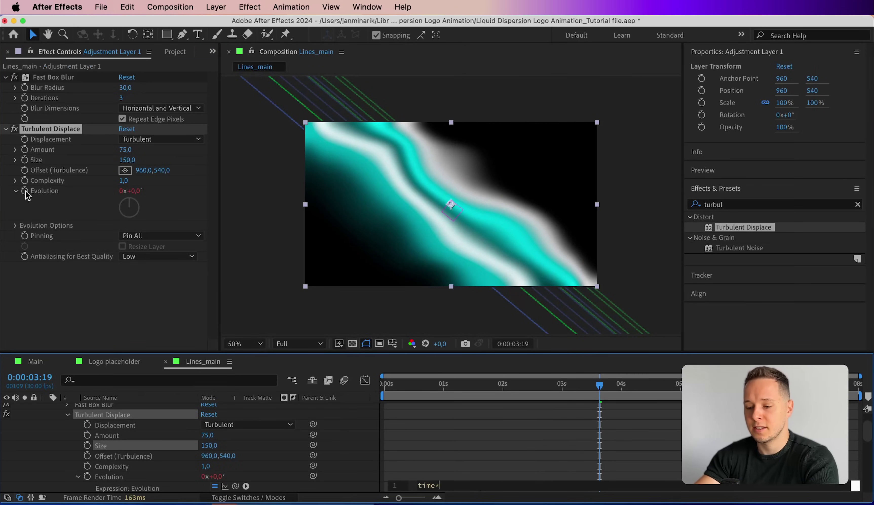
pyautogui.write('100')
pyautogui.click(412, 423)
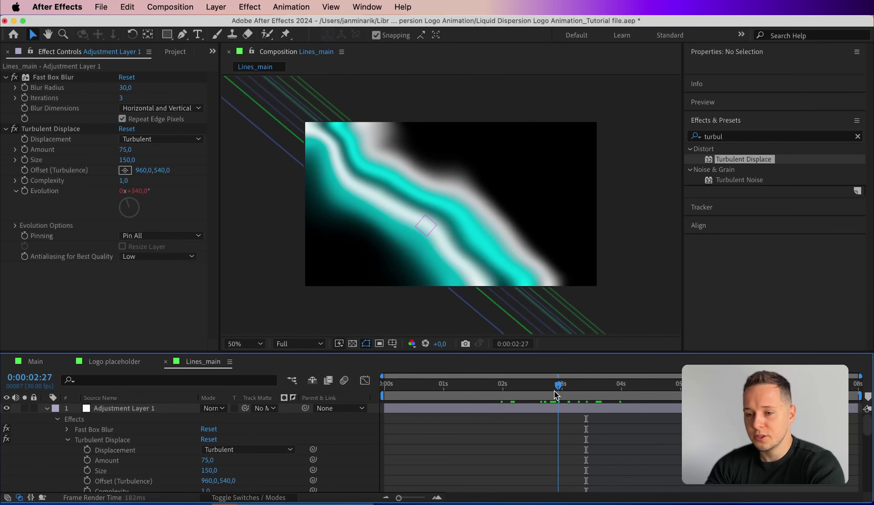
pyautogui.moveTo(554, 391); pyautogui.dragTo(601, 390)
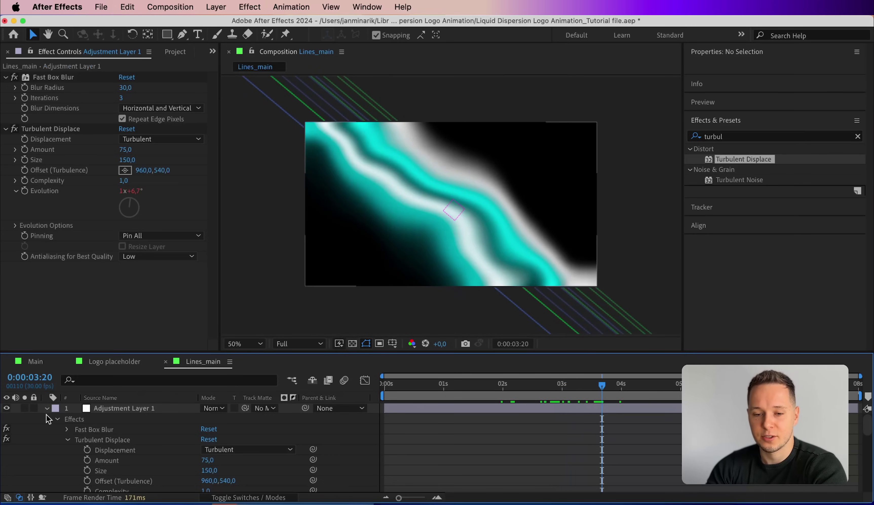
pyautogui.click(47, 409)
pyautogui.click(47, 419)
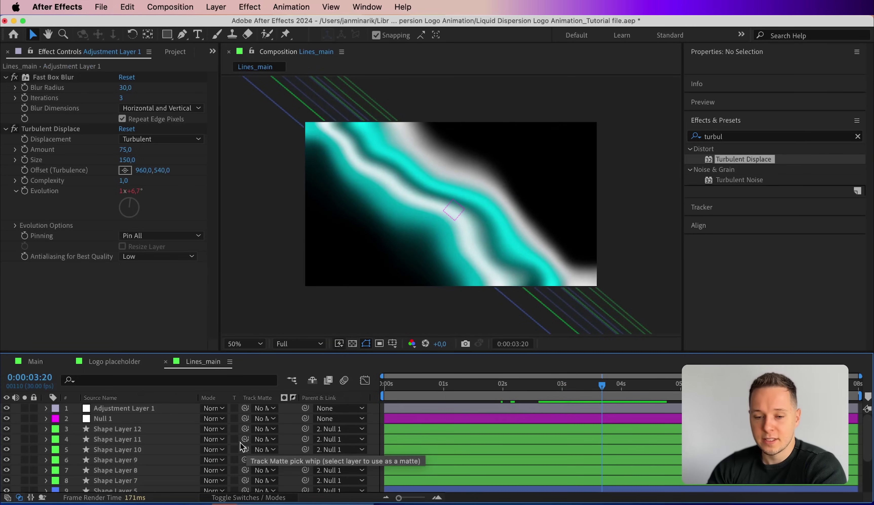
# Step: Duplicate the six blue-labelled cyan line layers and place the copies together at the end of the layer stack
pyautogui.scroll(-5, 143, 439)
pyautogui.click(126, 438)
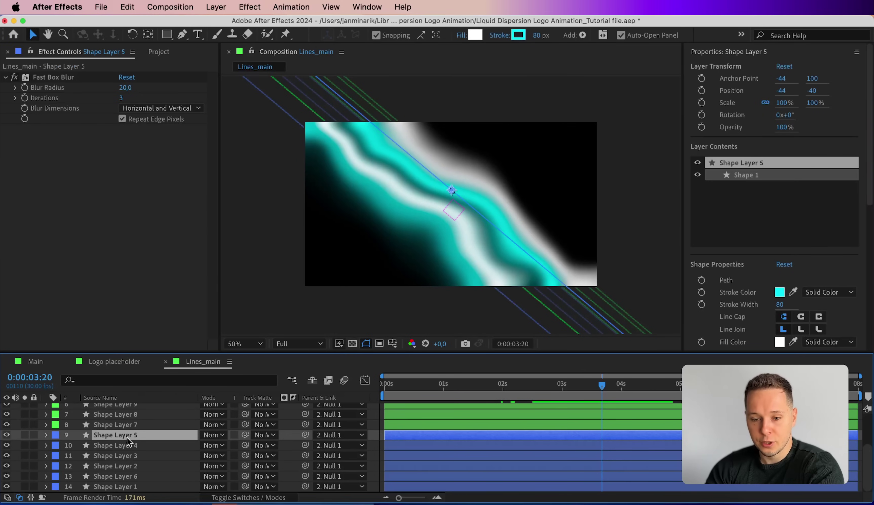
pyautogui.keyDown('shift'); pyautogui.click(120, 488); pyautogui.keyUp('shift')
pyautogui.hotkey('ctrl', 'd')
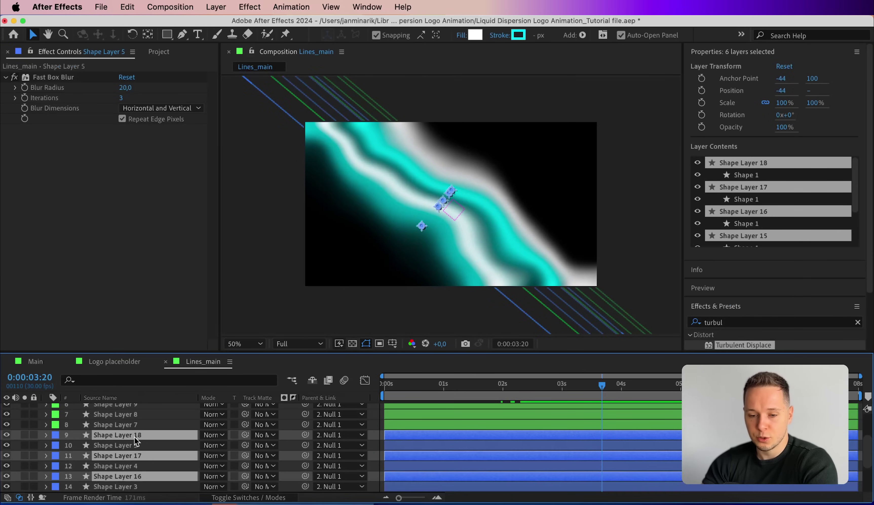
pyautogui.moveTo(128, 434); pyautogui.dragTo(151, 463)
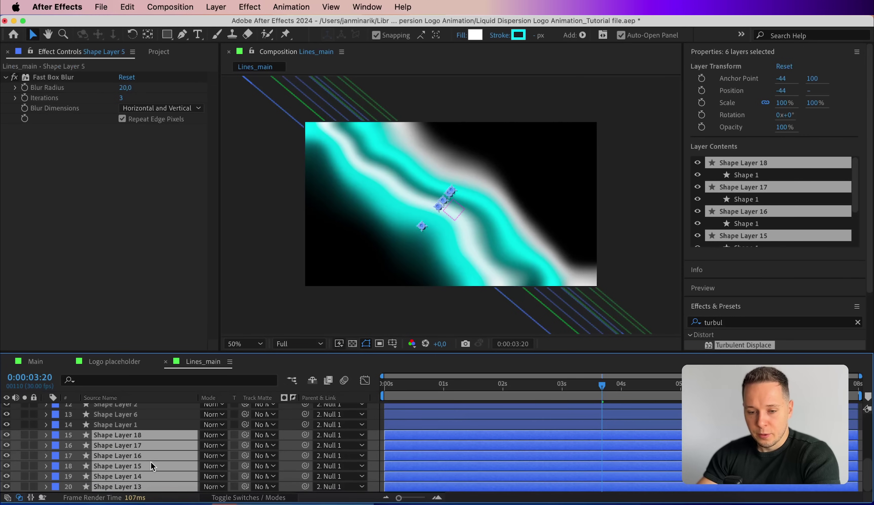
# Step: Change the stroke color of the six duplicated lines to purple
pyautogui.click(518, 35)
pyautogui.moveTo(140, 260); pyautogui.dragTo(141, 171)
pyautogui.press('Return')
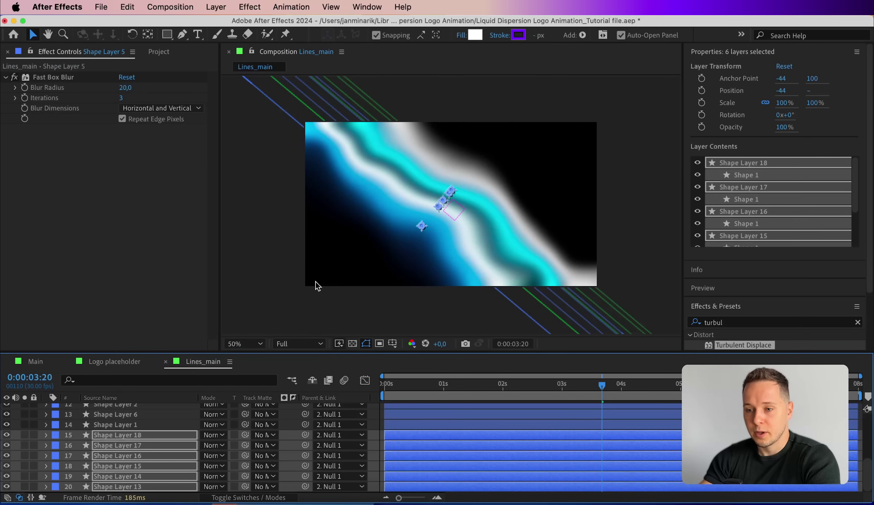
pyautogui.click(379, 346)
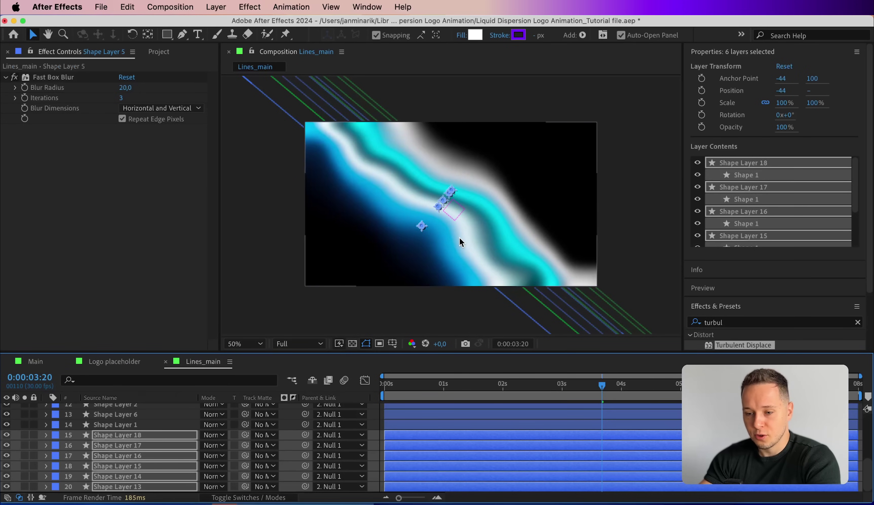
# Step: Nudge the six purple lines down and to the left so they trail behind the cyan ones
pyautogui.hotkey('shift', 'Left')
pyautogui.hotkey('shift', 'Left')
pyautogui.hotkey('shift', 'Down')
pyautogui.hotkey('shift', 'Down')
pyautogui.hotkey('shift', 'Down')
pyautogui.hotkey('shift', 'Down')
pyautogui.hotkey('shift', 'Down')
pyautogui.hotkey('shift', 'Down')
pyautogui.hotkey('shift', 'Left')
pyautogui.hotkey('shift', 'Left')
pyautogui.hotkey('shift', 'Left')
pyautogui.hotkey('shift', 'Left')
pyautogui.hotkey('shift', 'Left')
pyautogui.hotkey('shift', 'Left')
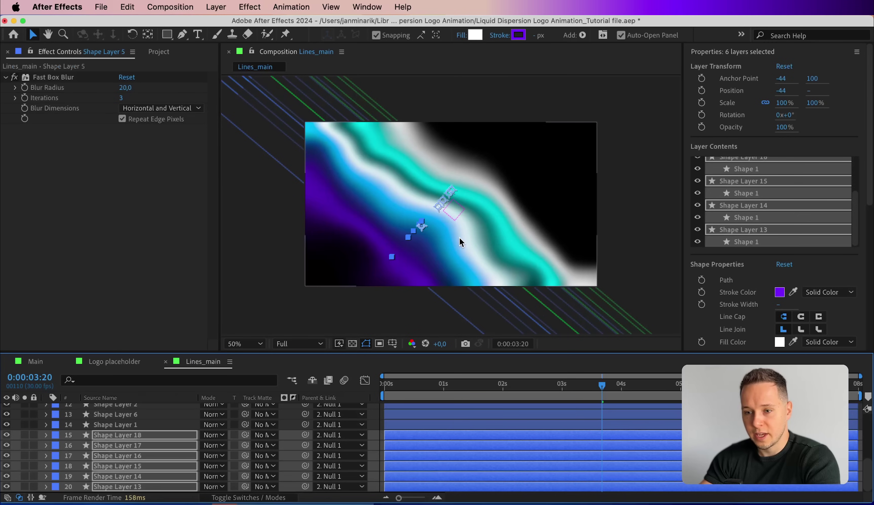
# Step: Give the six purple line layers an Aqua label
pyautogui.click(168, 435)
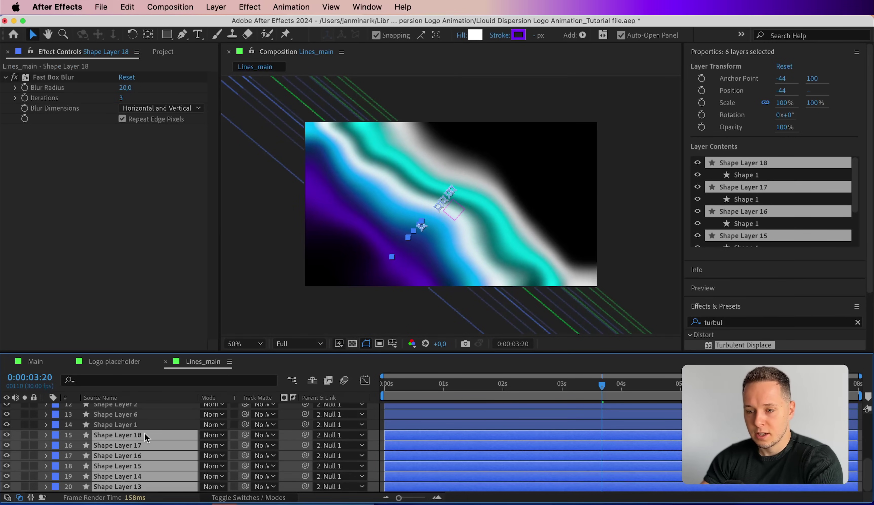
pyautogui.click(55, 433)
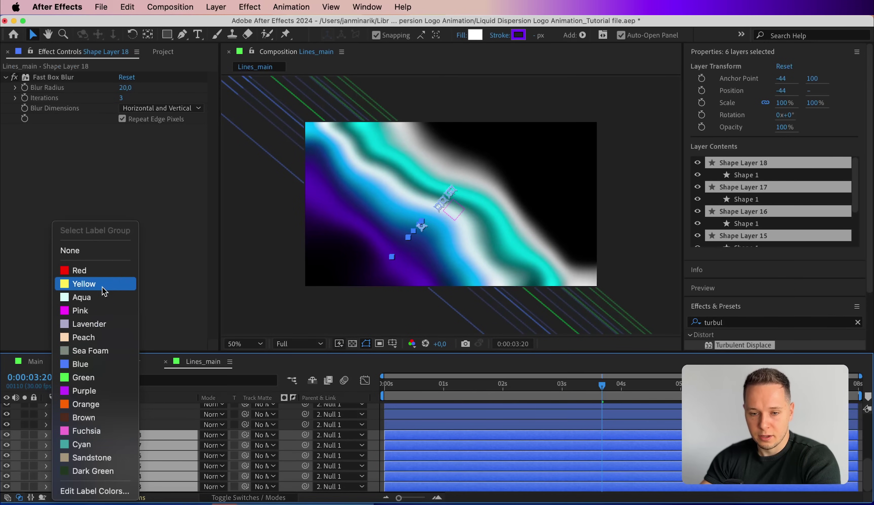
pyautogui.click(100, 302)
pyautogui.click(145, 427)
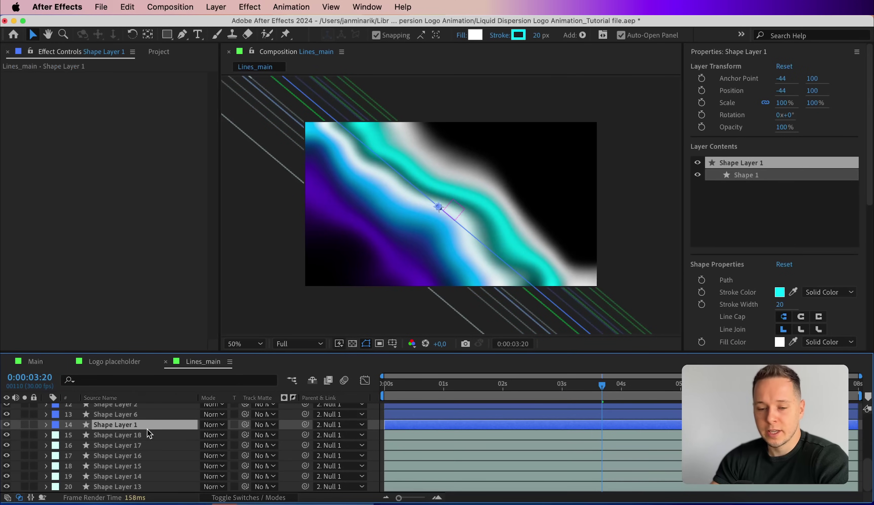
# Step: Move Shape Layers 18, 16 and 14 up the layer stack to directly beneath Null 1
pyautogui.click(120, 434)
pyautogui.keyDown('super'); pyautogui.click(113, 455); pyautogui.keyUp('super')
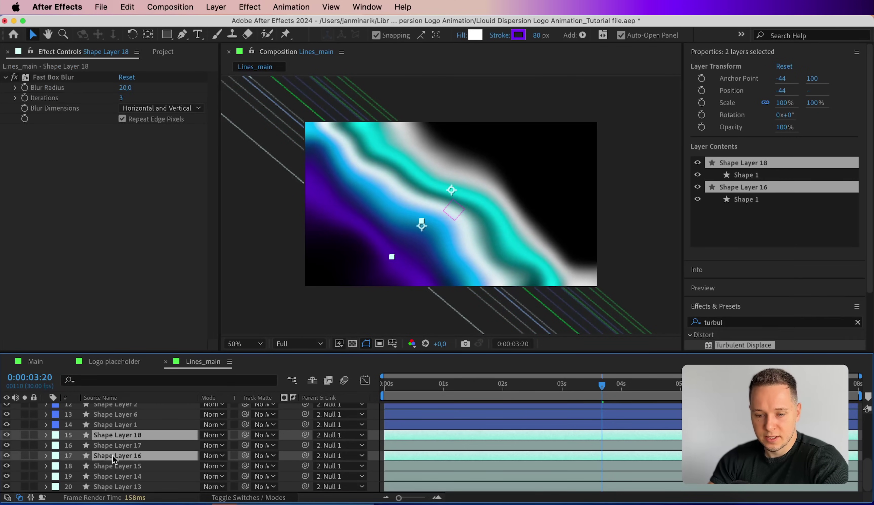
pyautogui.keyDown('super'); pyautogui.click(112, 473); pyautogui.keyUp('super')
pyautogui.moveTo(111, 472); pyautogui.dragTo(116, 424)
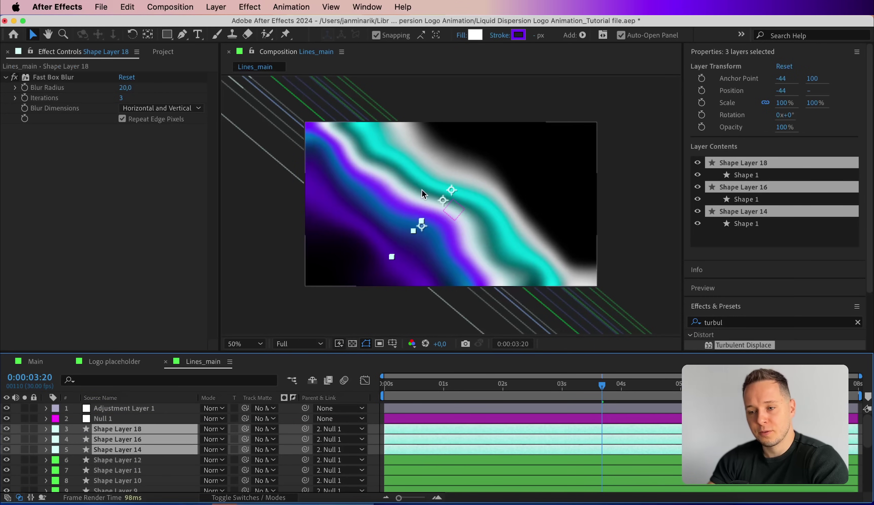
# Step: Nudge Shape Layers 18, 16 and 14 up and to the right, and shift Shape Layer 18 a little further
pyautogui.hotkey('shift', 'Up')
pyautogui.hotkey('shift', 'Up')
pyautogui.hotkey('shift', 'Right')
pyautogui.hotkey('shift', 'Right')
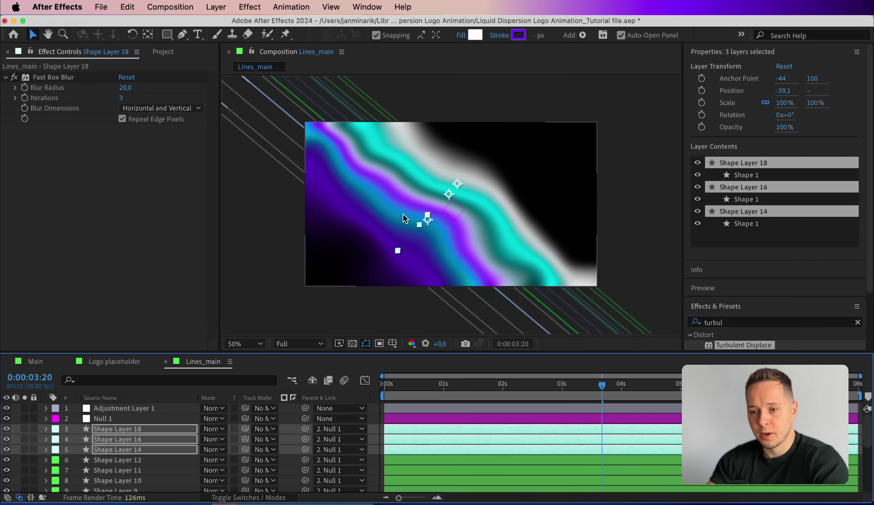
pyautogui.click(157, 429)
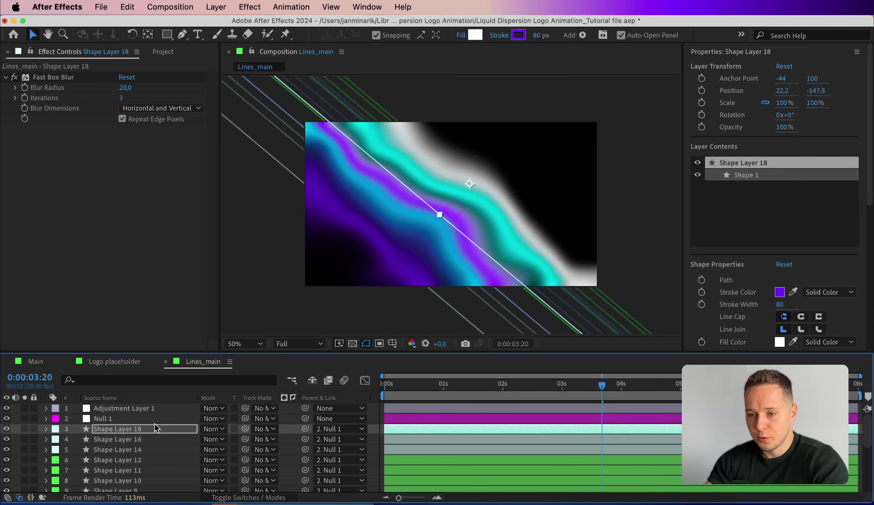
pyautogui.hotkey('shift', 'Up')
pyautogui.hotkey('shift', 'Up')
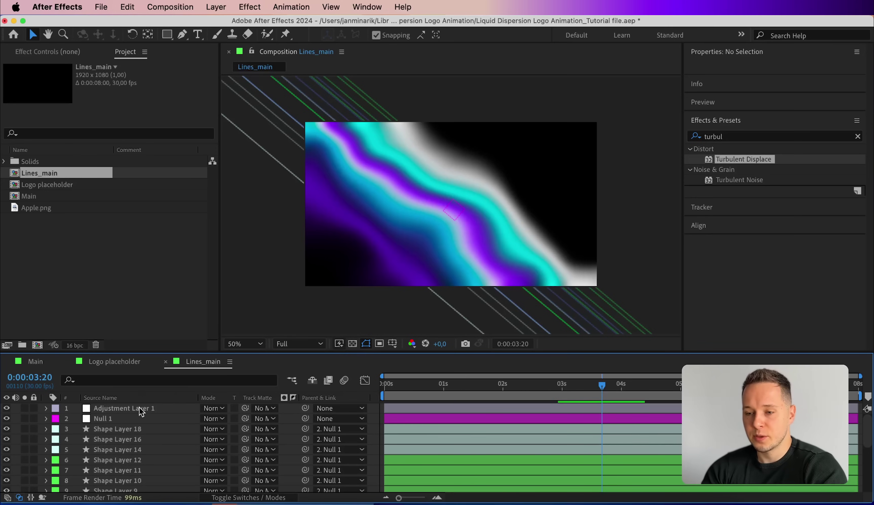
# Step: Create a black 1920 x 1080 solid and place it beneath all other layers in Lines_main
pyautogui.press('super+y')
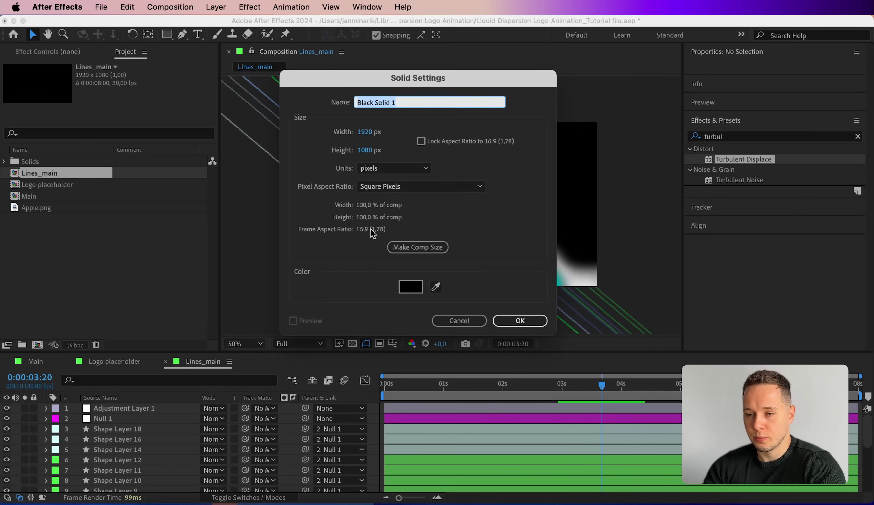
pyautogui.click(415, 285)
pyautogui.click(293, 204)
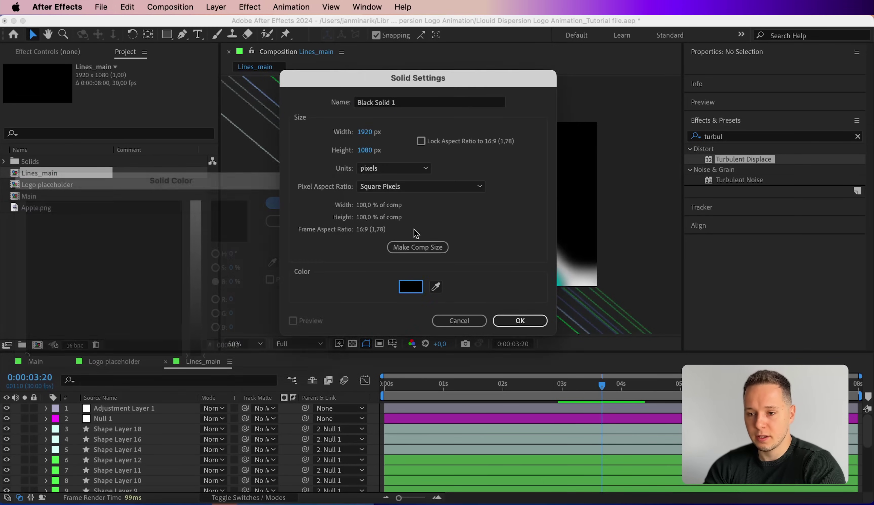
pyautogui.click(519, 320)
pyautogui.moveTo(174, 408); pyautogui.dragTo(165, 492)
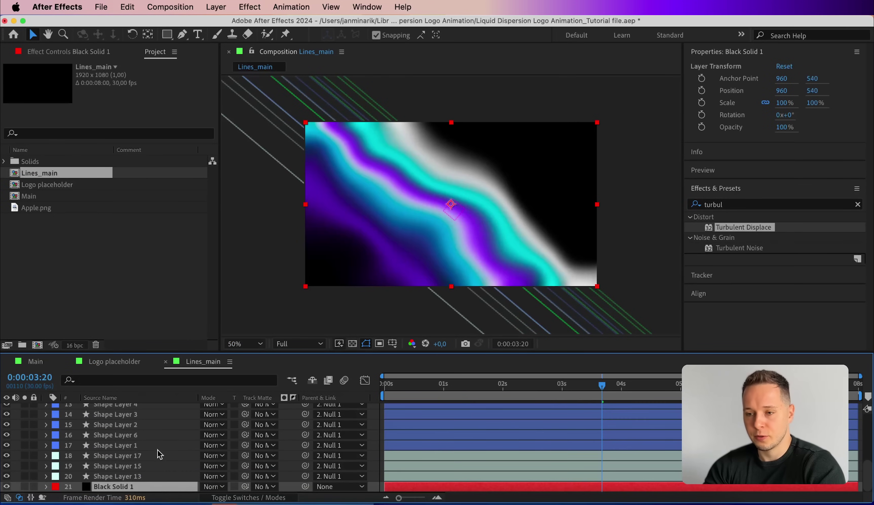
# Step: Add Lines_main to the Main composition, go to 0:00:02:07, and place it beneath the Logo placeholder layer
pyautogui.click(188, 365)
pyautogui.click(36, 361)
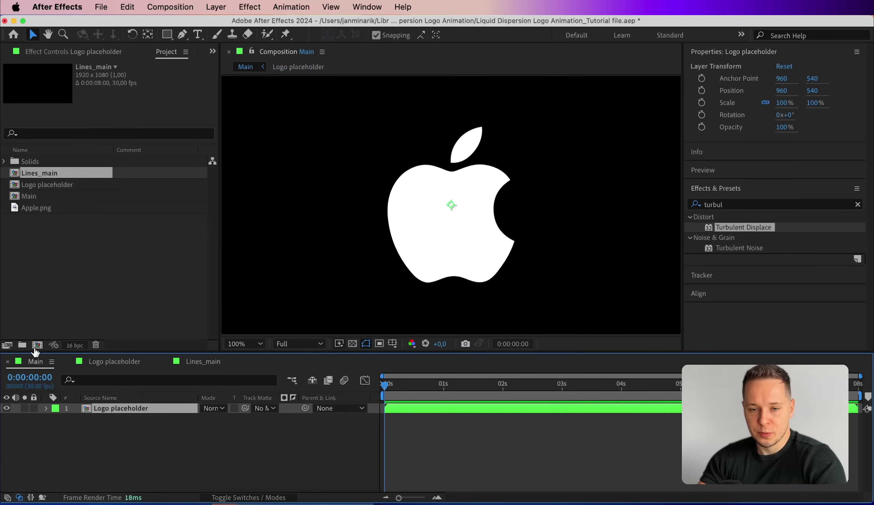
pyautogui.moveTo(52, 175); pyautogui.dragTo(117, 410)
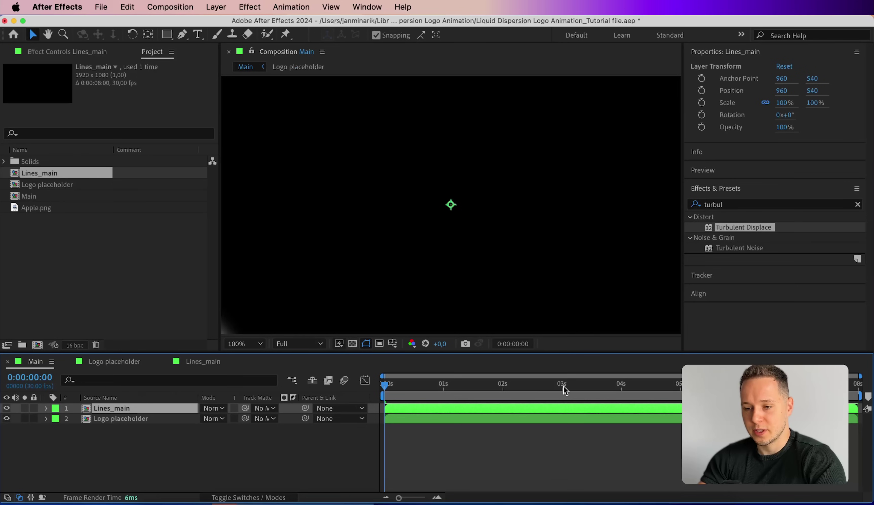
pyautogui.click(516, 385)
pyautogui.moveTo(142, 413); pyautogui.dragTo(141, 431)
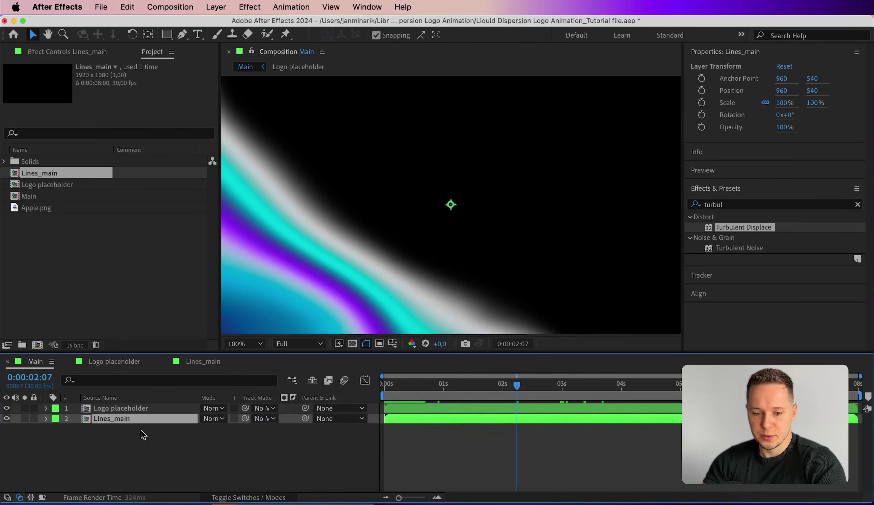
# Step: Pre-compose the Logo placeholder and Lines_main layers into a new composition named Displacement
pyautogui.keyDown('shift'); pyautogui.click(114, 408); pyautogui.keyUp('shift')
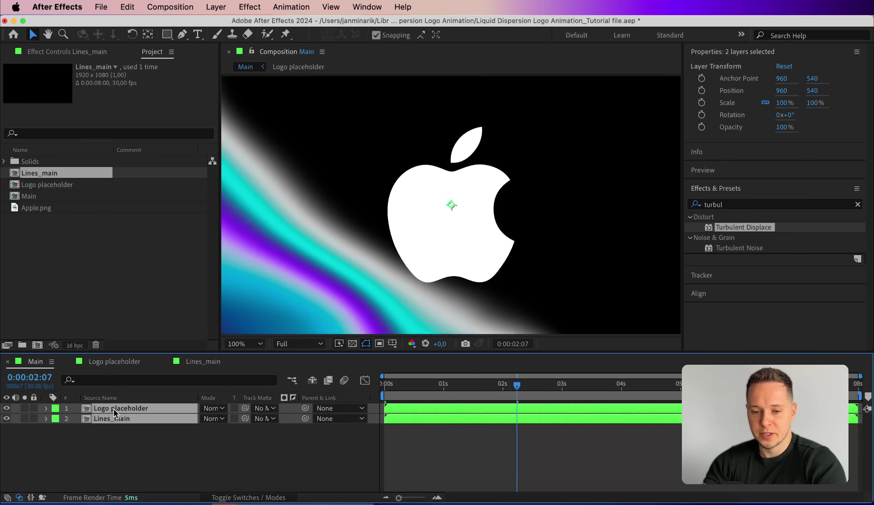
pyautogui.rightClick(113, 408)
pyautogui.click(165, 418)
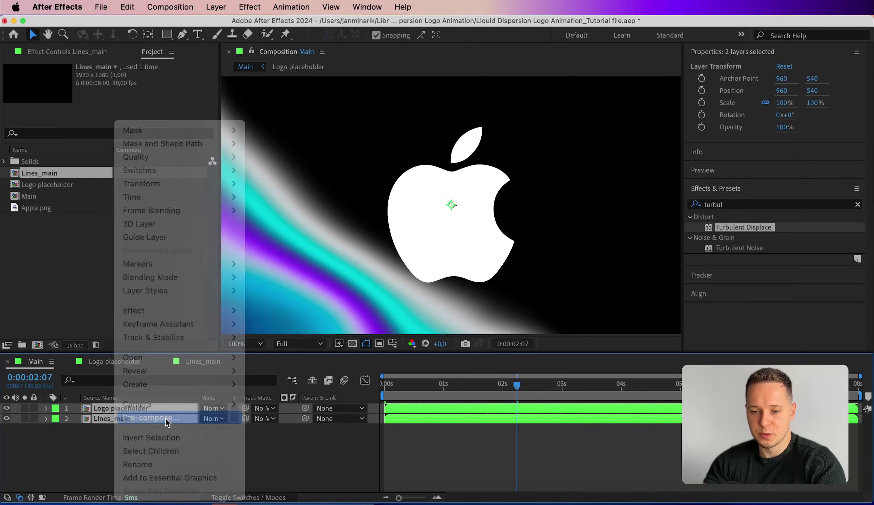
pyautogui.write('Displacem')
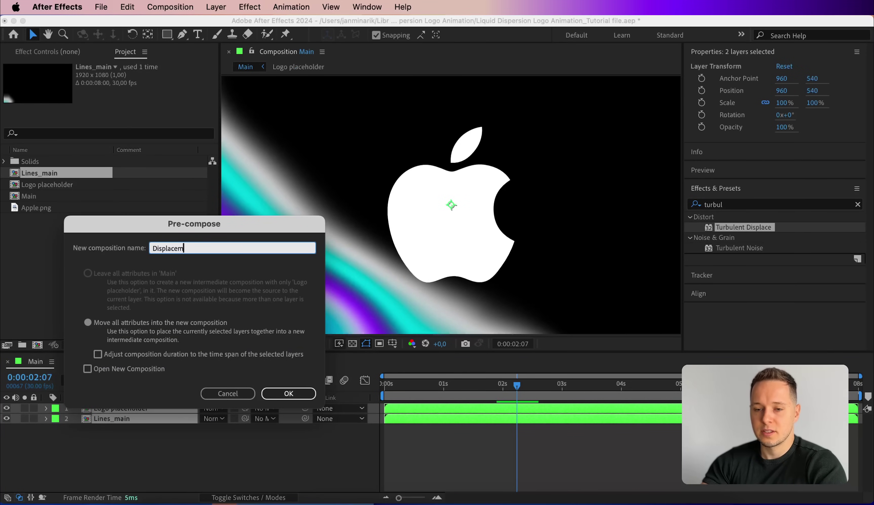
pyautogui.write('ent')
pyautogui.press('Return')
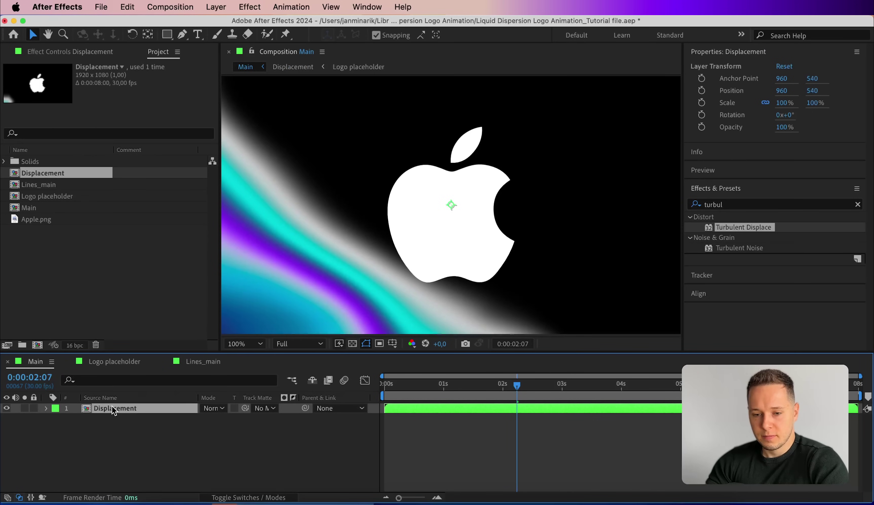
# Step: Open the Displacement composition and add an Inner Glow layer style to the Logo placeholder layer
pyautogui.doubleClick(116, 411)
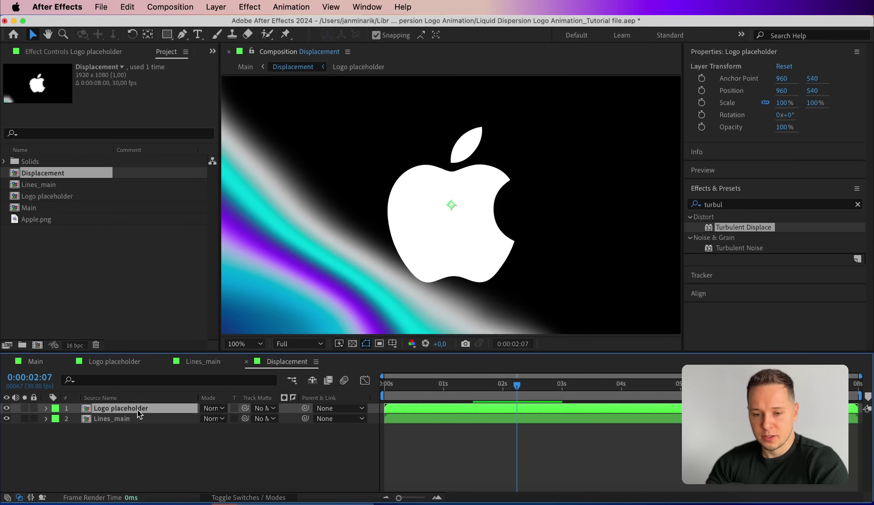
pyautogui.click(159, 450)
pyautogui.click(119, 409)
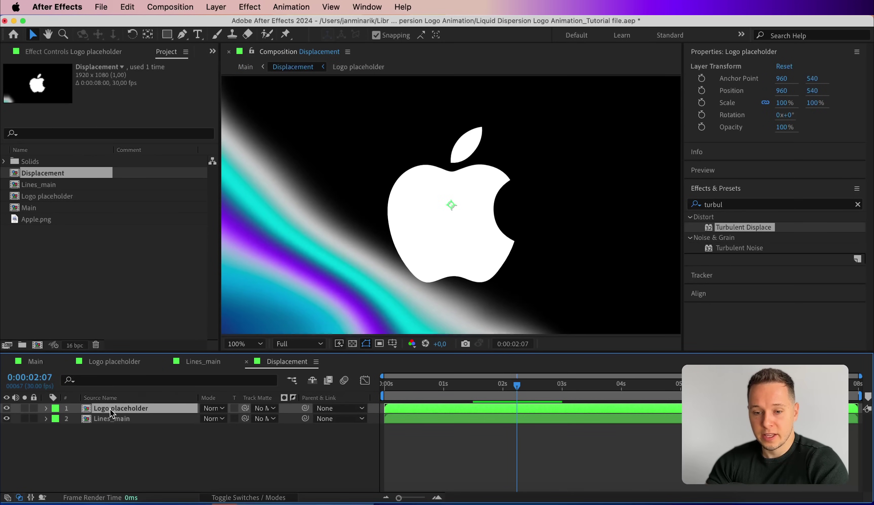
pyautogui.rightClick(107, 409)
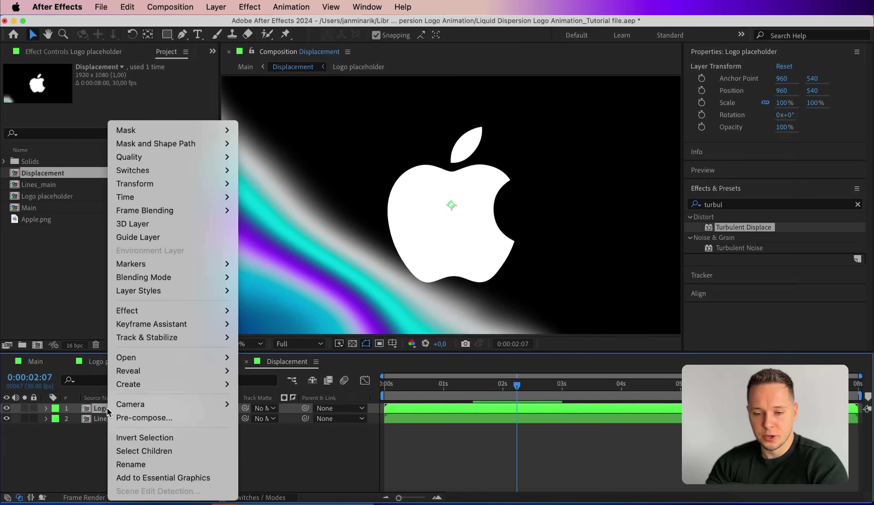
pyautogui.moveTo(151, 361)
pyautogui.moveTo(145, 292)
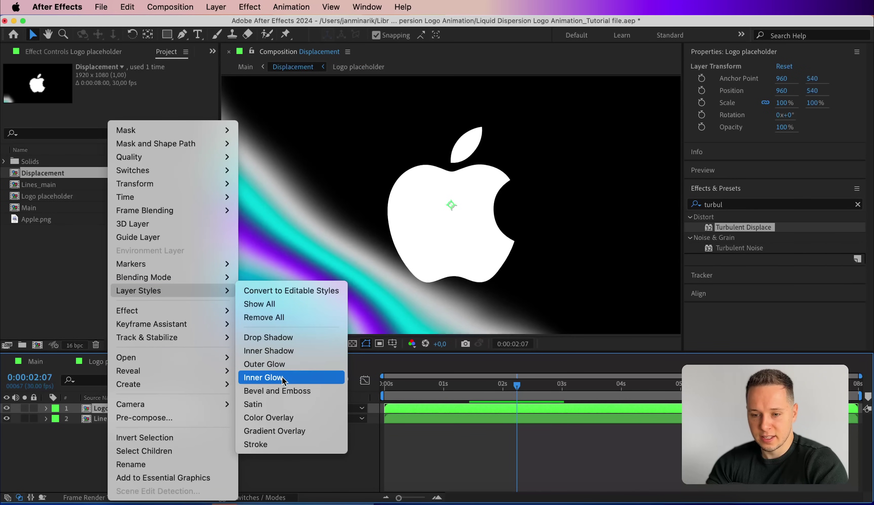
pyautogui.click(273, 381)
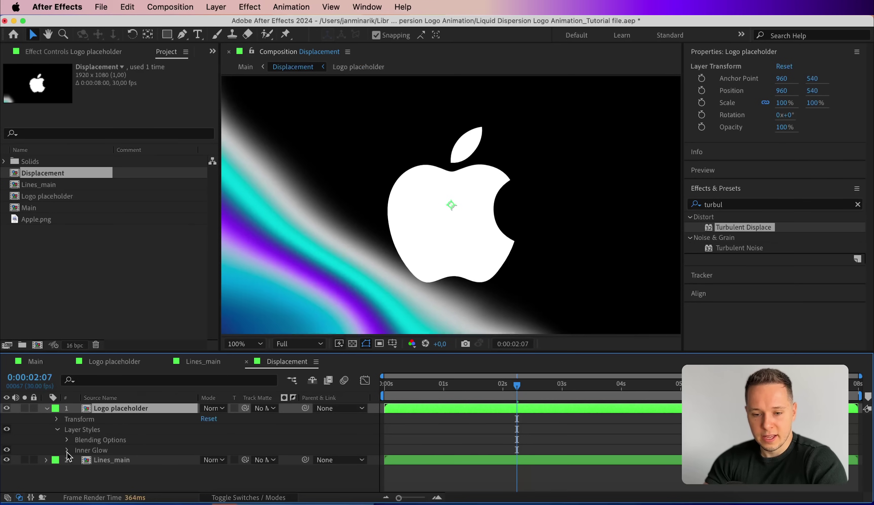
# Step: Set the Inner Glow's blend mode to Normal and its color to black
pyautogui.click(65, 450)
pyautogui.scroll(1, 213, 426)
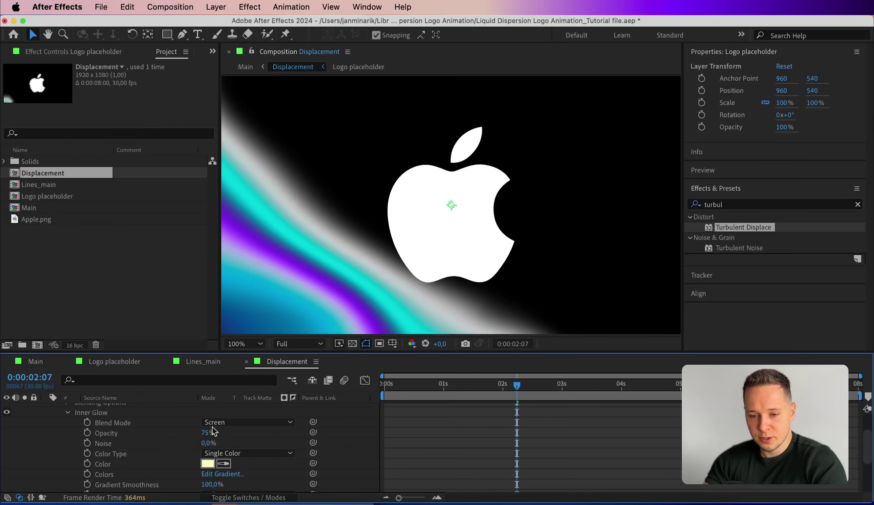
pyautogui.click(219, 421)
pyautogui.click(228, 103)
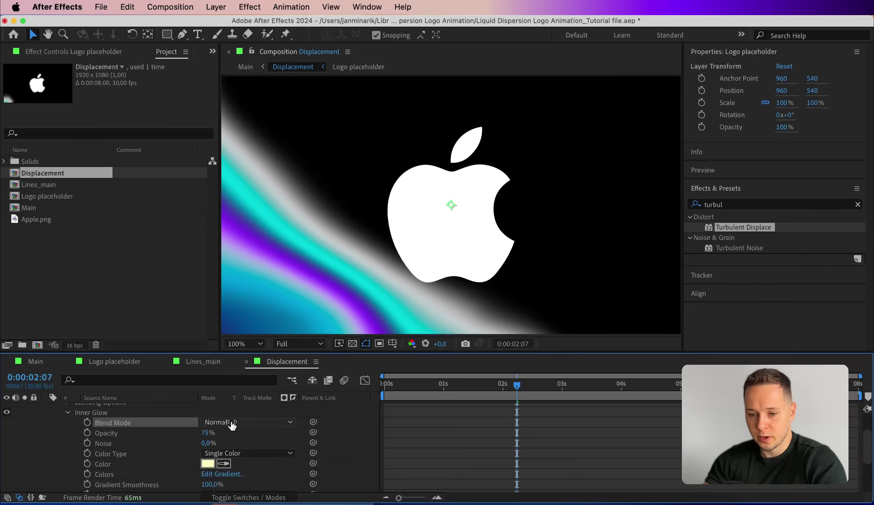
pyautogui.click(207, 464)
pyautogui.press('Return')
# Step: Set the Inner Glow size to 50 and collapse the Logo placeholder layer's properties
pyautogui.moveTo(195, 280); pyautogui.dragTo(236, 454)
pyautogui.scroll(-5, 200, 455)
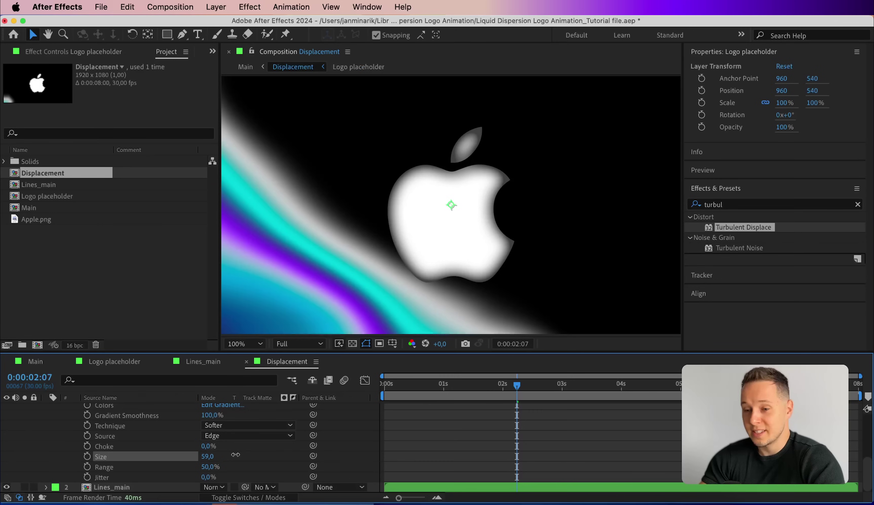
pyautogui.moveTo(235, 455); pyautogui.dragTo(232, 454)
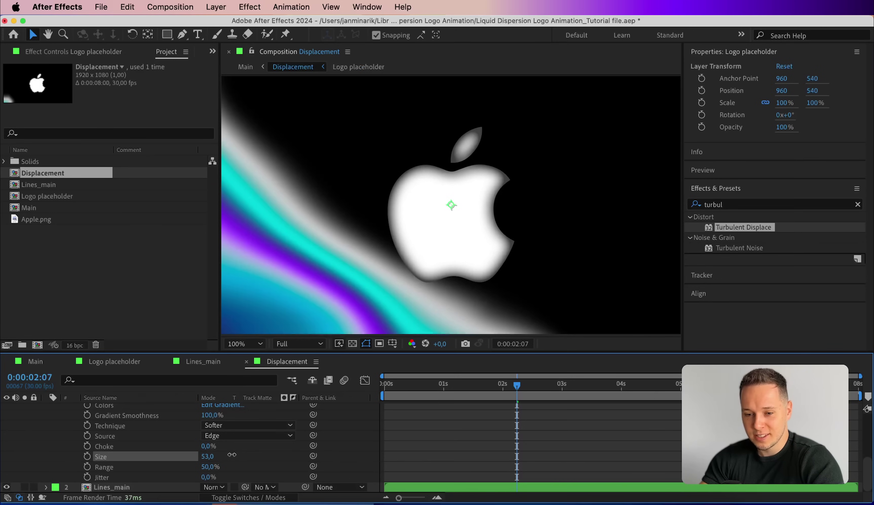
pyautogui.scroll(5, 78, 416)
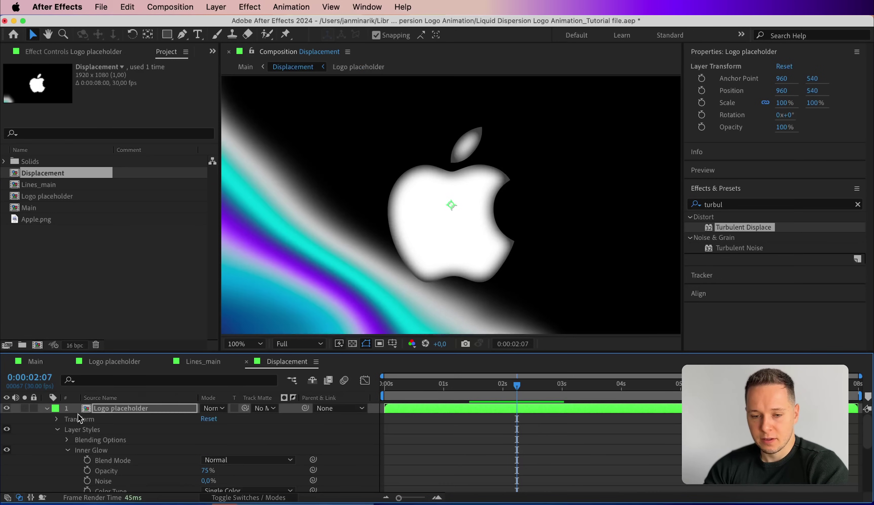
pyautogui.click(46, 408)
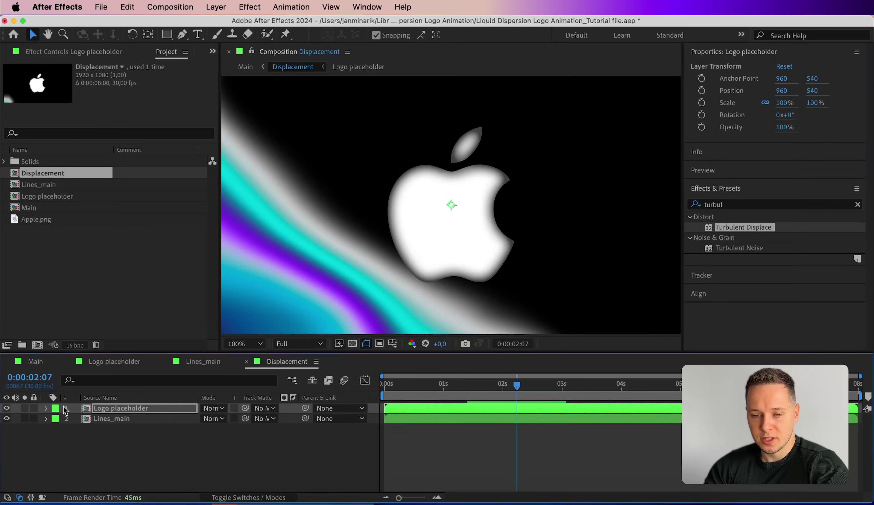
# Step: Pre-compose the Logo placeholder layer as Dispersion, moving all attributes into the new composition
pyautogui.rightClick(141, 409)
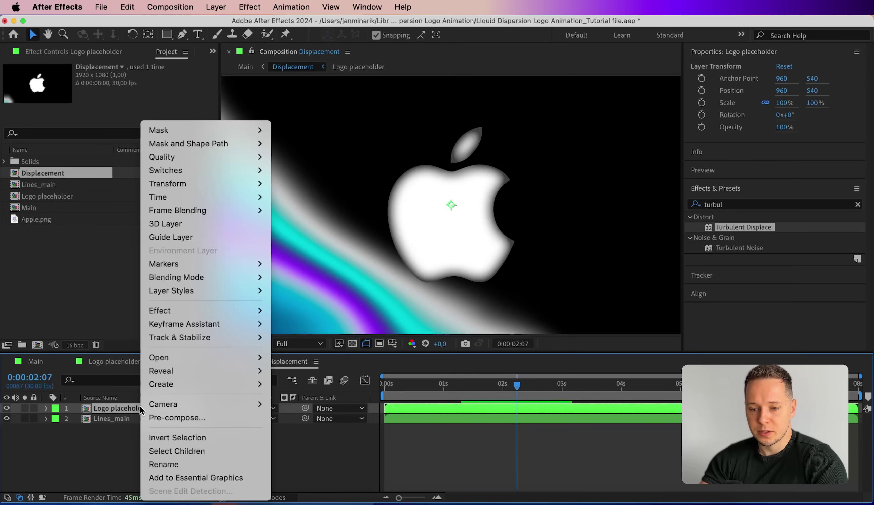
pyautogui.click(184, 417)
pyautogui.write('Dispersion')
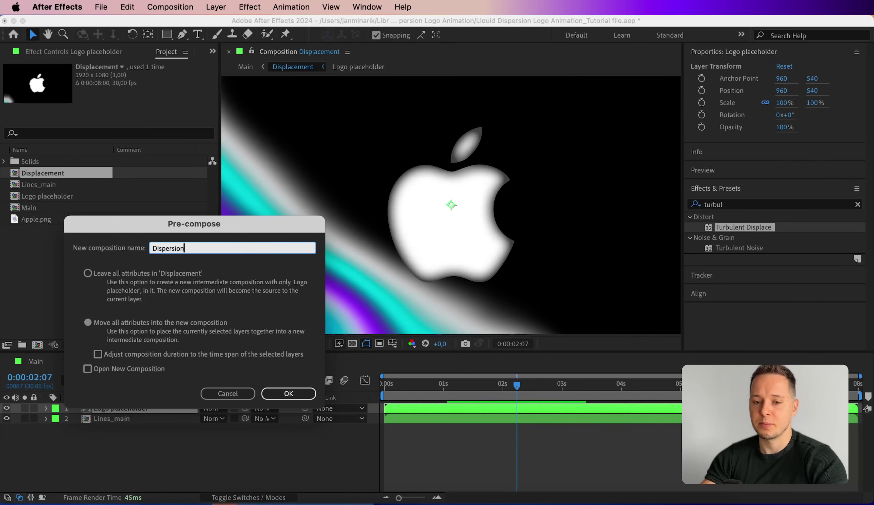
pyautogui.press('Return')
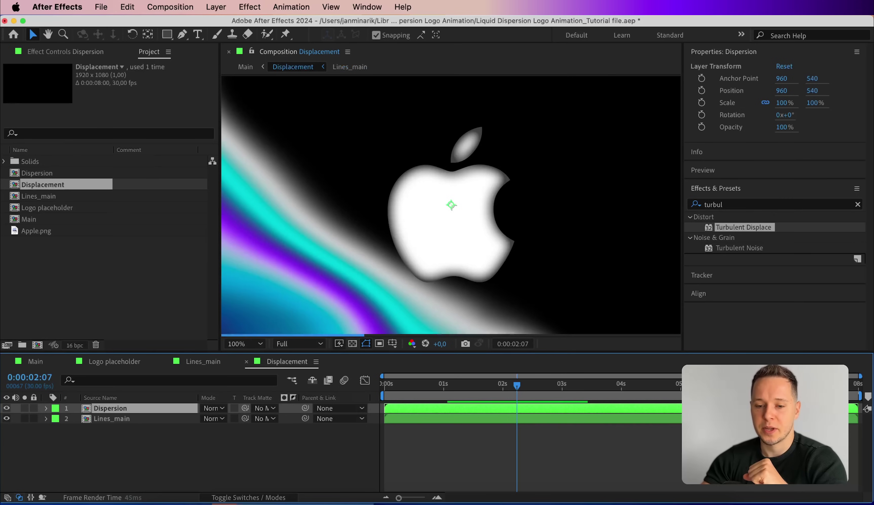
# Step: Use the Dispersion layer as the track matte for Lines_main and go to 0:00:03:16
pyautogui.click(114, 418)
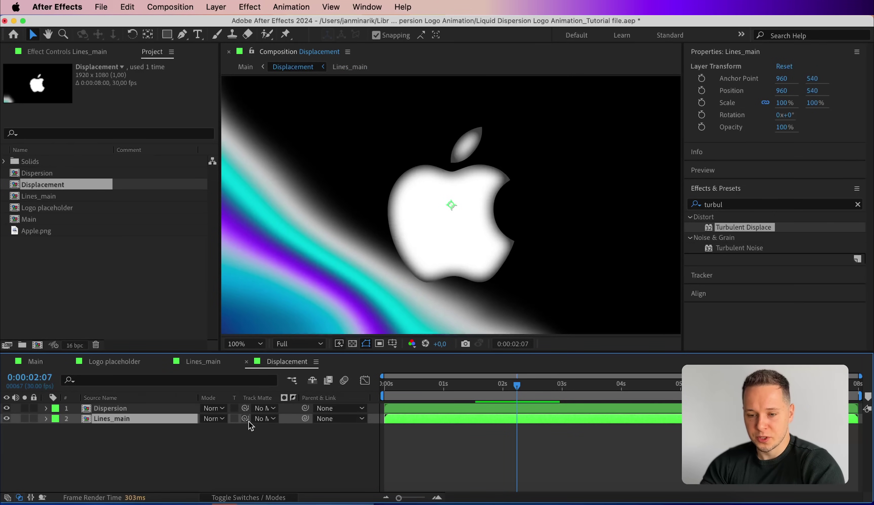
pyautogui.moveTo(245, 418); pyautogui.dragTo(110, 413)
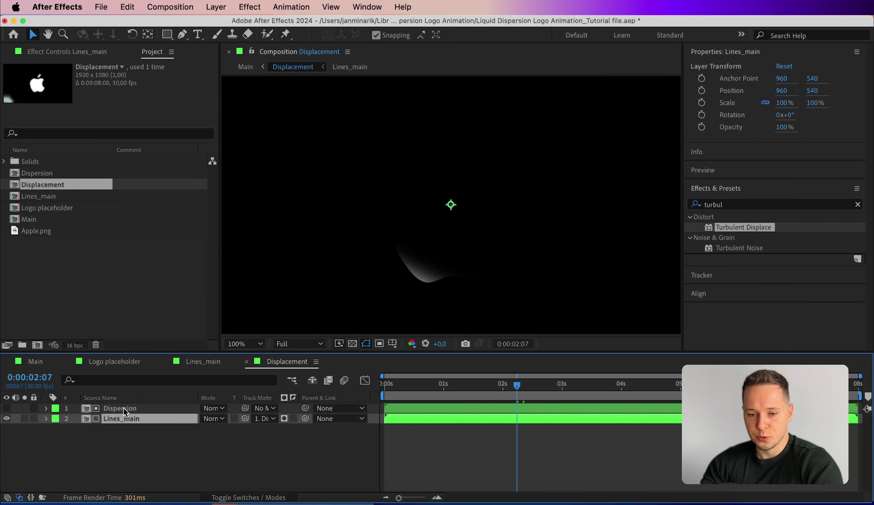
pyautogui.click(580, 385)
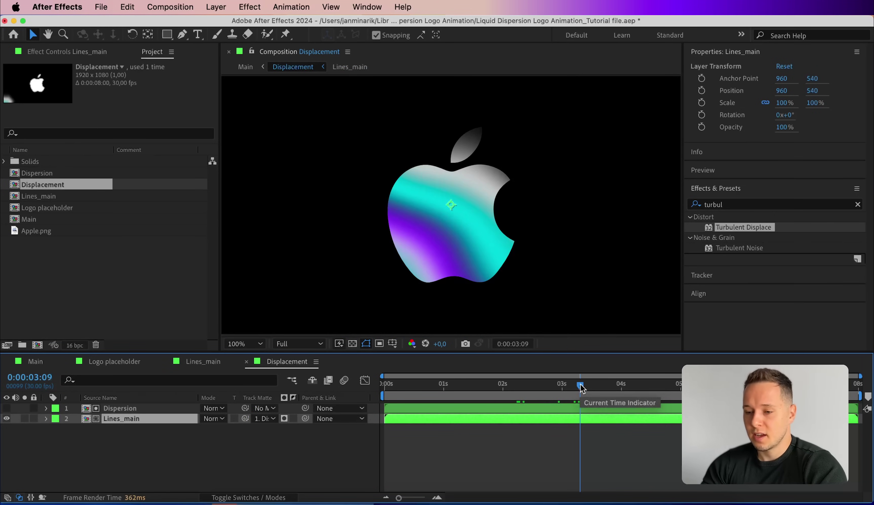
pyautogui.moveTo(580, 385); pyautogui.dragTo(593, 387)
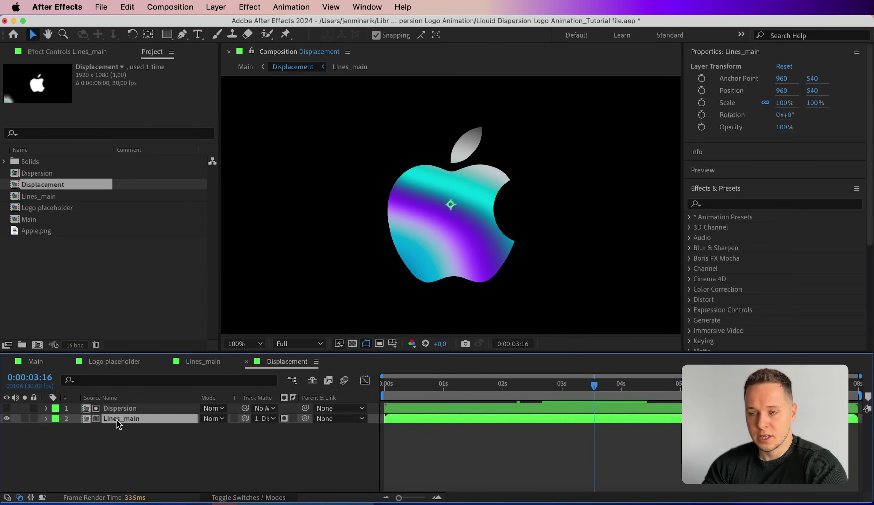
# Step: Apply Displacement Map to Lines_main with Dispersion as the map layer, maximum horizontal displacement -77 and maximum vertical displacement 216
pyautogui.click(728, 205)
pyautogui.write('displa')
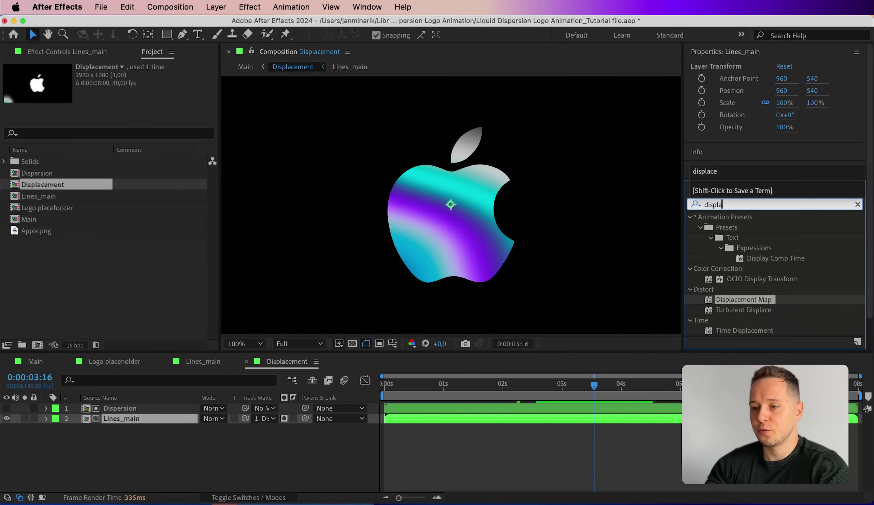
pyautogui.doubleClick(745, 300)
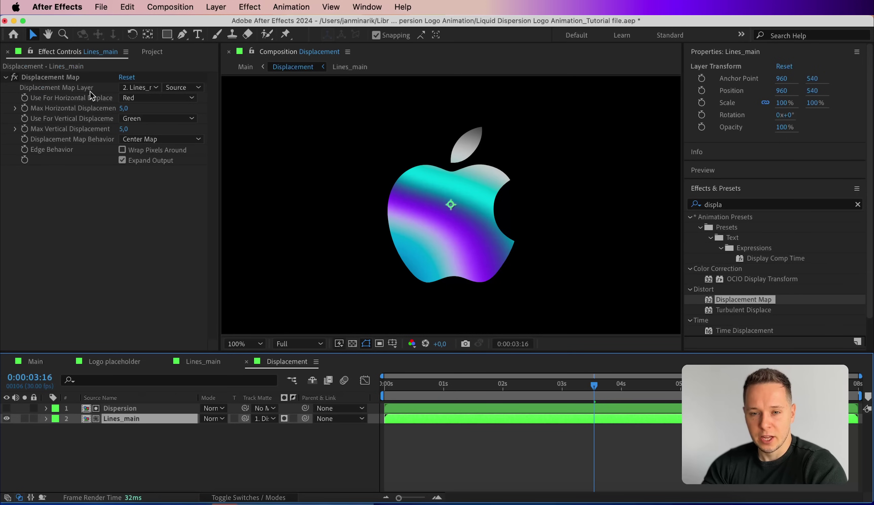
pyautogui.click(150, 87)
pyautogui.click(151, 120)
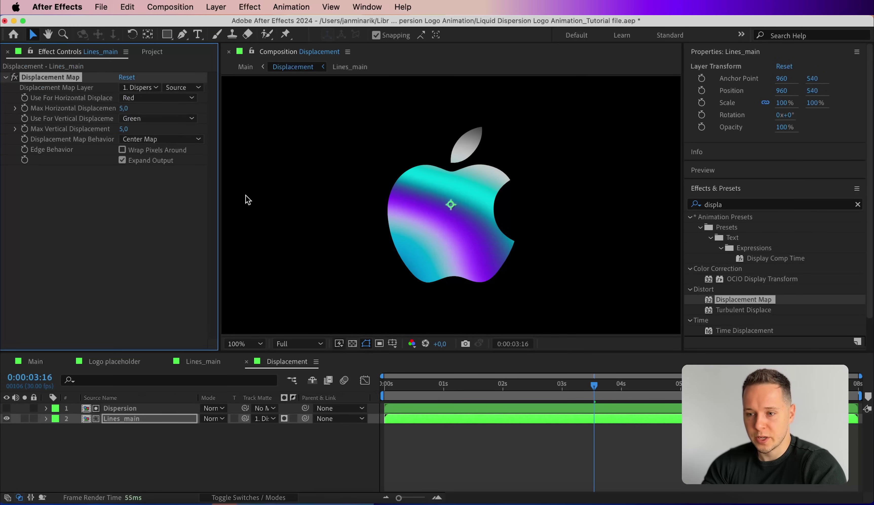
pyautogui.moveTo(124, 108); pyautogui.dragTo(316, 135)
pyautogui.moveTo(203, 134); pyautogui.dragTo(256, 133)
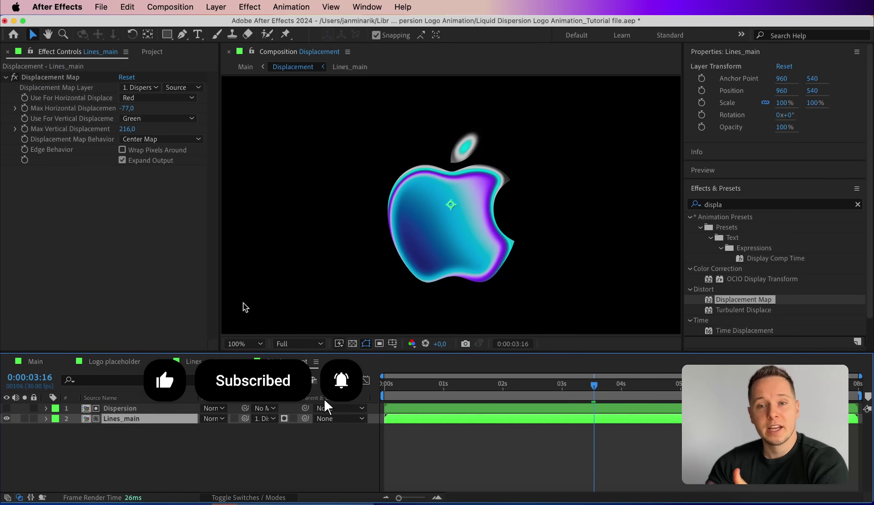
# Step: Open the Dispersion composition and expand the Inner Glow settings of the Logo placeholder layer
pyautogui.click(135, 408)
pyautogui.doubleClick(135, 408)
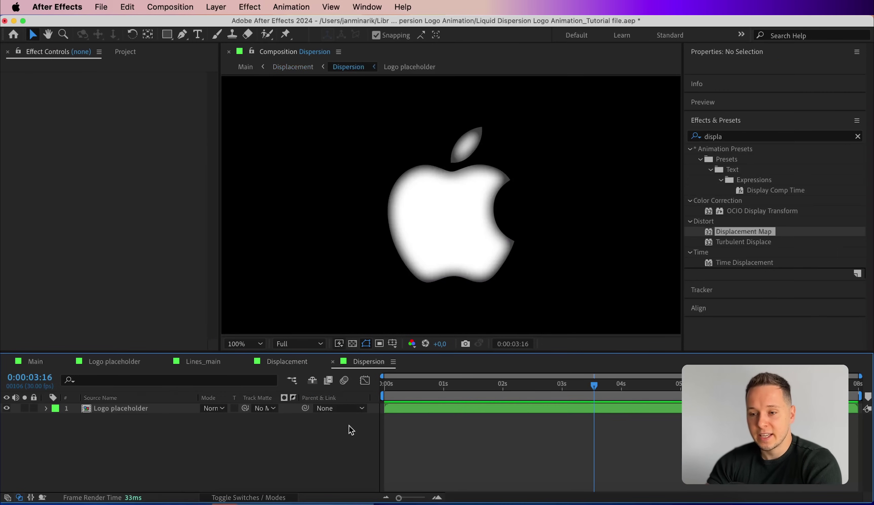
pyautogui.click(47, 409)
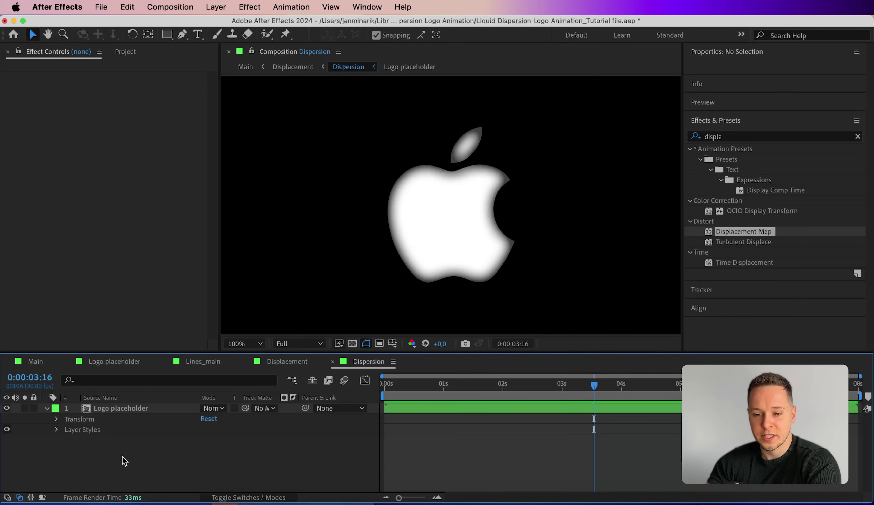
pyautogui.click(57, 430)
pyautogui.click(67, 450)
pyautogui.scroll(-5, 146, 451)
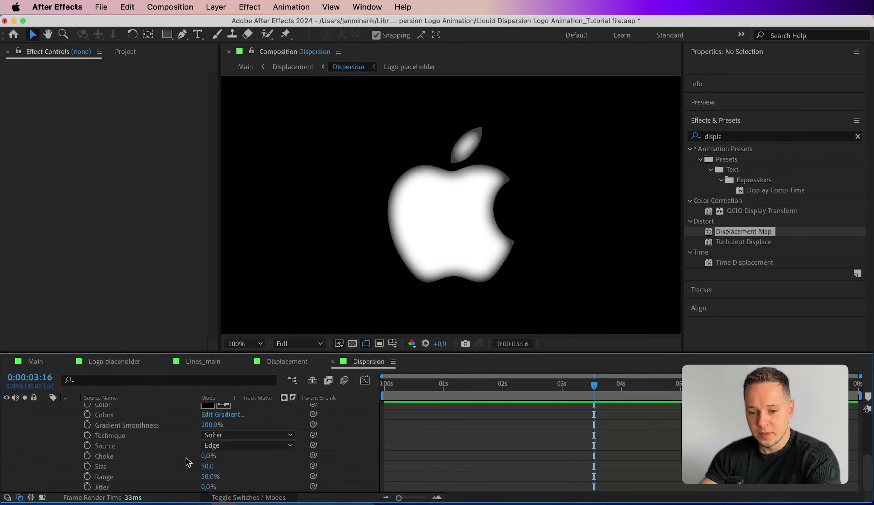
# Step: Try an Inner Glow size of 100 on Logo placeholder and check the effect in the Displacement composition
pyautogui.click(206, 465)
pyautogui.write('100')
pyautogui.press('Return')
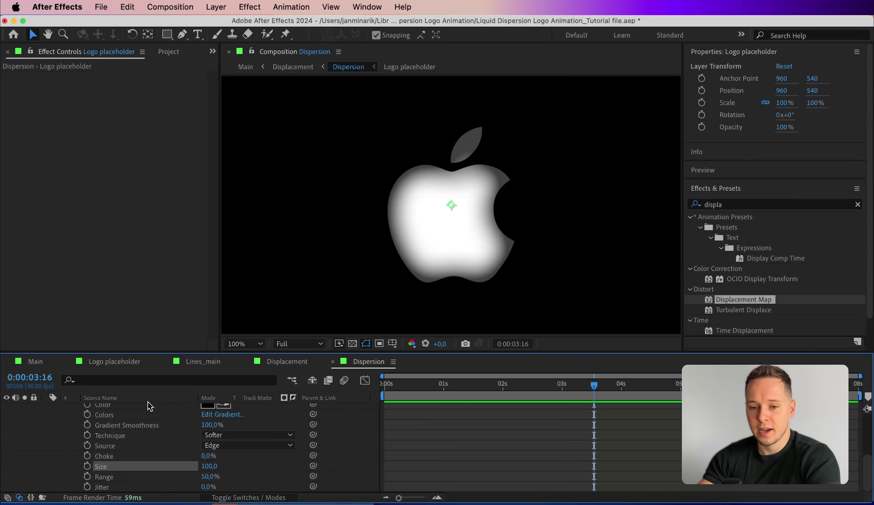
pyautogui.click(286, 362)
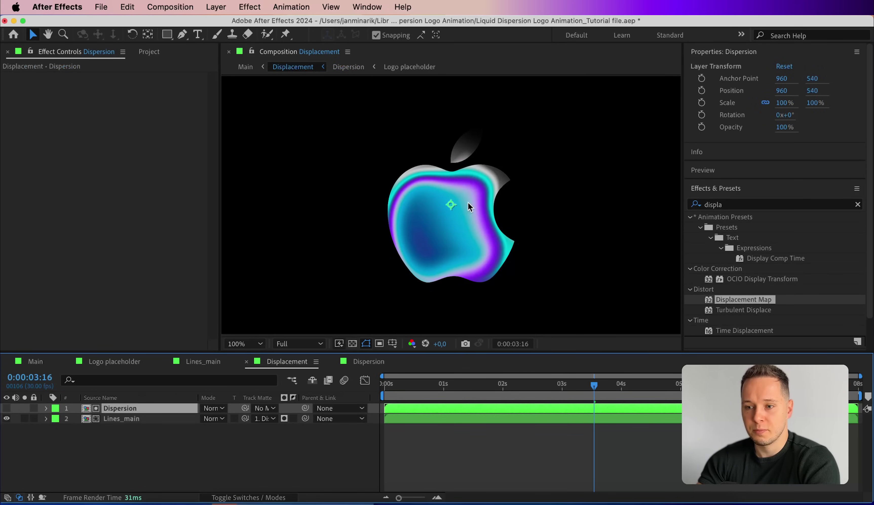
pyautogui.click(172, 421)
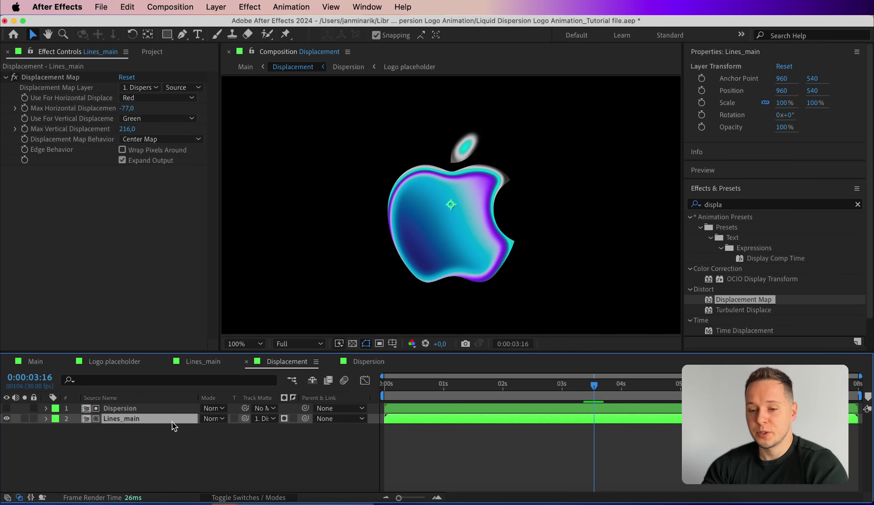
# Step: Reduce Logo placeholder's Inner Glow size in Dispersion and inspect the logo at 200% in the Displacement composition
pyautogui.click(357, 362)
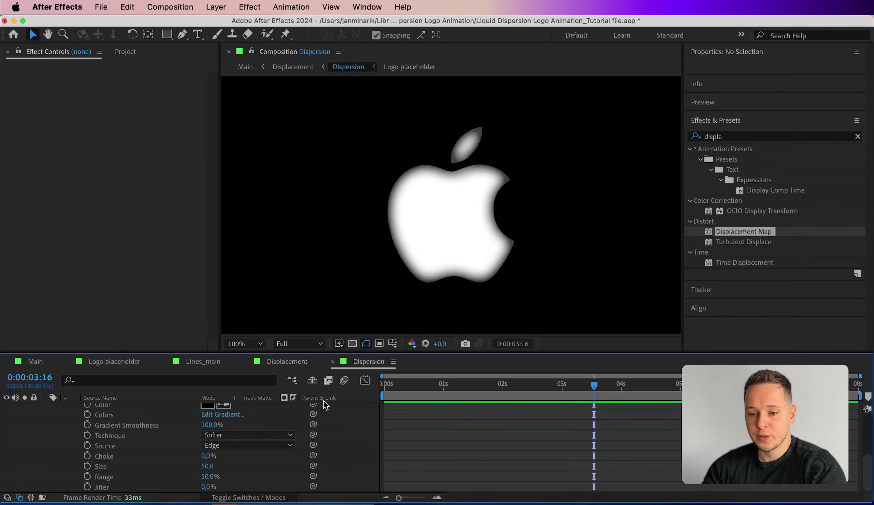
pyautogui.click(209, 465)
pyautogui.press('Return')
pyautogui.click(283, 361)
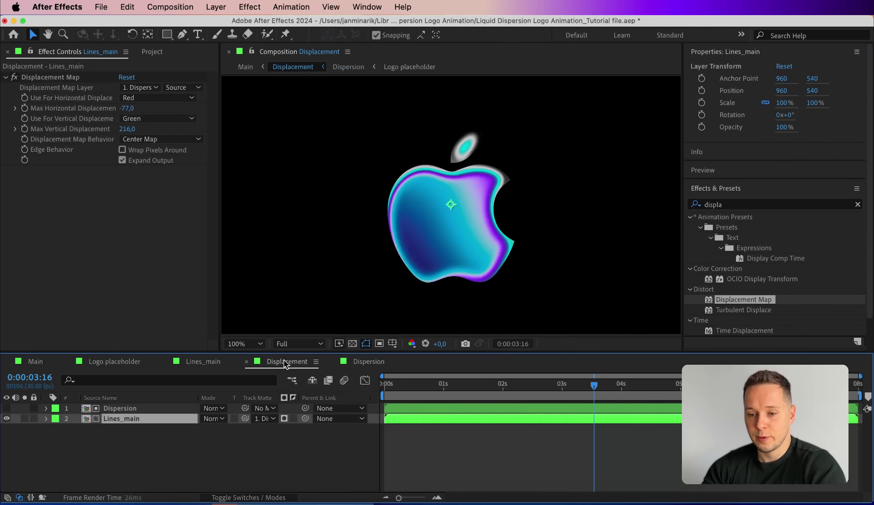
pyautogui.press('.')
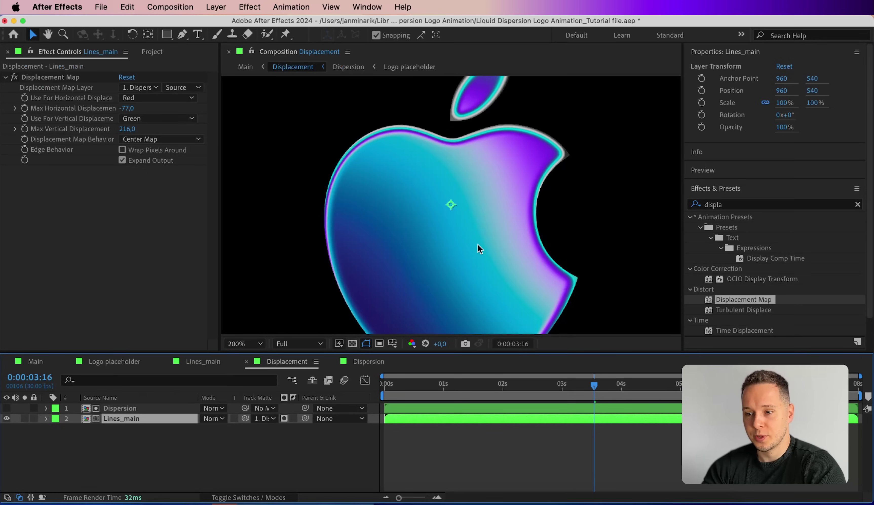
# Step: Increase Logo placeholder's Inner Glow size in the Dispersion composition and return to the Displacement composition
pyautogui.press(',')
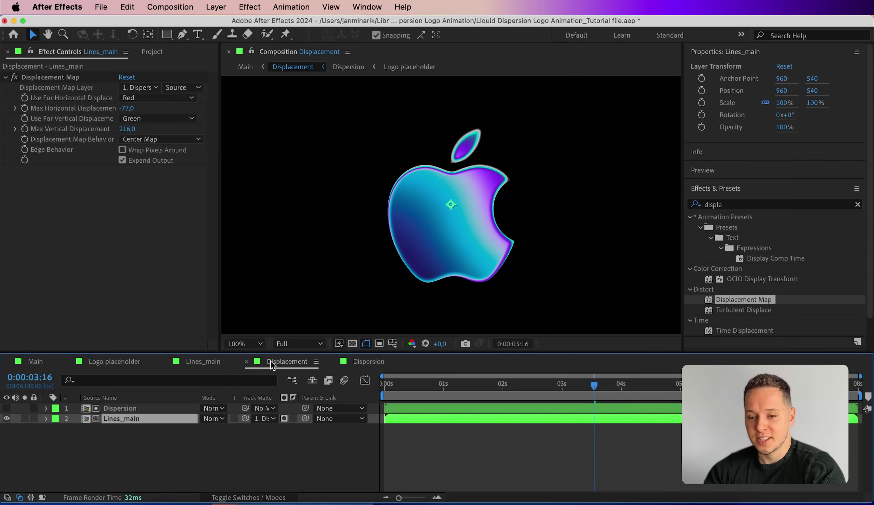
pyautogui.click(365, 363)
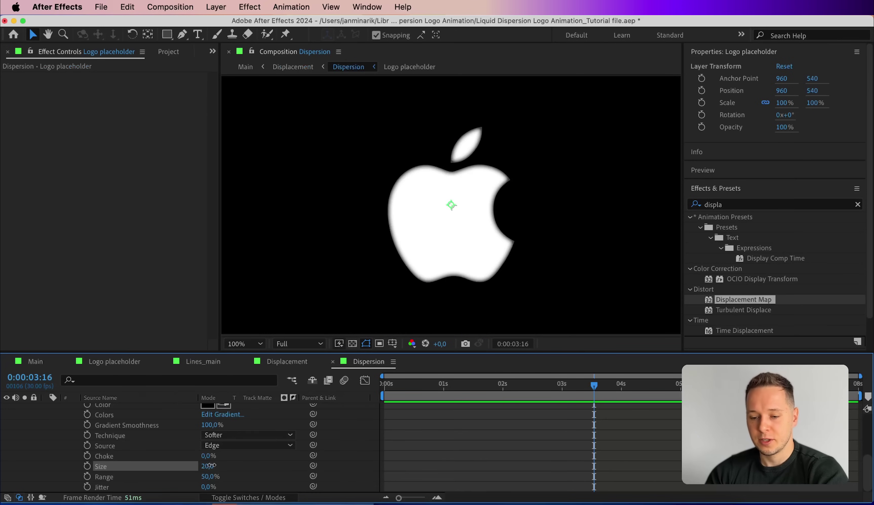
pyautogui.click(287, 361)
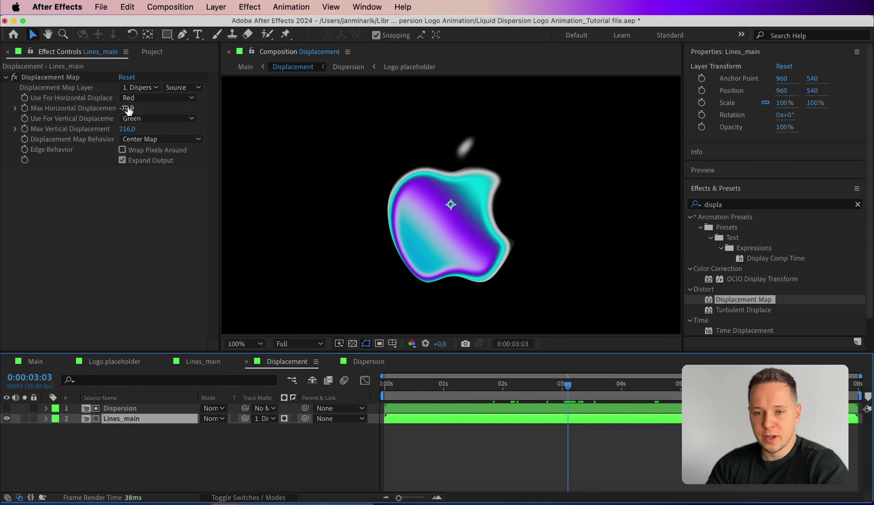
# Step: Set Lines_main's maximum horizontal displacement to -80 and maximum vertical displacement to 100 after trying 150, and preview the animation
pyautogui.click(129, 109)
pyautogui.write('-80')
pyautogui.press('Return')
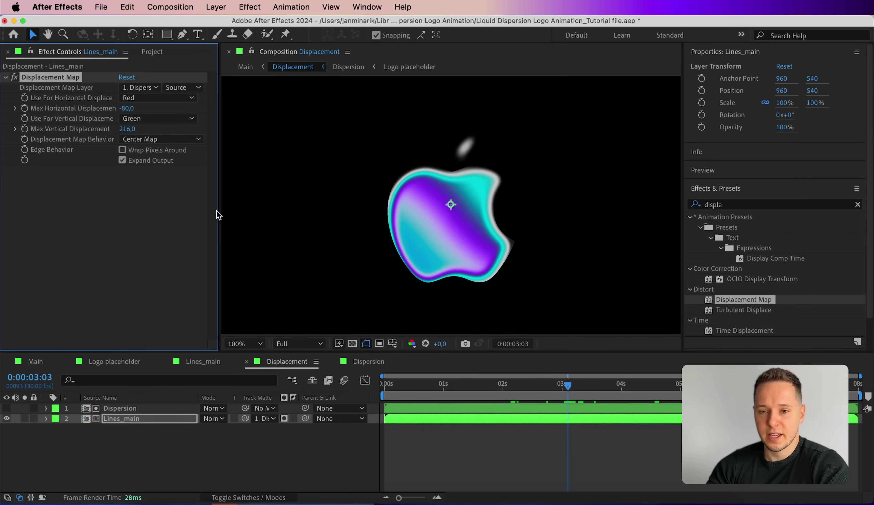
pyautogui.click(128, 130)
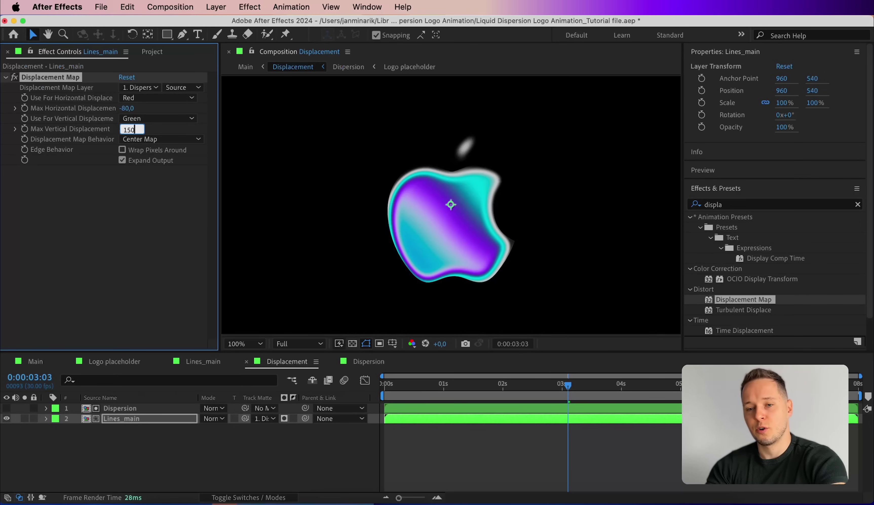
pyautogui.press('Return')
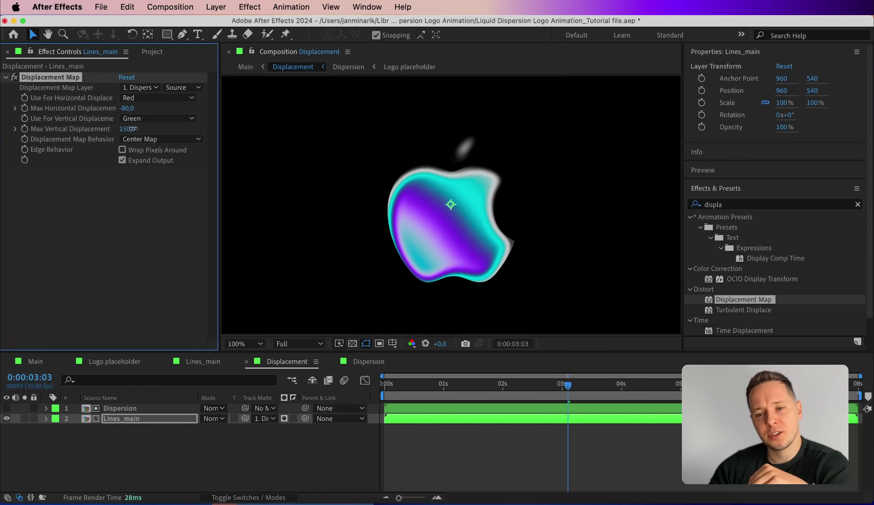
pyautogui.moveTo(132, 128); pyautogui.dragTo(194, 128)
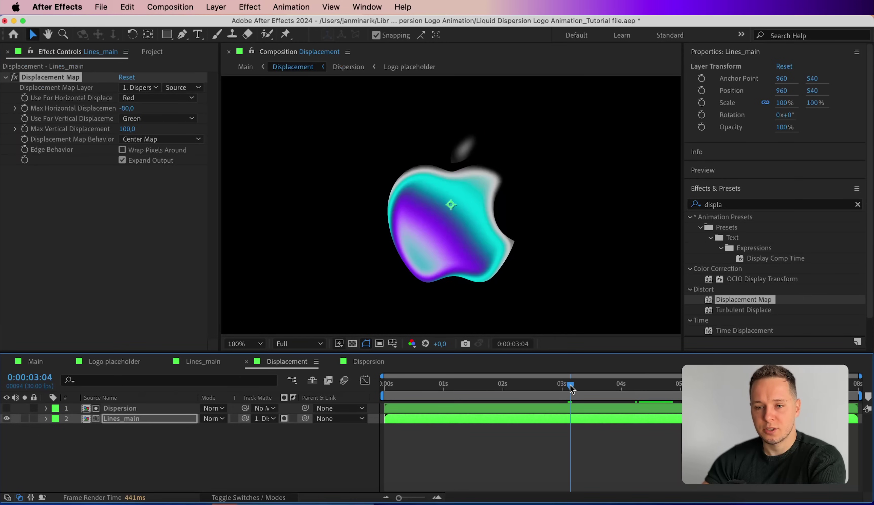
pyautogui.press('space')
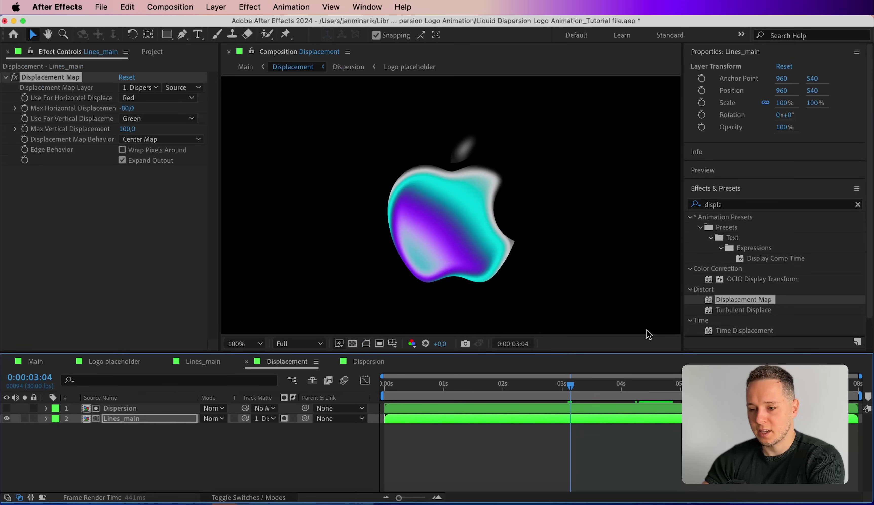
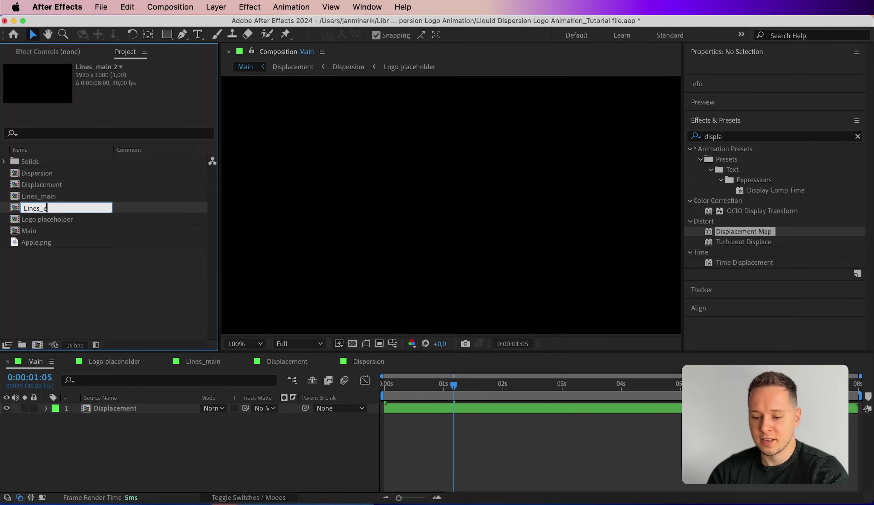
# Step: Rename the duplicated Lines_main composition as Lines_edges, add it above Displacement in Main, and check its lines around two seconds
pyautogui.write('Lines_edges')
pyautogui.press('Return')
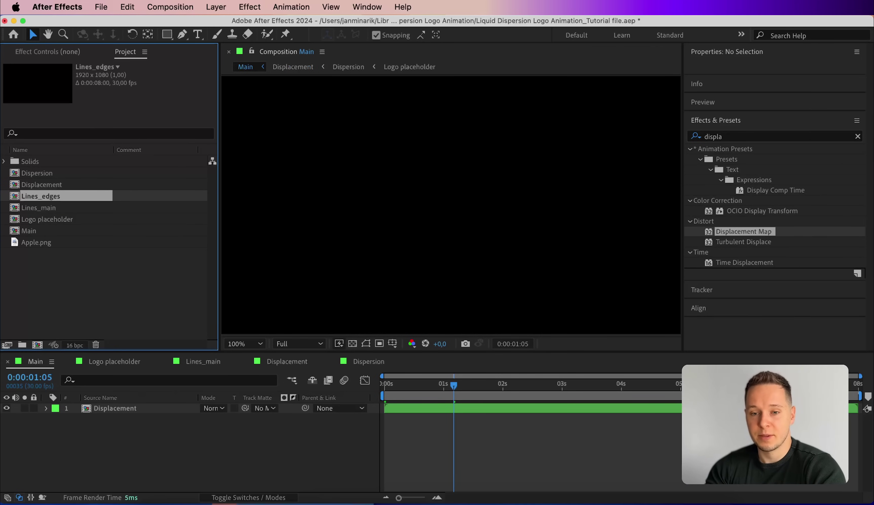
pyautogui.moveTo(45, 193); pyautogui.dragTo(104, 406)
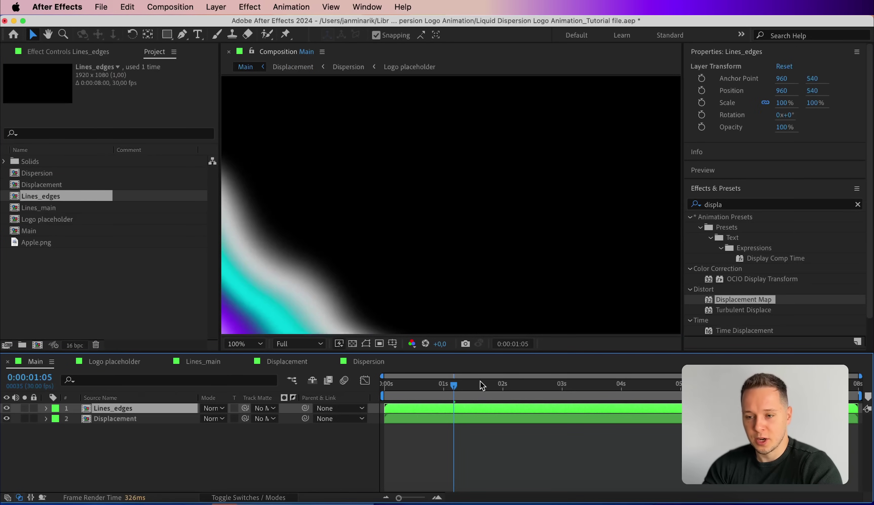
pyautogui.moveTo(473, 388); pyautogui.dragTo(511, 387)
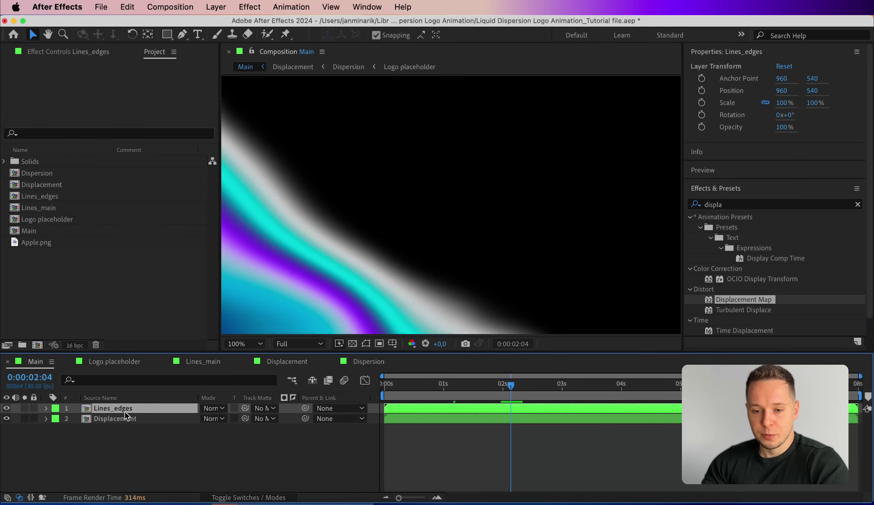
# Step: Pre-compose the Lines_edges layer into a new composition named Edges and open it
pyautogui.rightClick(119, 409)
pyautogui.click(160, 420)
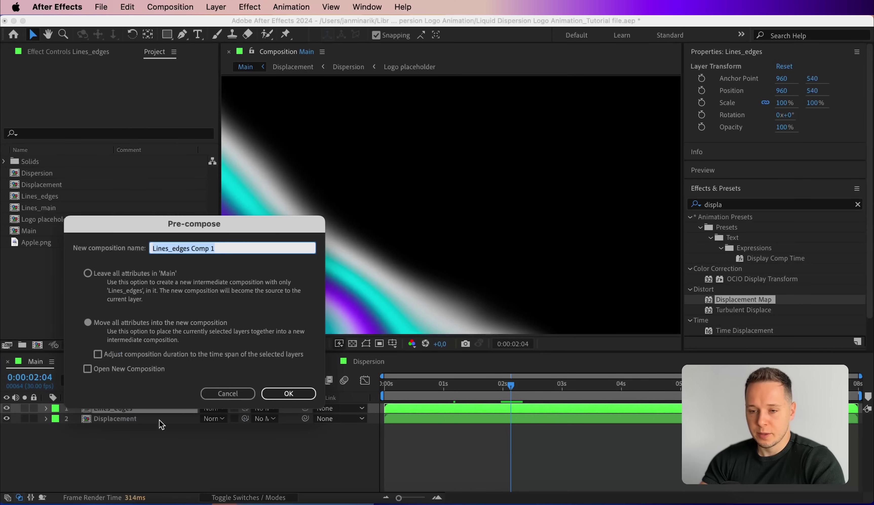
pyautogui.write('Edges')
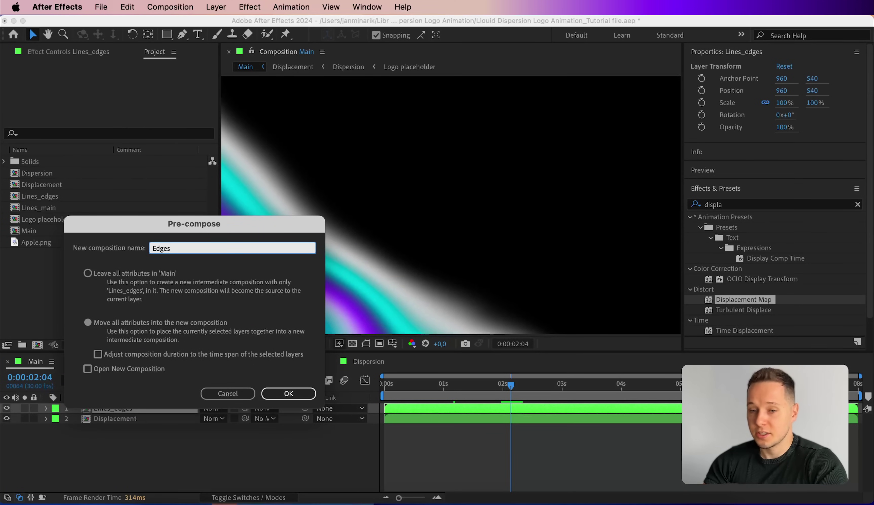
pyautogui.press('Return')
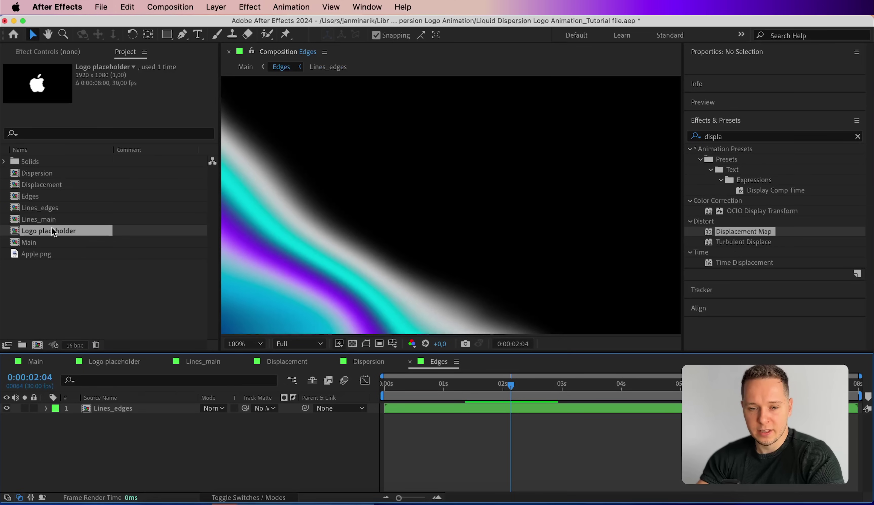
# Step: Add Logo placeholder above Lines_edges in Edges and use it as Lines_edges' inverted track matte
pyautogui.moveTo(54, 232); pyautogui.dragTo(116, 410)
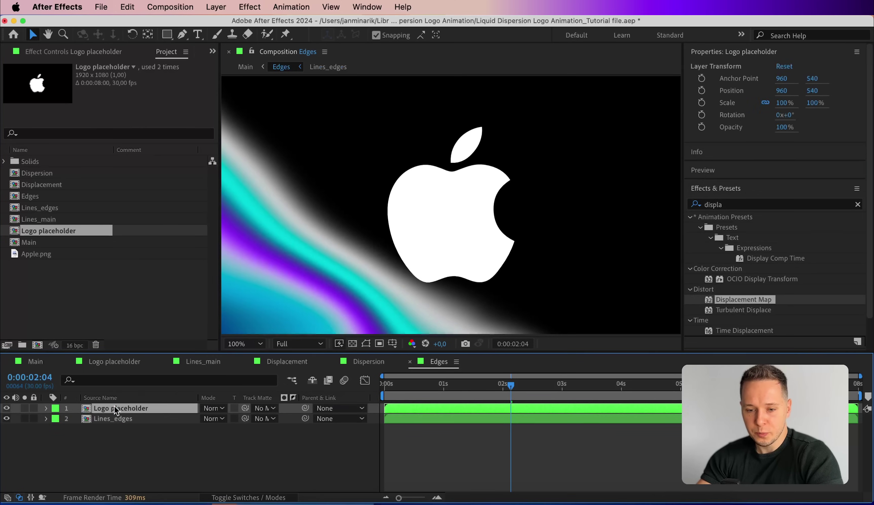
pyautogui.click(117, 420)
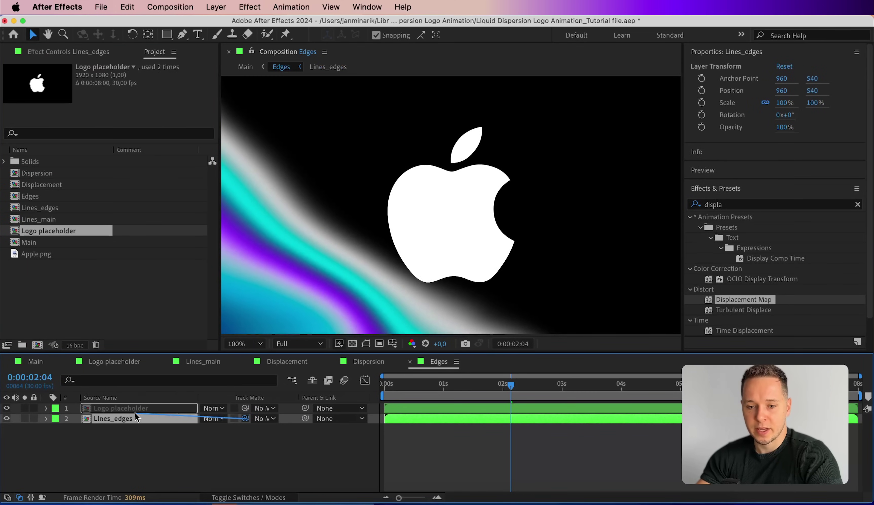
pyautogui.moveTo(245, 419); pyautogui.dragTo(121, 408)
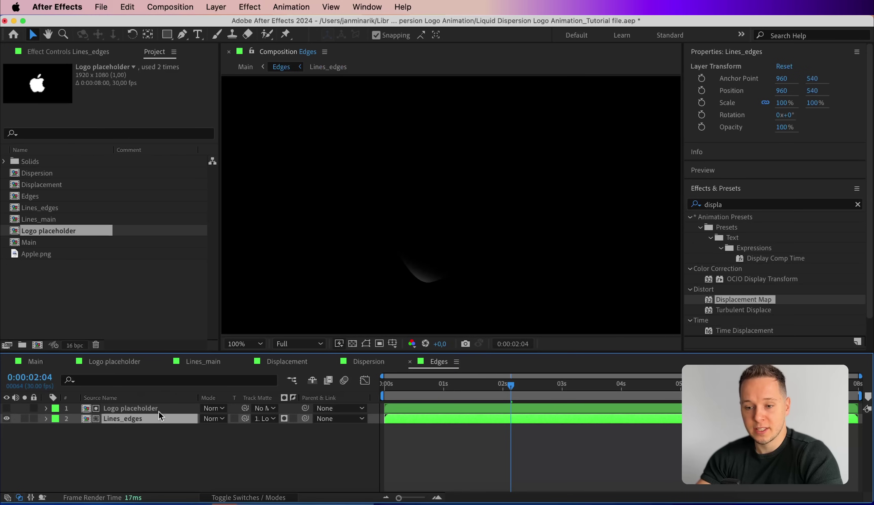
pyautogui.click(293, 418)
pyautogui.moveTo(503, 384); pyautogui.dragTo(600, 389)
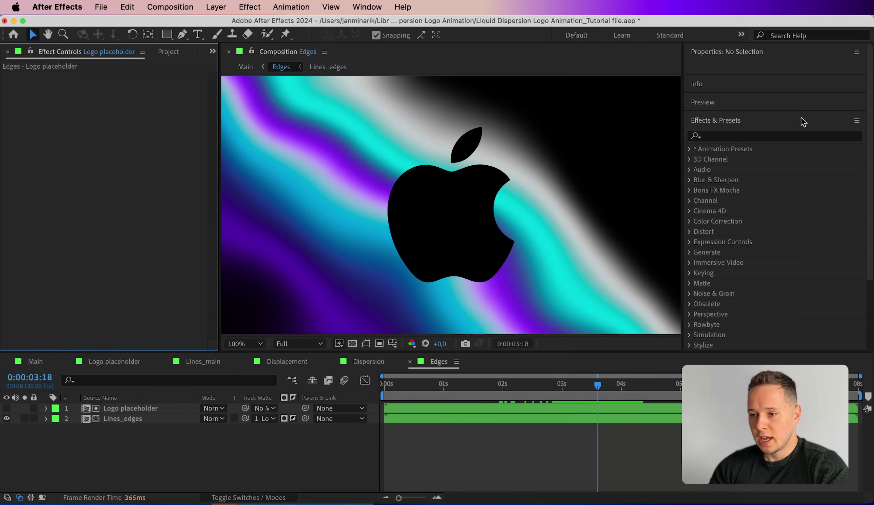
# Step: Find the CC Blobbylize effect and apply it to the Lines_edges layer
pyautogui.click(716, 137)
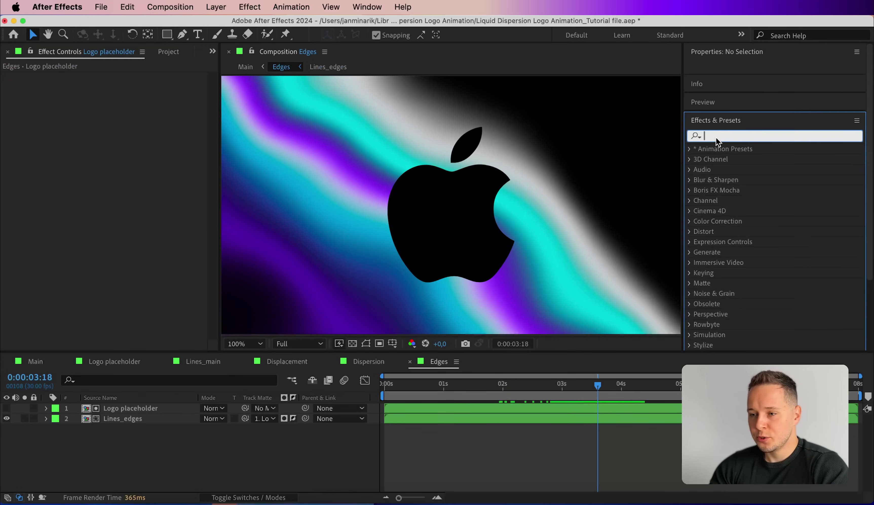
pyautogui.write('cc blo')
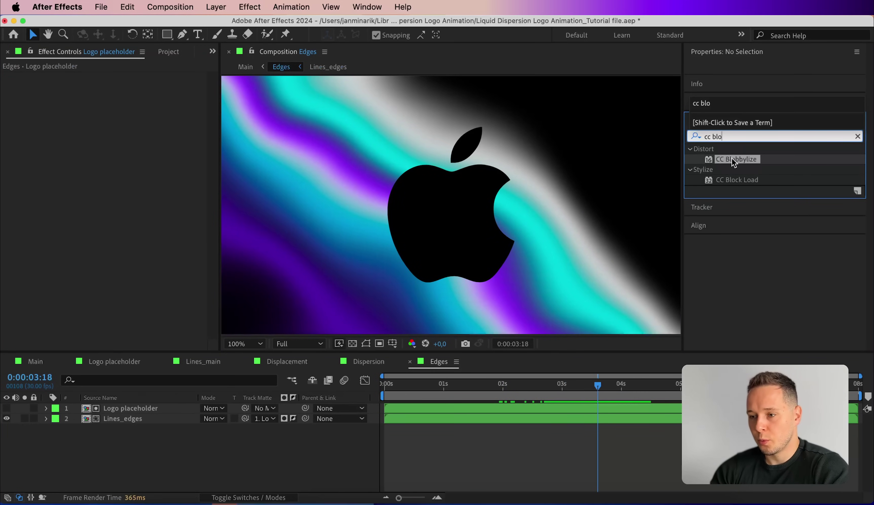
pyautogui.moveTo(748, 163); pyautogui.dragTo(144, 421)
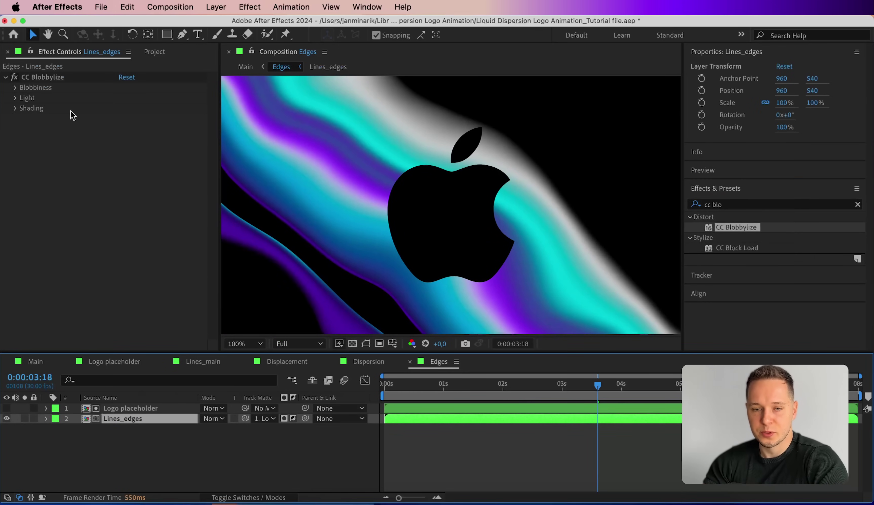
# Step: Set CC Blobbylize's Blob Layer to Logo placeholder and its Property to Alpha
pyautogui.click(28, 89)
pyautogui.click(16, 87)
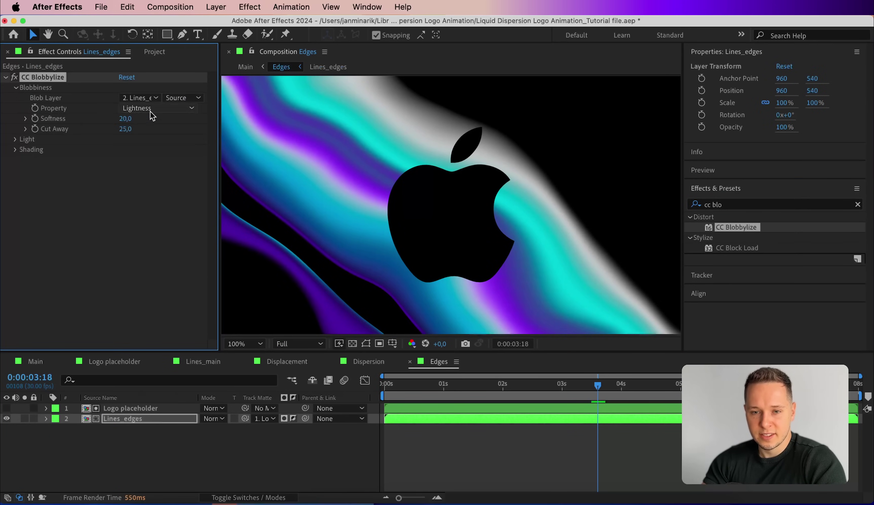
pyautogui.click(140, 97)
pyautogui.click(154, 135)
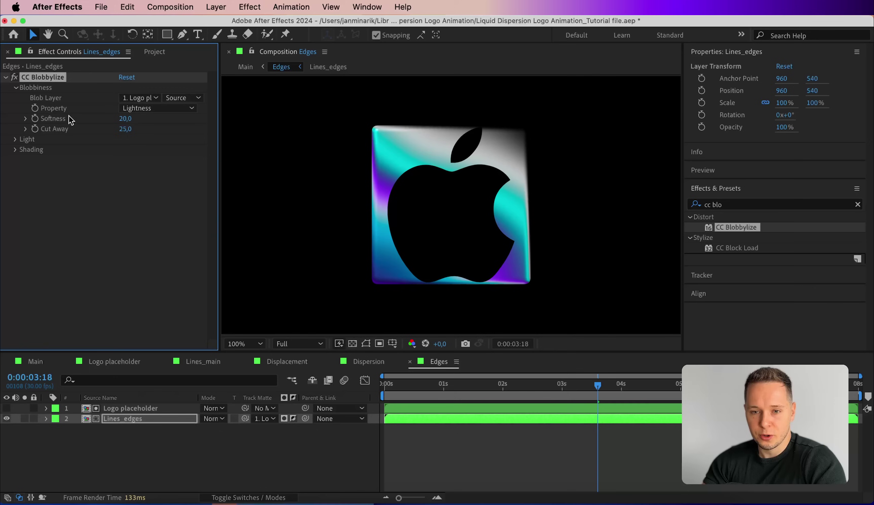
pyautogui.click(163, 109)
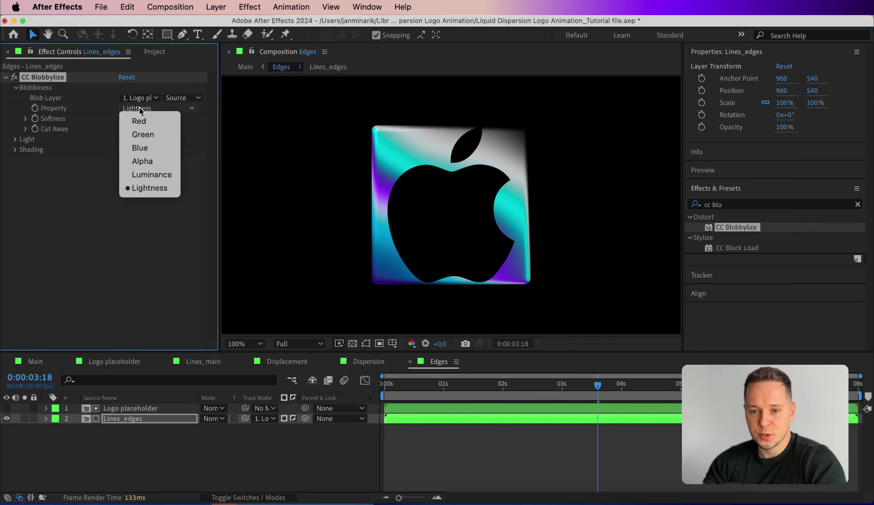
pyautogui.click(147, 163)
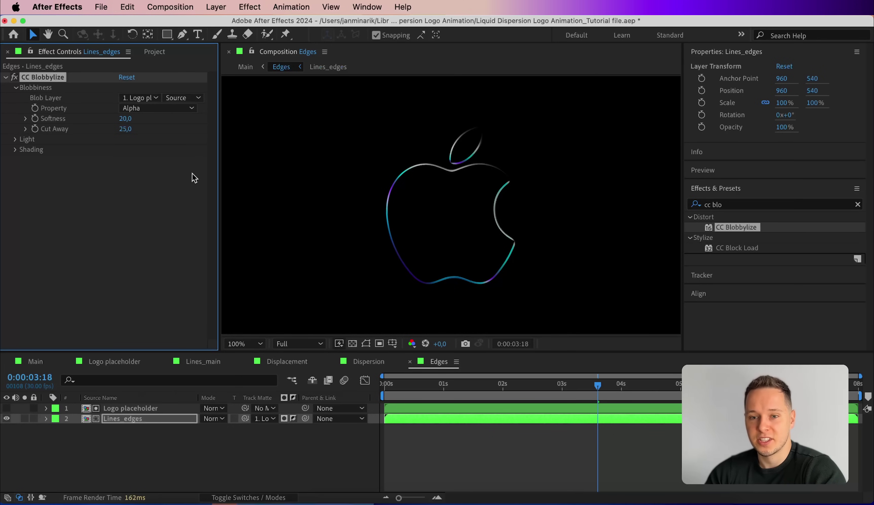
# Step: Try higher CC Blobbylize Softness values up to 53.5, inspect the logo outline at 200%, and undo the changes
pyautogui.moveTo(125, 118); pyautogui.dragTo(351, 111)
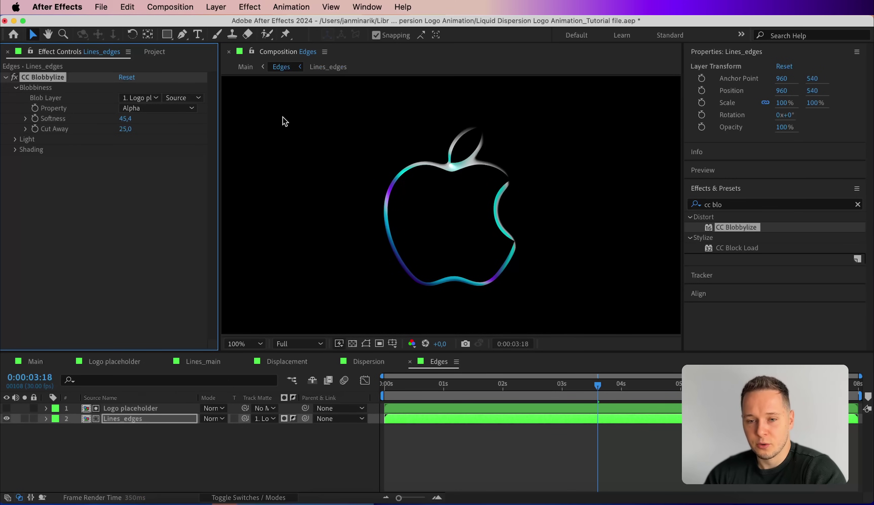
pyautogui.press('super+z')
pyautogui.press('.')
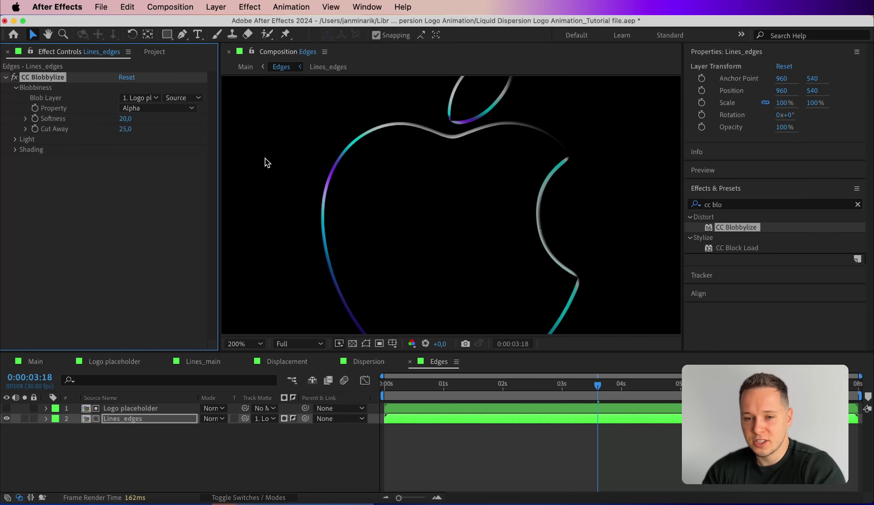
pyautogui.moveTo(126, 118); pyautogui.dragTo(229, 121)
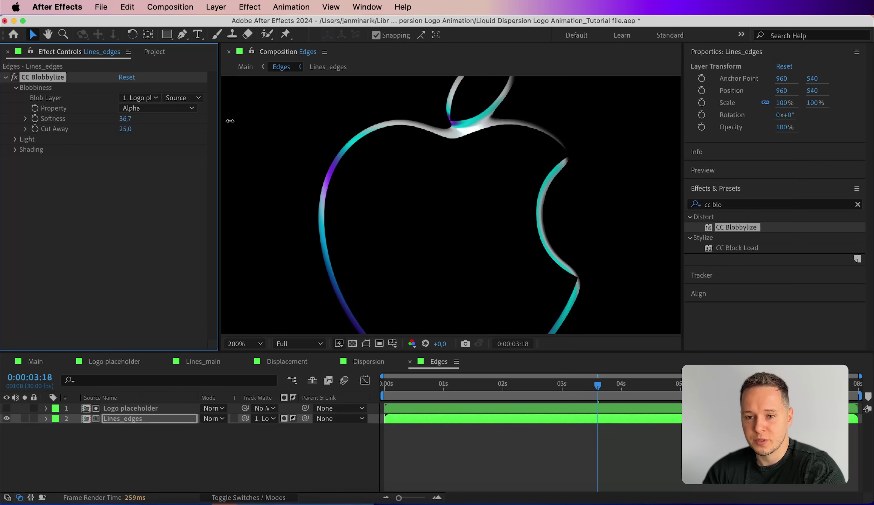
pyautogui.press(',')
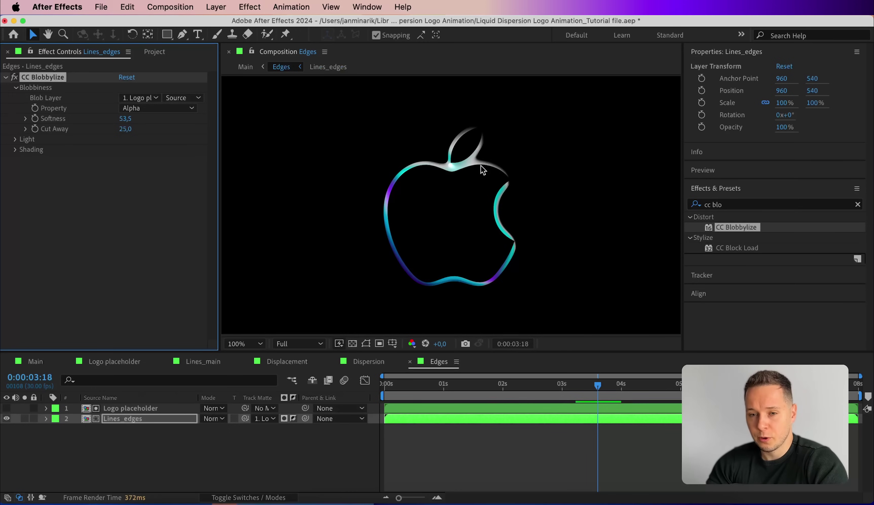
pyautogui.press('.')
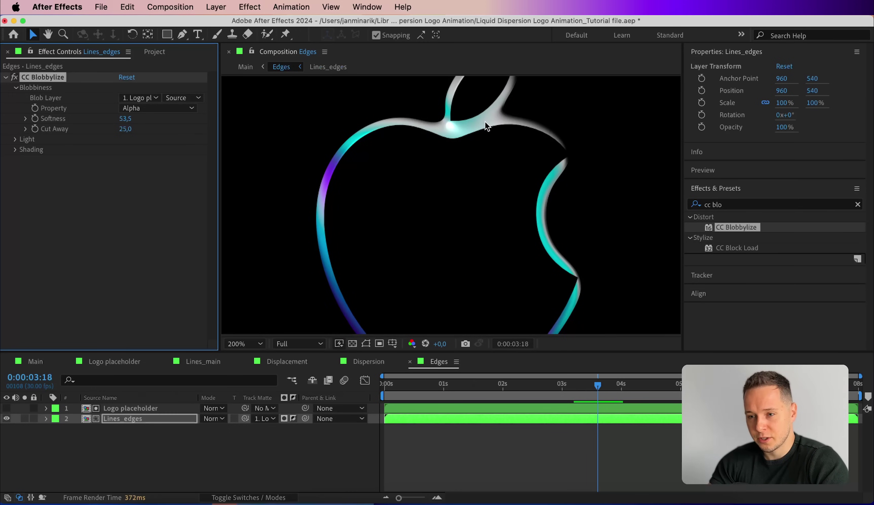
pyautogui.press('super+z')
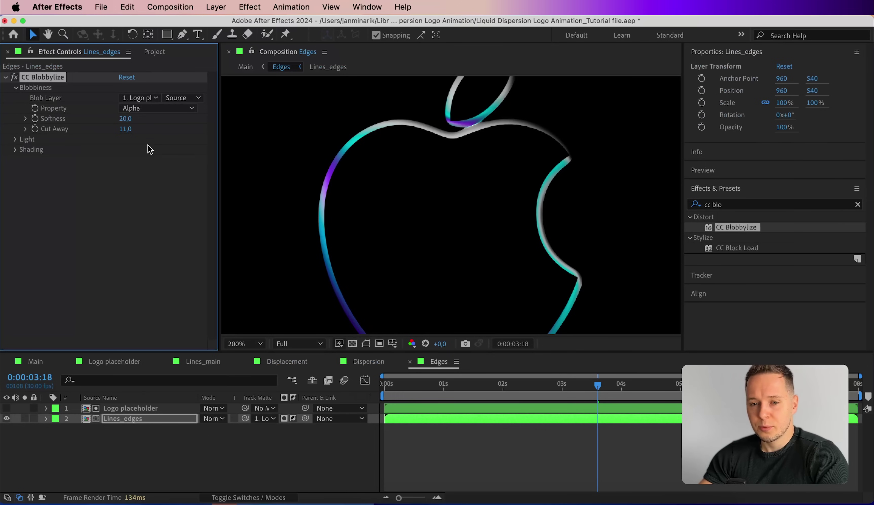
# Step: Set CC Blobbylize's Softness to 3 and Cut Away to 12 on Lines_edges
pyautogui.write('3')
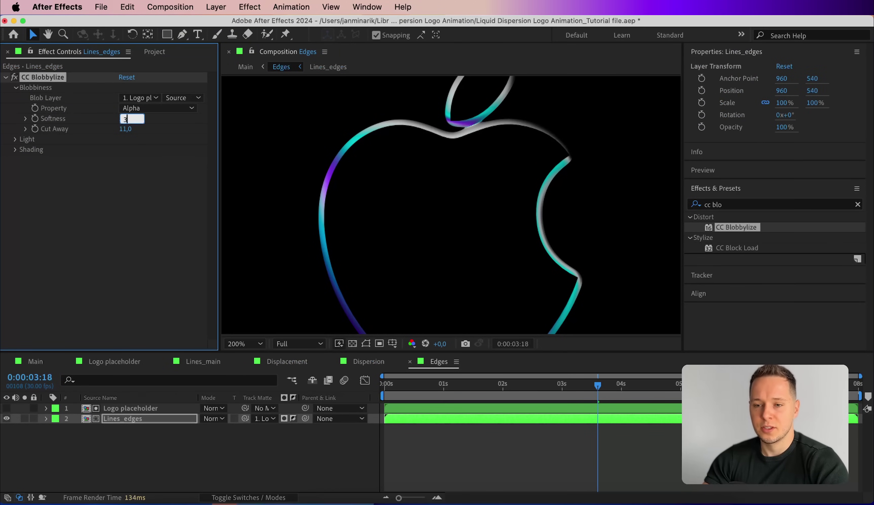
pyautogui.press('Return')
pyautogui.moveTo(127, 129)
pyautogui.mouseDown()
pyautogui.moveTo(106, 132)
pyautogui.moveTo(114, 132)
pyautogui.mouseUp()
pyautogui.click(123, 127)
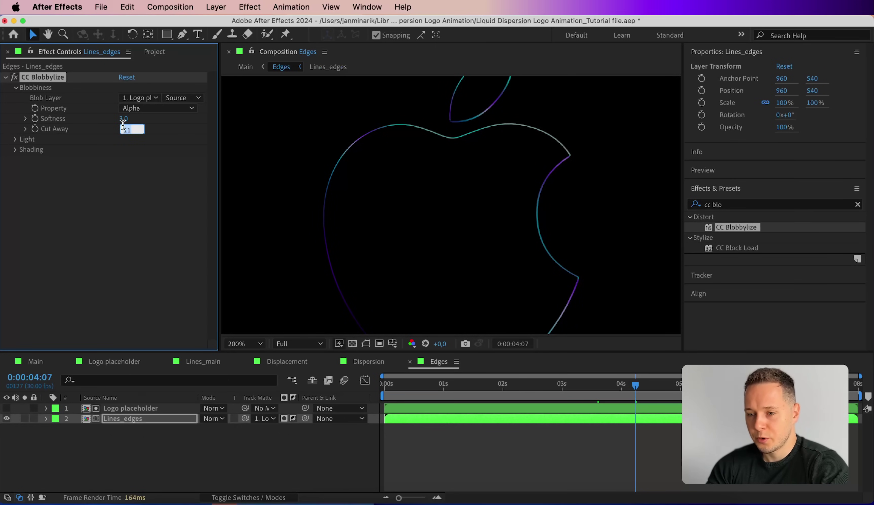
pyautogui.press('Return')
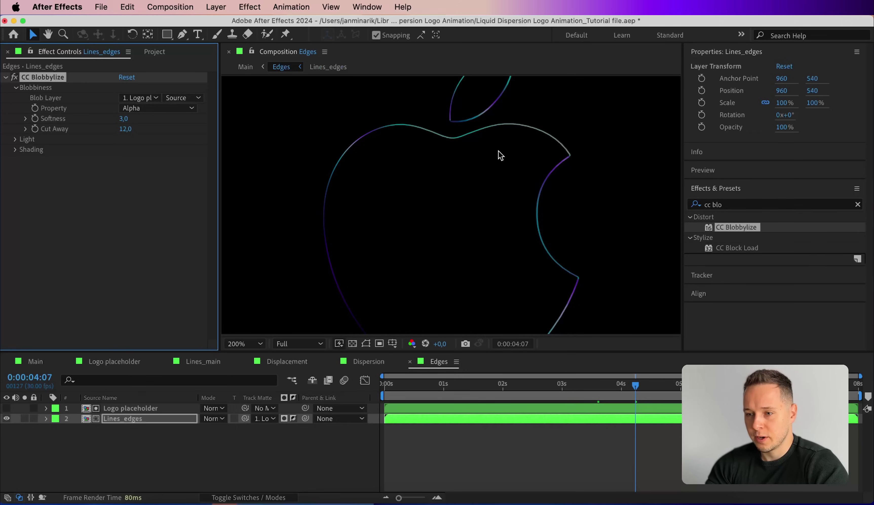
# Step: Add an Inner Shadow layer style to the Displacement layer in the Main composition
pyautogui.click(36, 362)
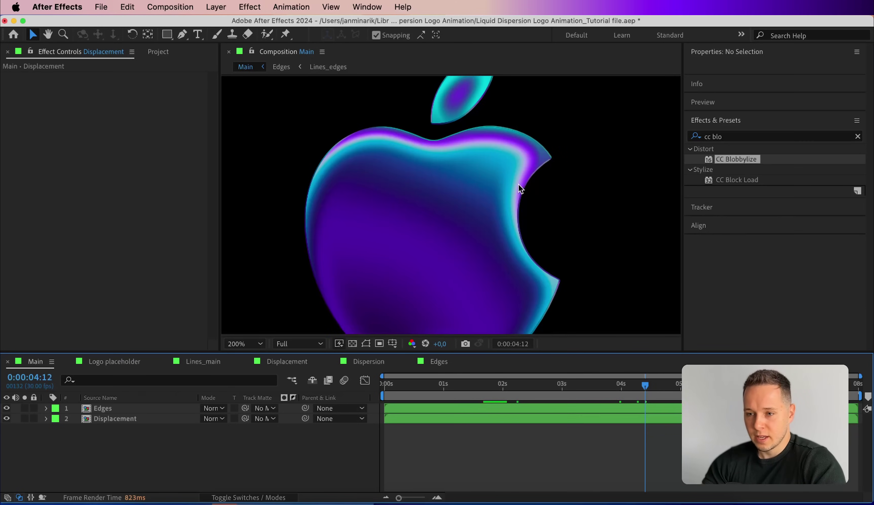
pyautogui.click(120, 420)
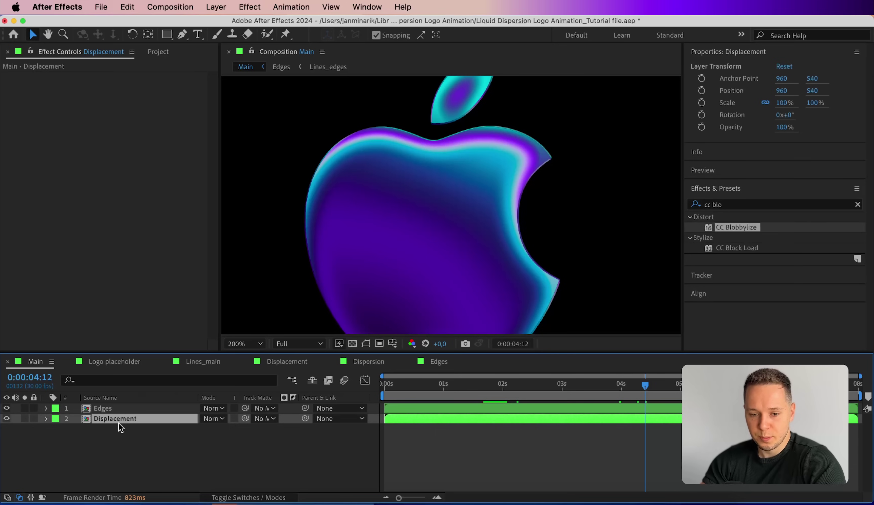
pyautogui.rightClick(106, 415)
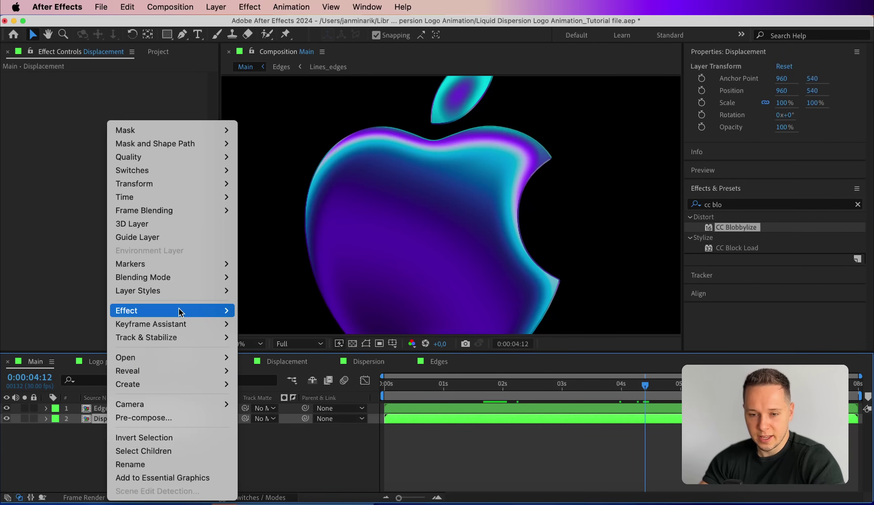
pyautogui.moveTo(176, 291)
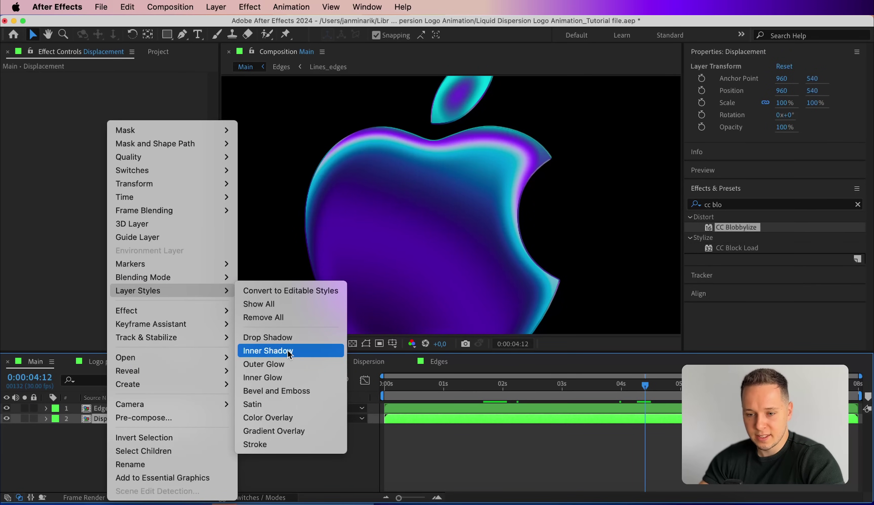
pyautogui.click(262, 350)
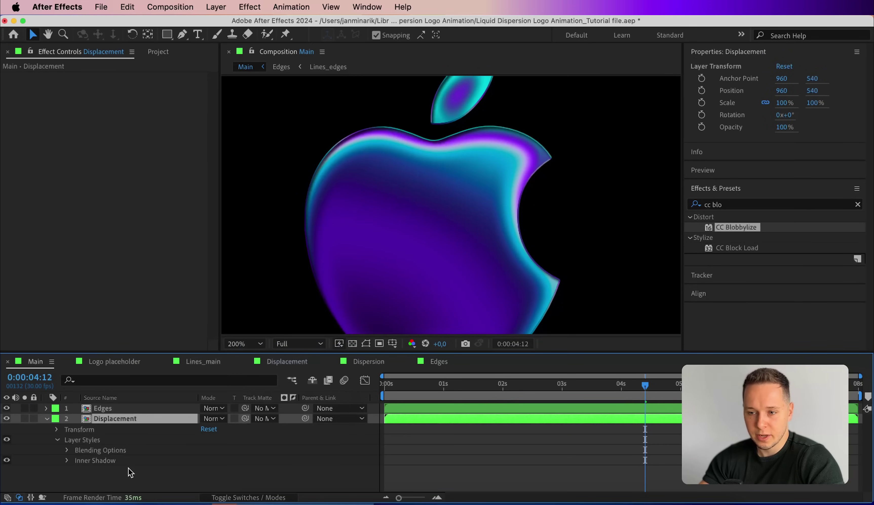
# Step: Set the Displacement layer's Inner Shadow size to 40 after trying a different shadow angle and undoing it
pyautogui.click(67, 460)
pyautogui.scroll(-1, 180, 454)
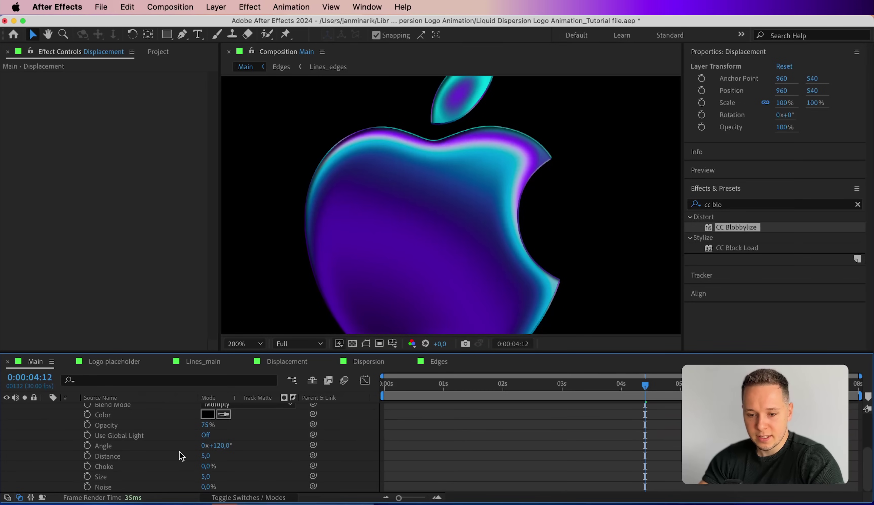
pyautogui.moveTo(205, 476)
pyautogui.mouseDown()
pyautogui.moveTo(228, 474)
pyautogui.moveTo(203, 472)
pyautogui.mouseUp()
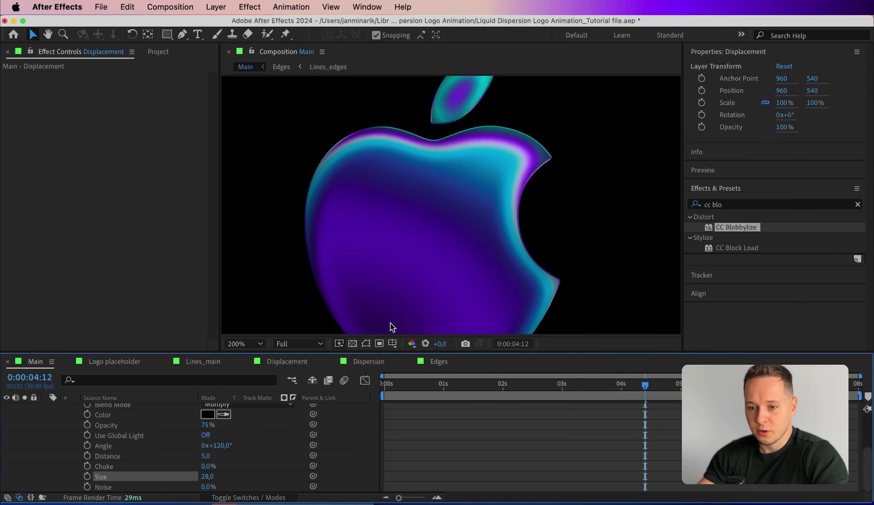
pyautogui.moveTo(215, 445); pyautogui.dragTo(274, 440)
pyautogui.hotkey('ctrl', 'z')
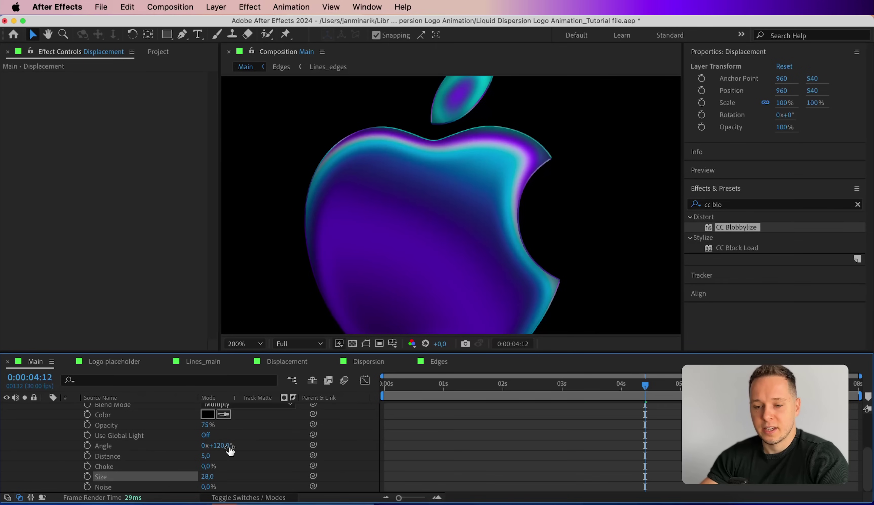
pyautogui.moveTo(208, 476); pyautogui.dragTo(216, 476)
pyautogui.click(206, 476)
pyautogui.press('Return')
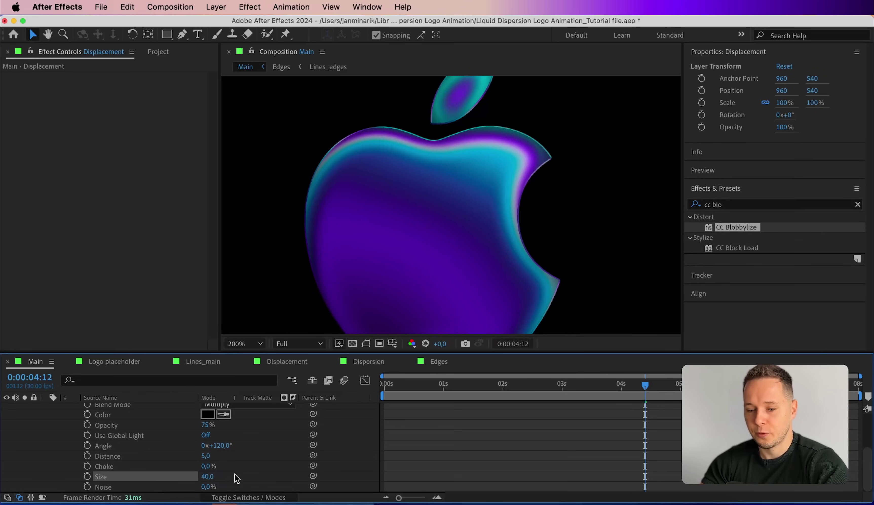
# Step: Collapse the Displacement layer's properties and add an adjustment layer named Glow above the other layers in Main
pyautogui.scroll(10, 263, 449)
pyautogui.click(46, 418)
pyautogui.click(113, 443)
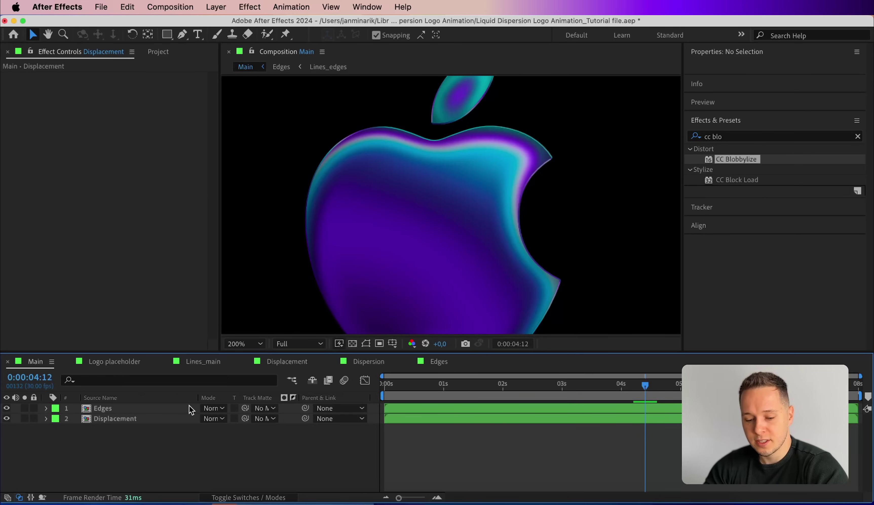
pyautogui.press('super+alt+y')
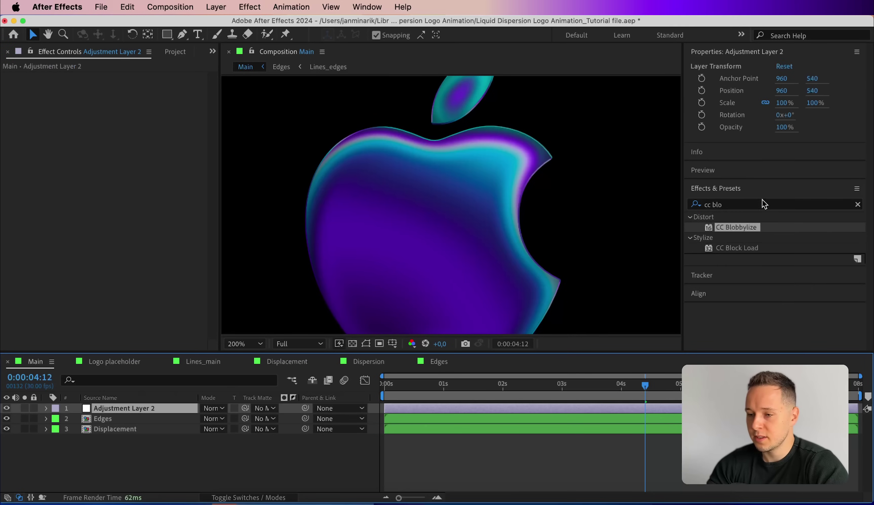
pyautogui.press('Return')
pyautogui.write('Glow')
pyautogui.press('Return')
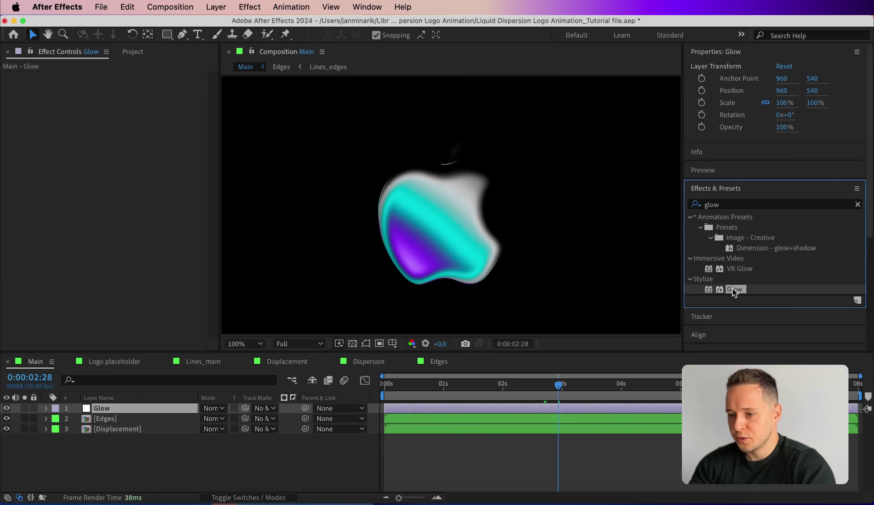
# Step: Apply the Glow effect to the Glow adjustment layer with Glow Radius 500 and Glow Intensity 3
pyautogui.doubleClick(733, 290)
pyautogui.click(129, 98)
pyautogui.press('Return')
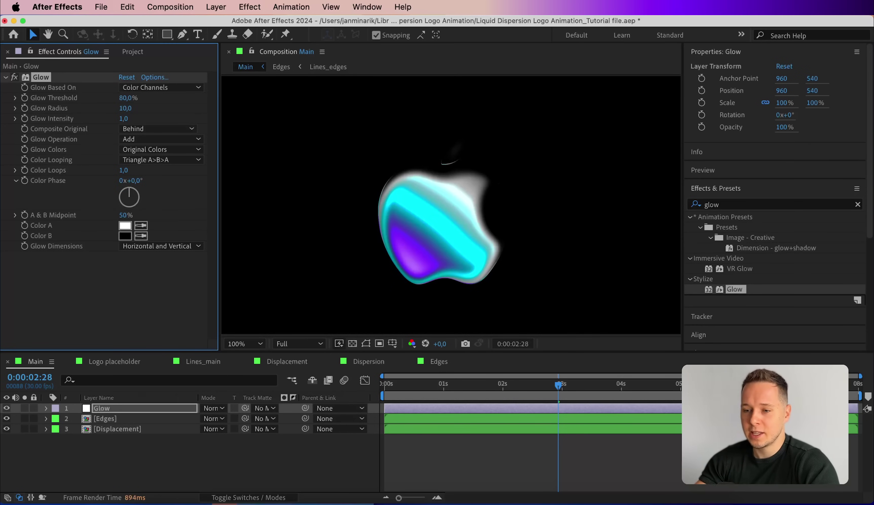
pyautogui.click(129, 108)
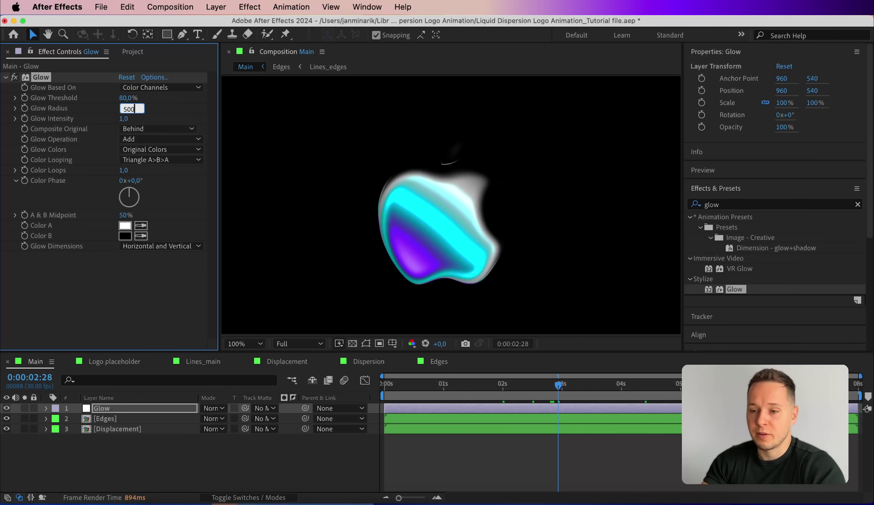
pyautogui.write('500')
pyautogui.press('Return')
pyautogui.click(125, 118)
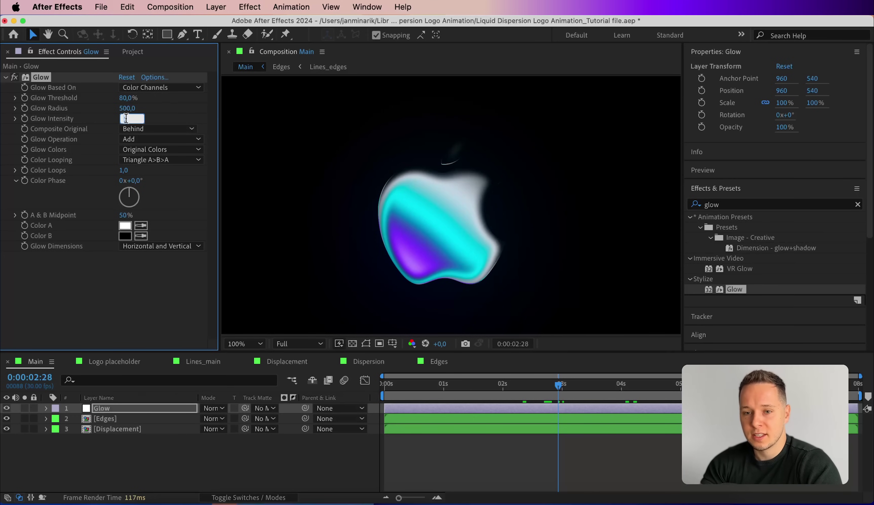
pyautogui.press('Return')
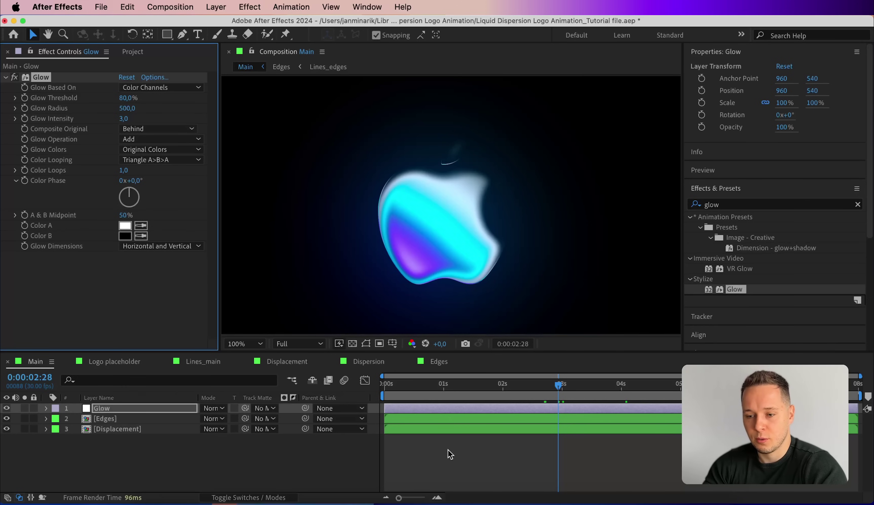
# Step: Add another adjustment layer with the Noise effect, color noise turned off, and Amount of Noise set to 8%
pyautogui.click(448, 463)
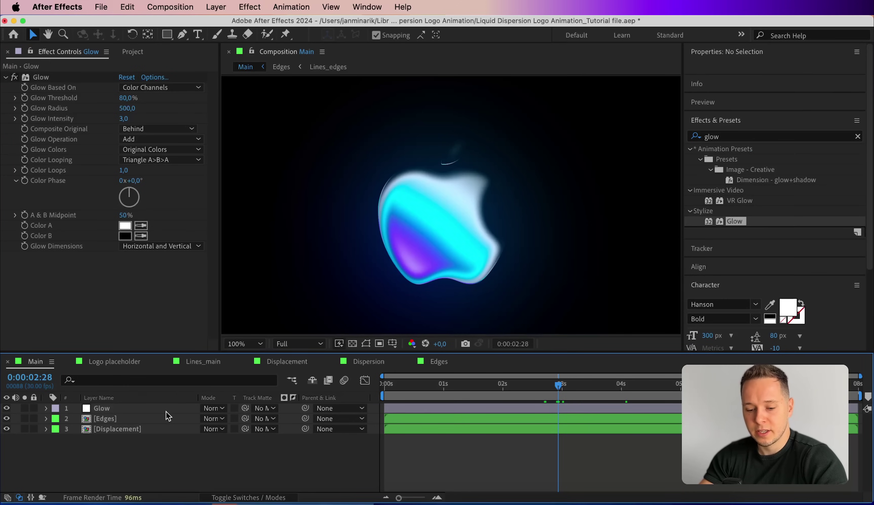
pyautogui.press('super+alt+y')
pyautogui.click(728, 205)
pyautogui.write('n')
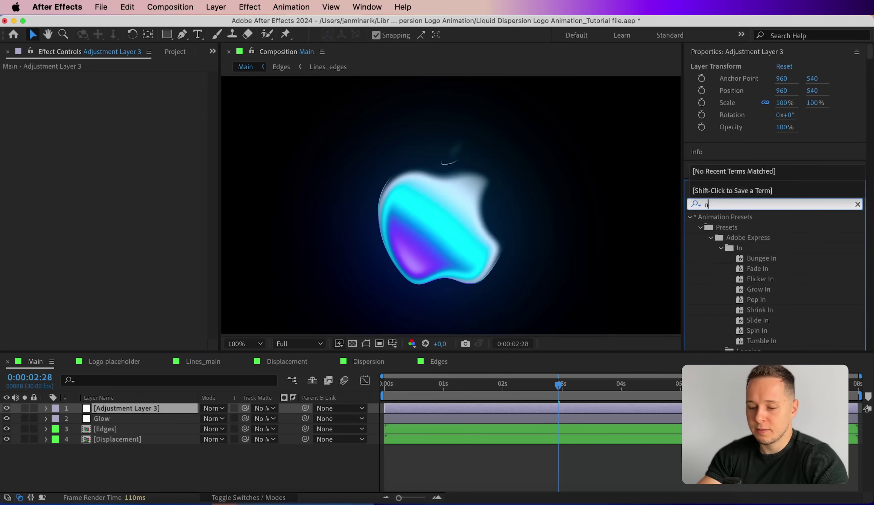
pyautogui.write('oise')
pyautogui.doubleClick(735, 270)
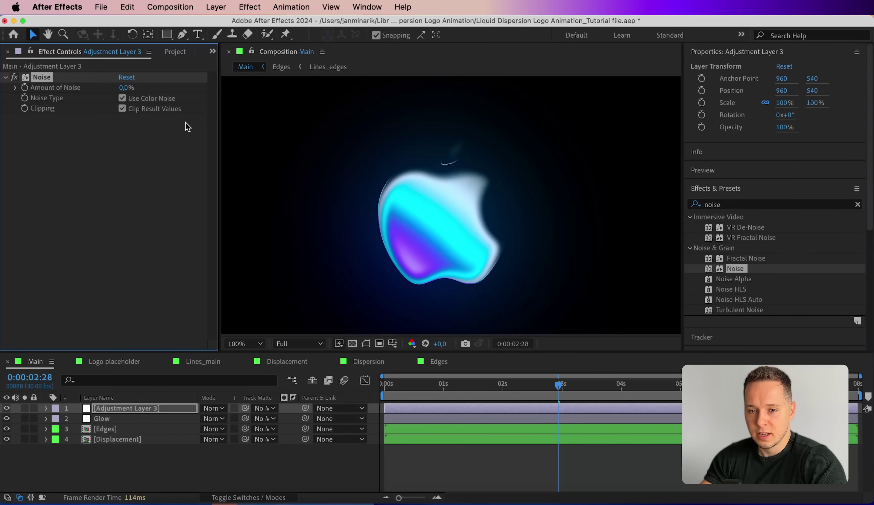
pyautogui.click(134, 99)
pyautogui.click(125, 87)
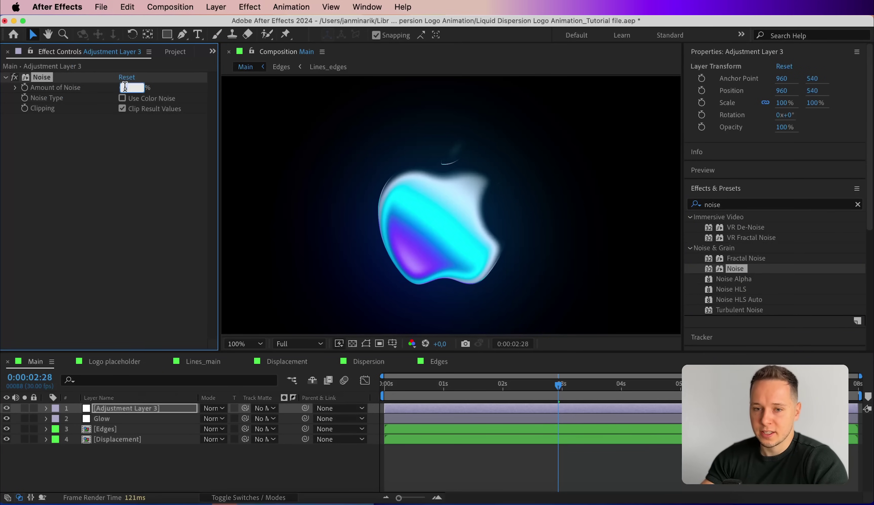
pyautogui.write('8')
pyautogui.press('Return')
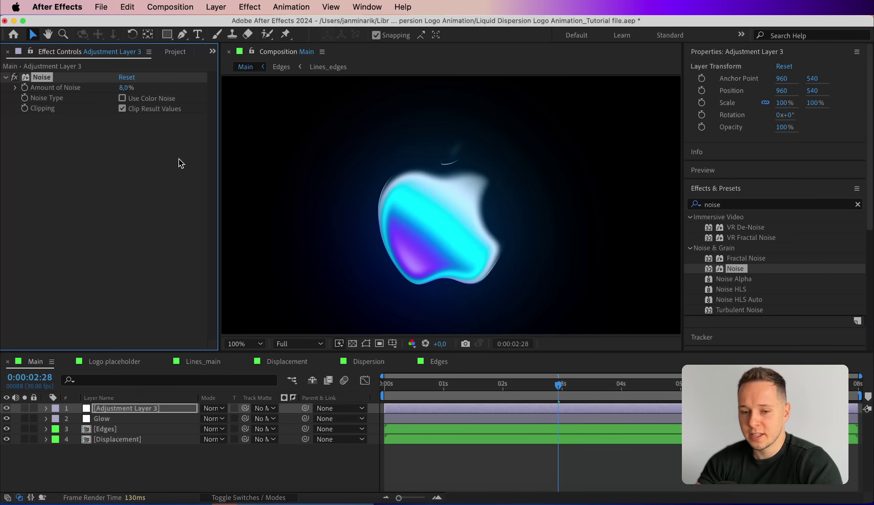
# Step: Rename the new adjustment layer as Noise
pyautogui.click(98, 406)
pyautogui.press('Return')
pyautogui.write('Noise')
pyautogui.press('Return')
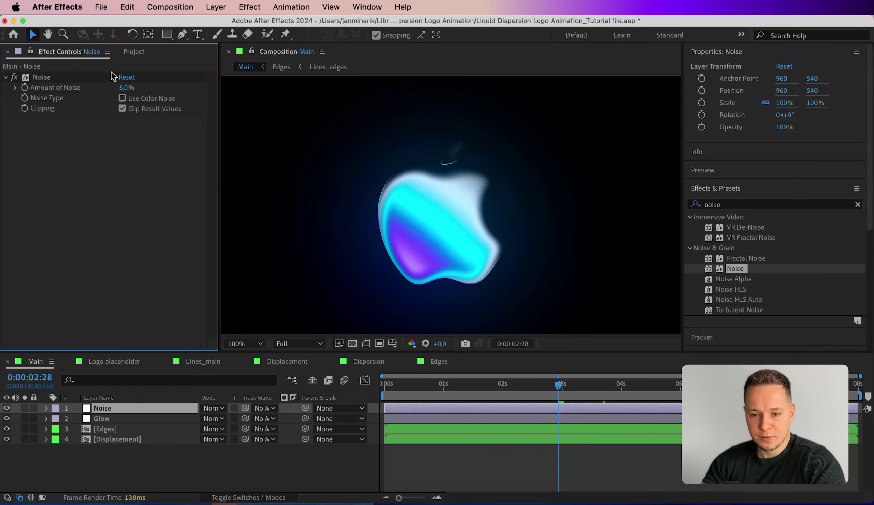
# Step: Place Black Solid 1 beneath all layers in Main as the background and preview the animation
pyautogui.click(133, 52)
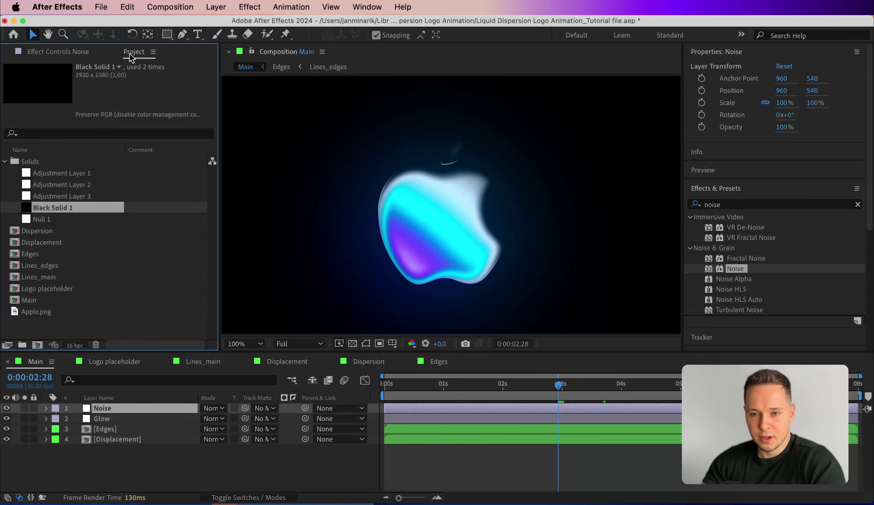
pyautogui.click(35, 163)
pyautogui.moveTo(49, 208); pyautogui.dragTo(128, 470)
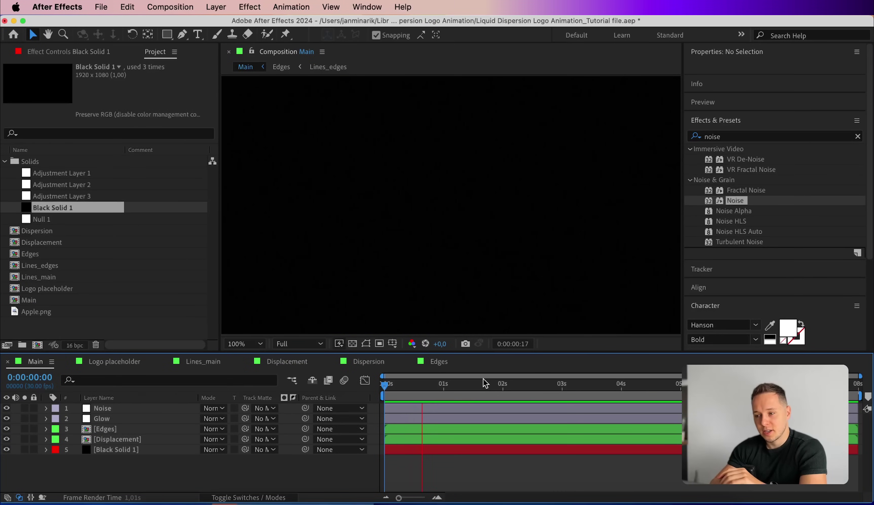
pyautogui.moveTo(485, 383); pyautogui.dragTo(592, 388)
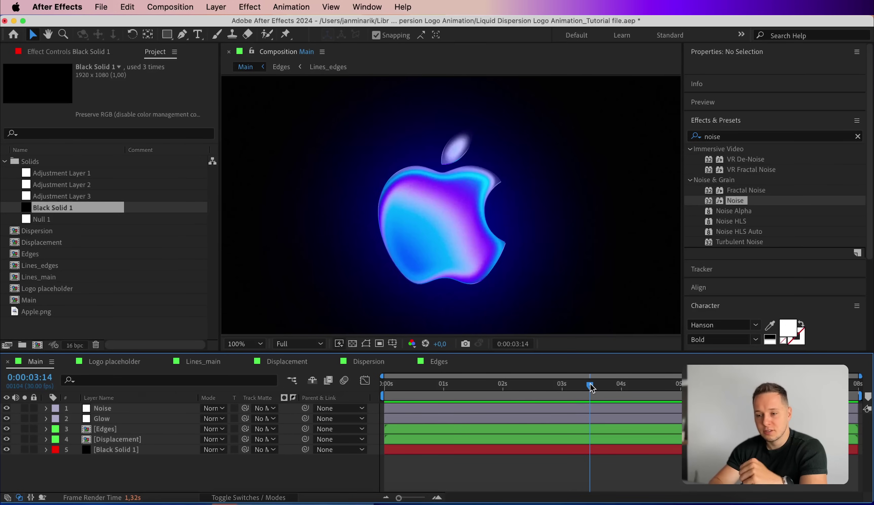
# Step: In Logo placeholder, hide Apple.png, bring in Nike-Logo.png instead, and scale it to about 22.1%
pyautogui.click(129, 361)
pyautogui.click(5, 419)
pyautogui.scroll(-1, 497, 157)
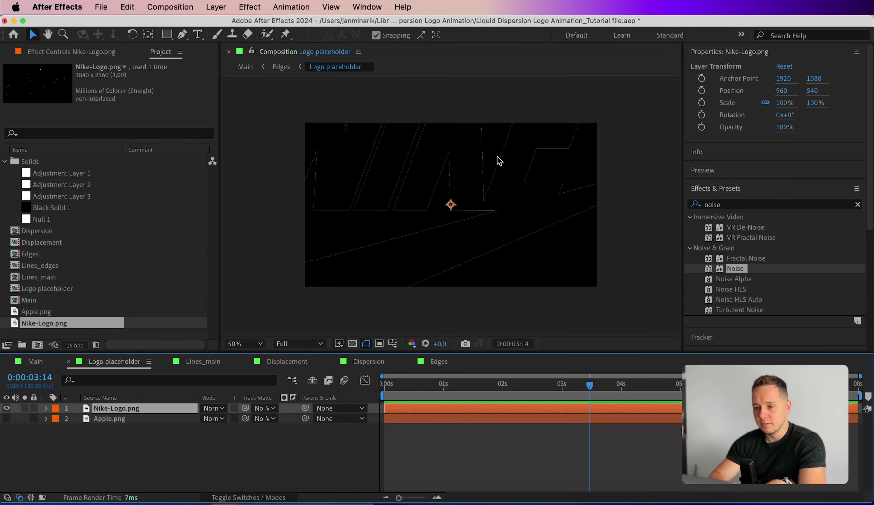
pyautogui.scroll(-2, 657, 195)
pyautogui.moveTo(600, 209); pyautogui.dragTo(483, 220)
pyautogui.press('.')
pyautogui.press('.')
pyautogui.press('.')
pyautogui.press('.')
# Step: Copy the white Fill effect from Apple.png to Nike-Logo.png and preview the new logo in Main
pyautogui.click(169, 422)
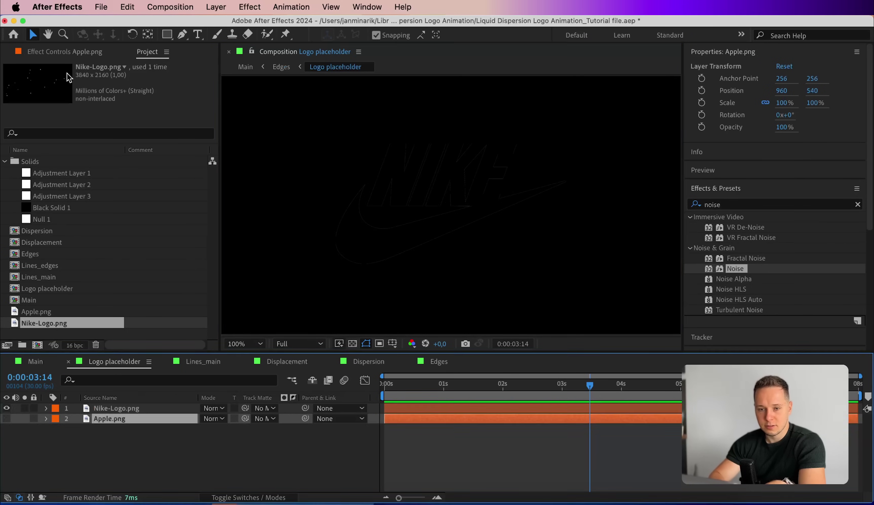
pyautogui.click(64, 52)
pyautogui.click(39, 77)
pyautogui.click(106, 408)
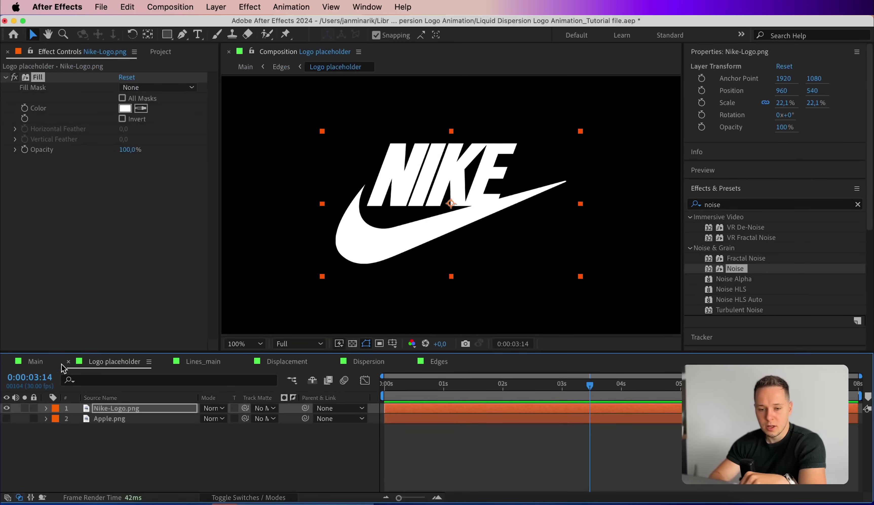
pyautogui.click(35, 361)
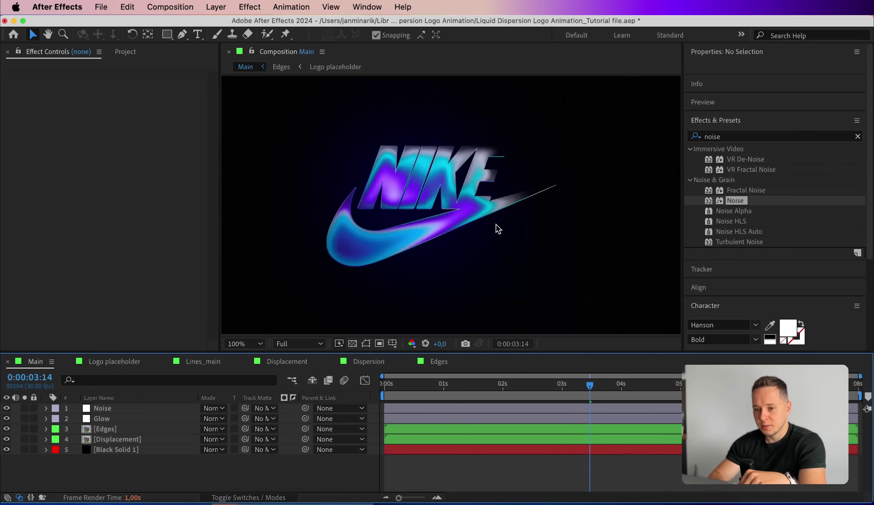
pyautogui.moveTo(606, 391); pyautogui.dragTo(525, 389)
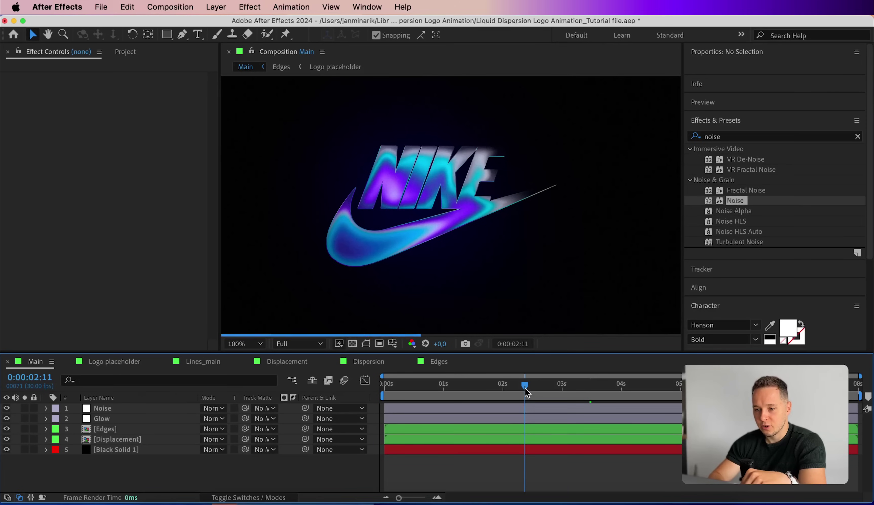
# Step: In Lines_main, set the stroke color of all Aqua-labelled shape layers to lime green A5FF00
pyautogui.click(202, 362)
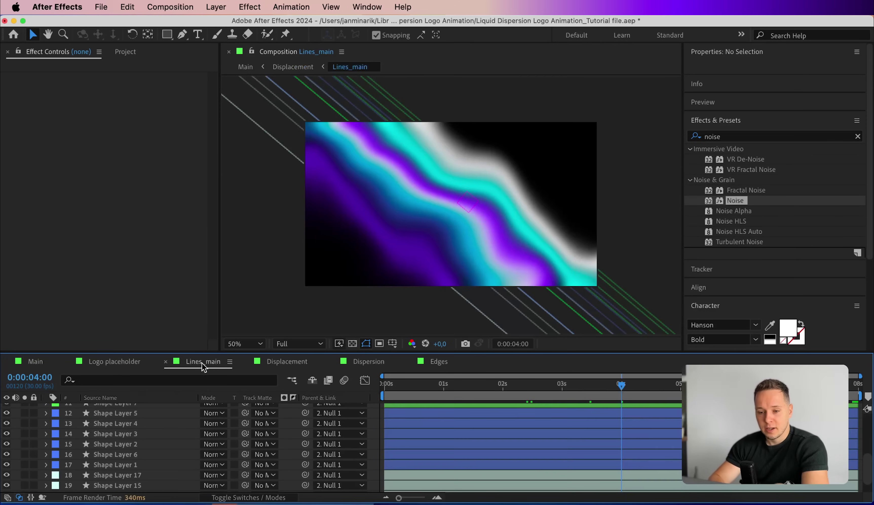
pyautogui.scroll(4, 133, 425)
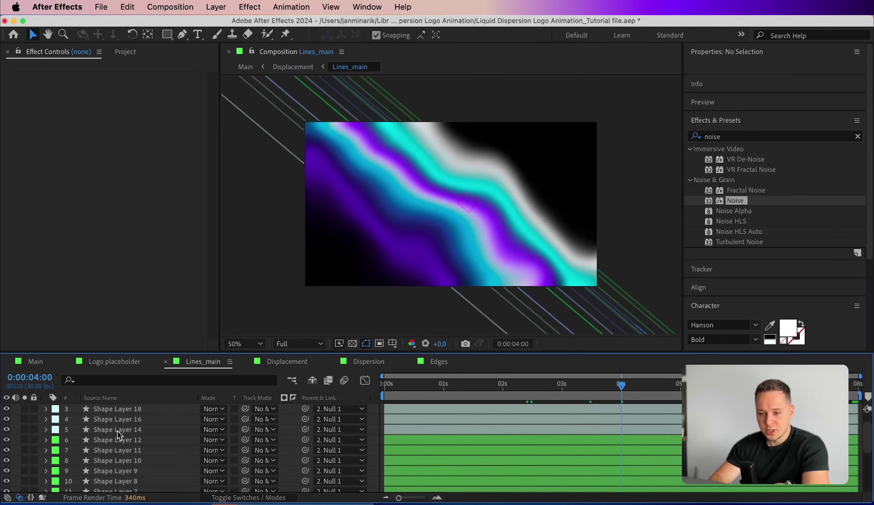
pyautogui.scroll(1, 118, 431)
pyautogui.click(191, 420)
pyautogui.click(57, 421)
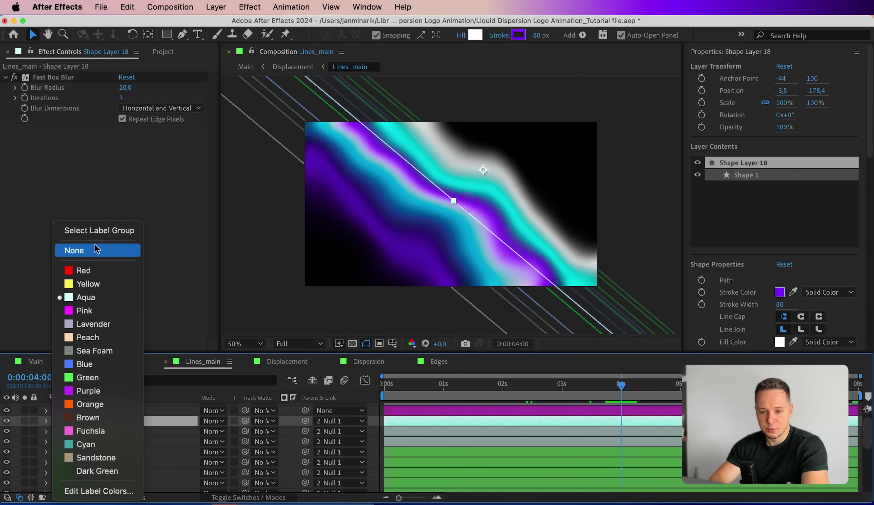
pyautogui.click(94, 230)
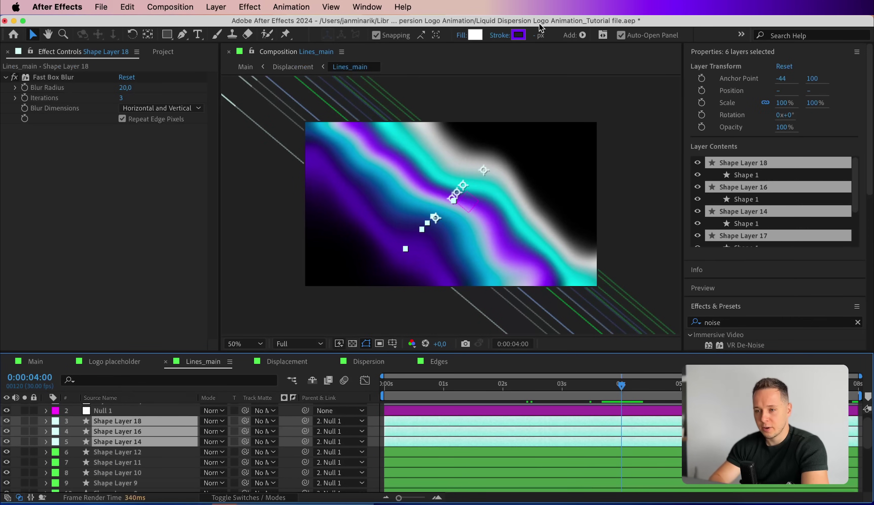
pyautogui.click(518, 33)
pyautogui.click(104, 206)
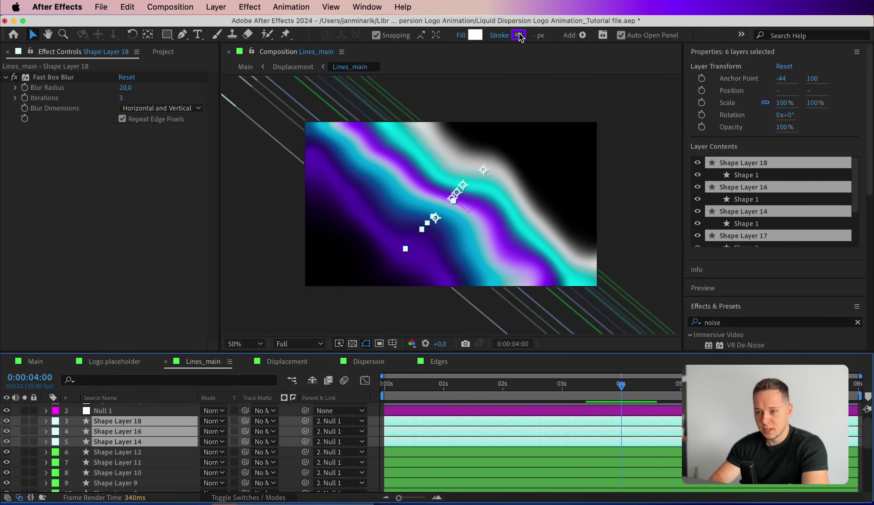
pyautogui.click(519, 34)
pyautogui.moveTo(61, 204)
pyautogui.mouseDown()
pyautogui.moveTo(52, 179)
pyautogui.moveTo(61, 174)
pyautogui.mouseUp()
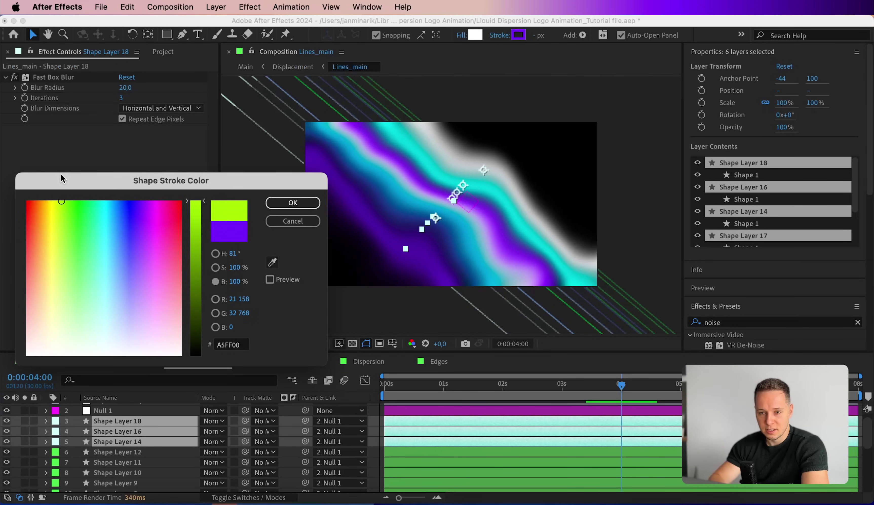
pyautogui.press('Return')
pyautogui.click(136, 432)
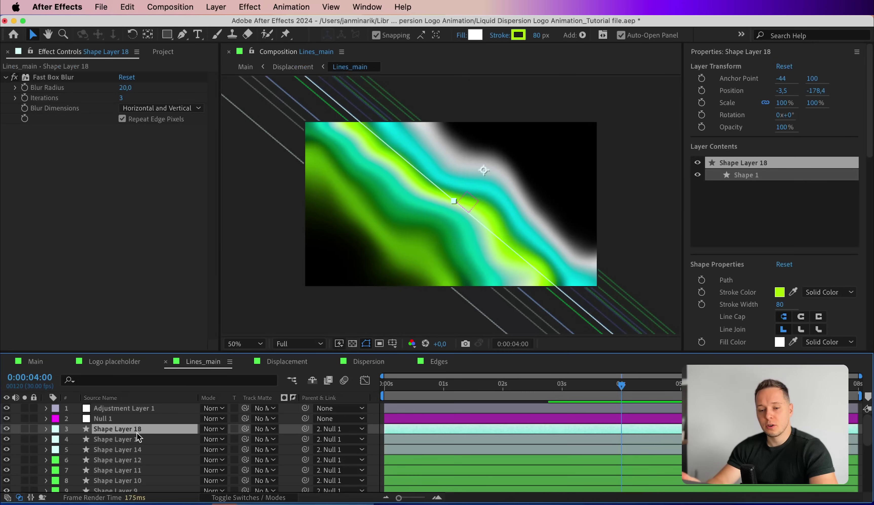
# Step: Add an eased Position keyframe to Null 1 at 4 seconds, delete its final Position keyframe, and preview the motion
pyautogui.click(107, 418)
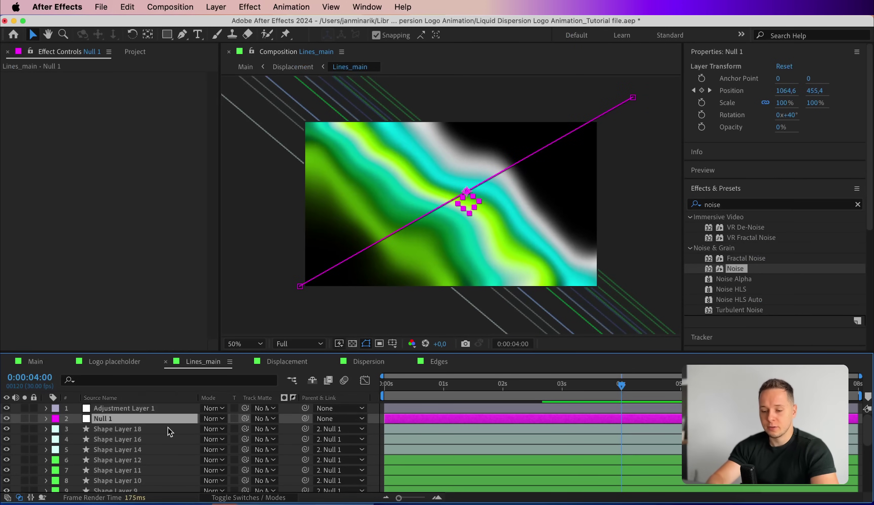
pyautogui.press('p')
pyautogui.moveTo(621, 391); pyautogui.dragTo(620, 387)
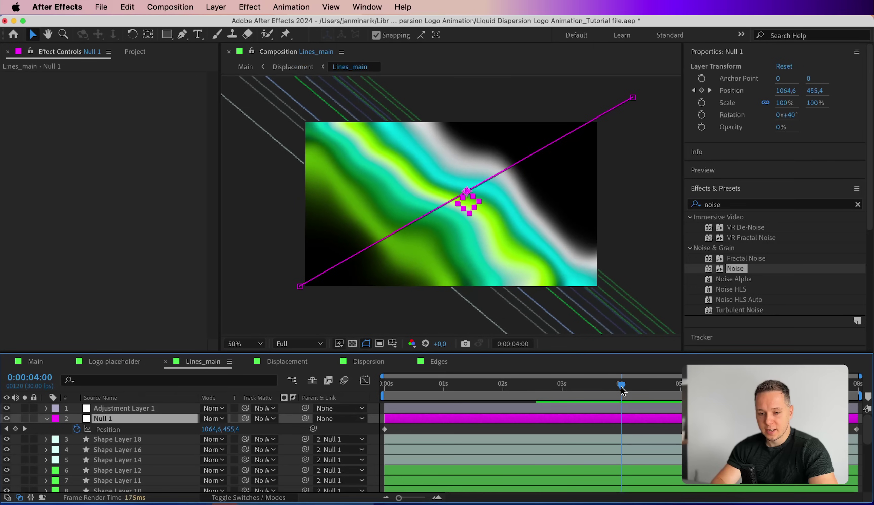
pyautogui.click(15, 429)
pyautogui.press('F9')
pyautogui.moveTo(845, 426); pyautogui.dragTo(860, 432)
pyautogui.press('Delete')
pyautogui.press('space')
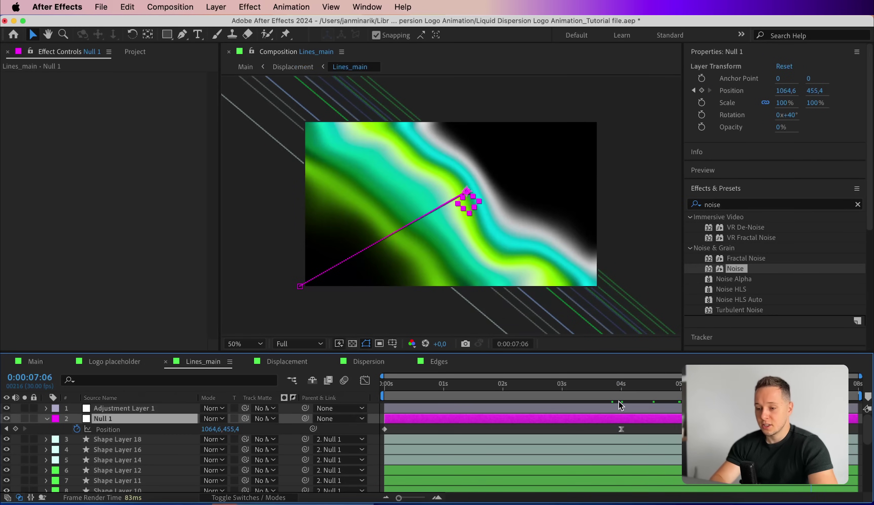
pyautogui.moveTo(784, 399); pyautogui.dragTo(639, 399)
# Step: Set Turbulent Displace's Amount to 242 on Adjustment Layer 1
pyautogui.click(640, 407)
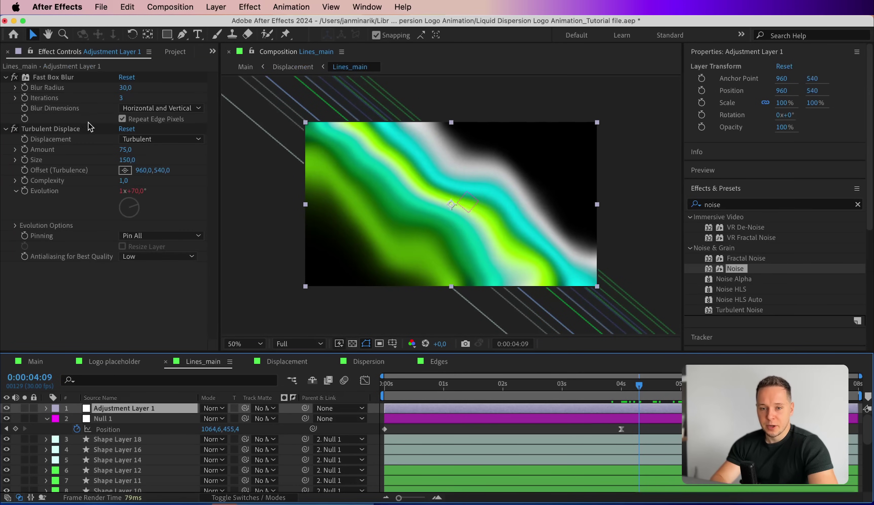
pyautogui.moveTo(126, 151); pyautogui.dragTo(398, 142)
pyautogui.moveTo(131, 150); pyautogui.dragTo(15, 167)
pyautogui.moveTo(131, 166); pyautogui.dragTo(78, 150)
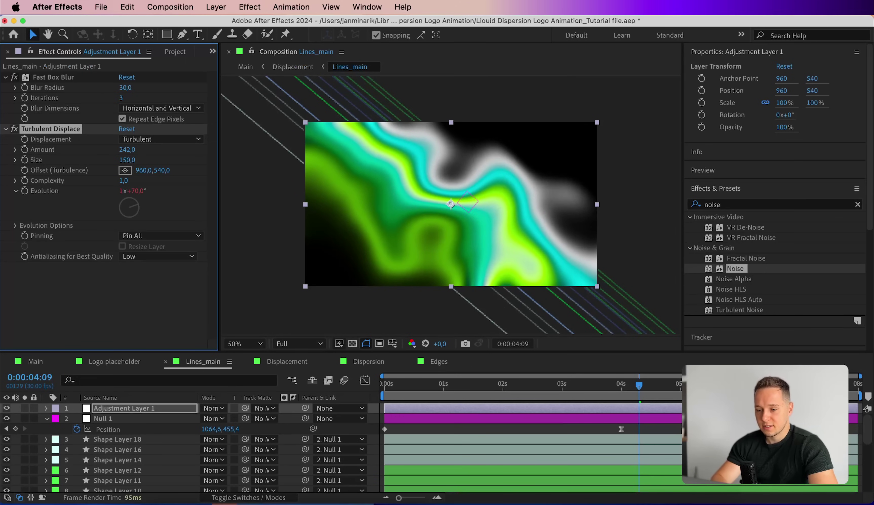
# Step: Try a Turbulent Displace Size of about 266 at 0:00:04:19, and undo the change
pyautogui.moveTo(657, 390)
pyautogui.mouseDown()
pyautogui.moveTo(499, 389)
pyautogui.moveTo(661, 392)
pyautogui.mouseUp()
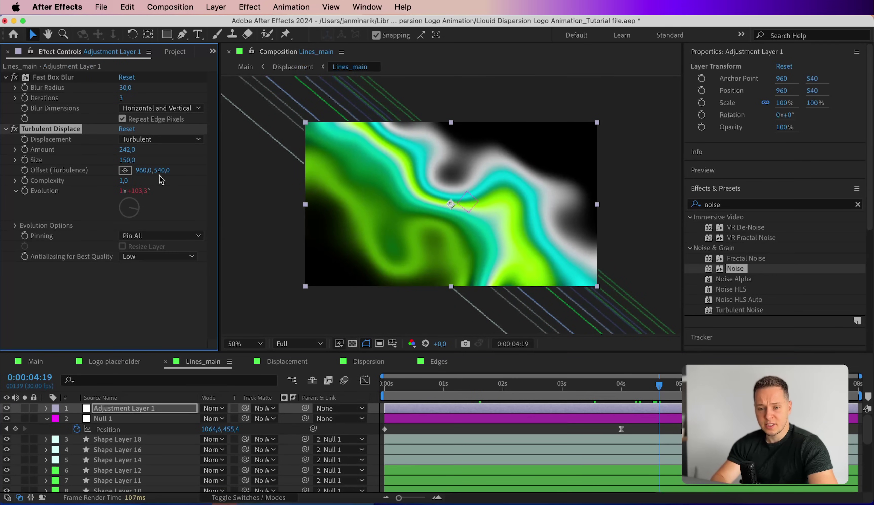
pyautogui.moveTo(126, 160); pyautogui.dragTo(179, 157)
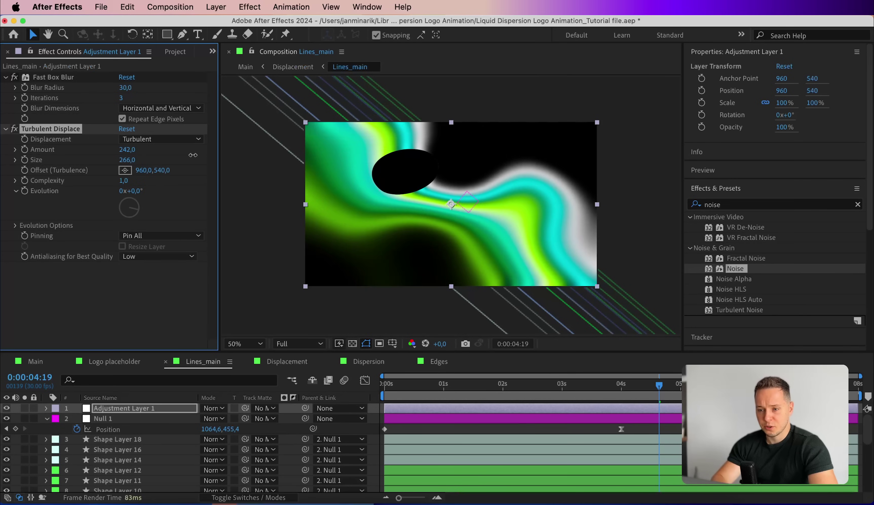
pyautogui.press('super+z')
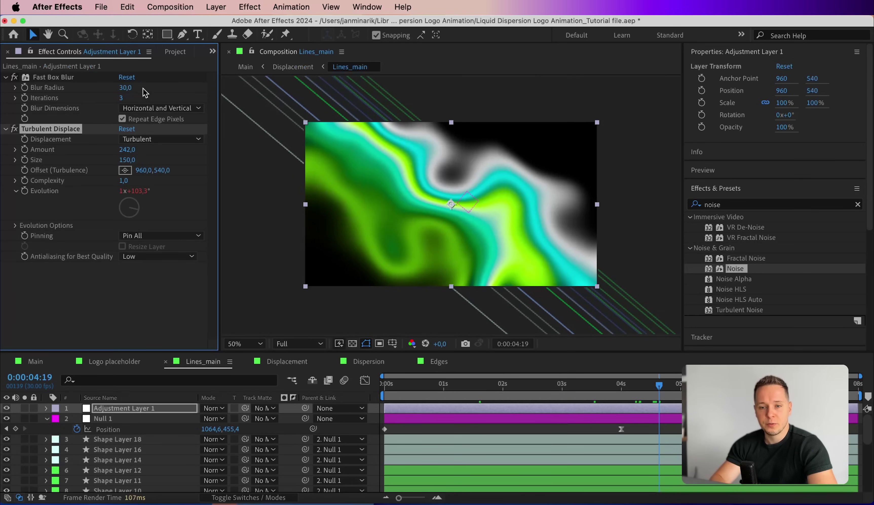
# Step: Set Fast Box Blur's Blur Radius to 10 on Adjustment Layer 1 and check the logo in Main at 0:00:03:28
pyautogui.click(127, 87)
pyautogui.write('10')
pyautogui.press('Return')
pyautogui.click(619, 394)
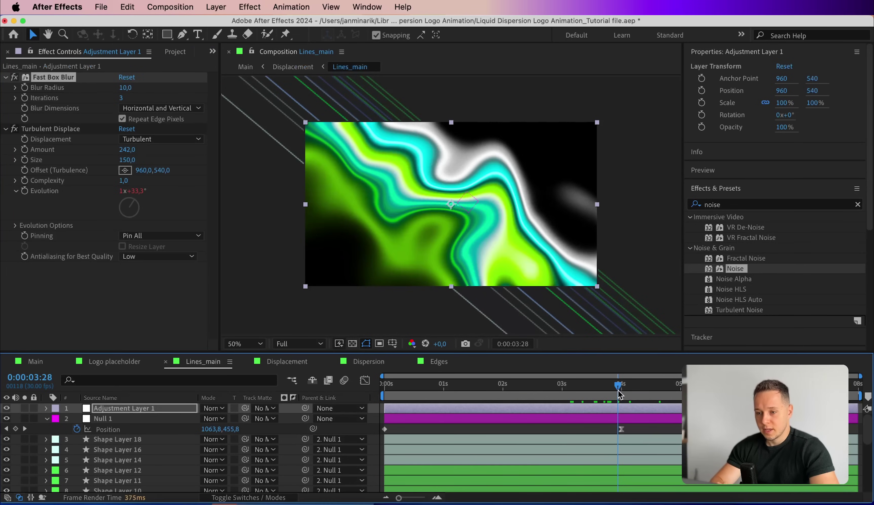
pyautogui.click(36, 362)
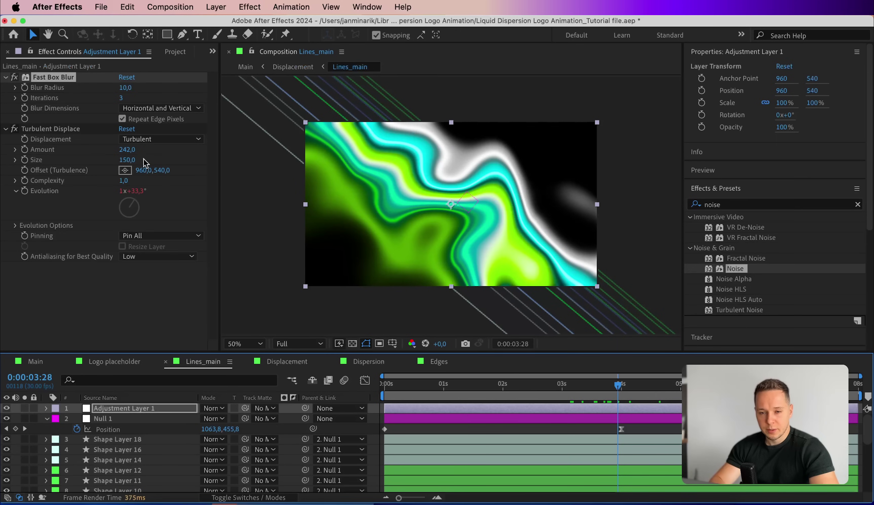
# Step: Set Turbulent Displace's Amount to 20 on the Lines_main adjustment layer and check the logo in Main
pyautogui.click(127, 149)
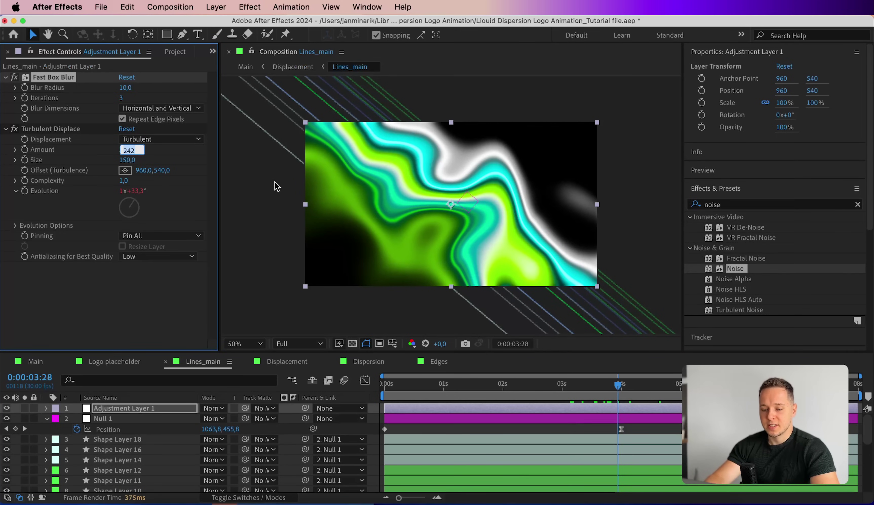
pyautogui.press('Return')
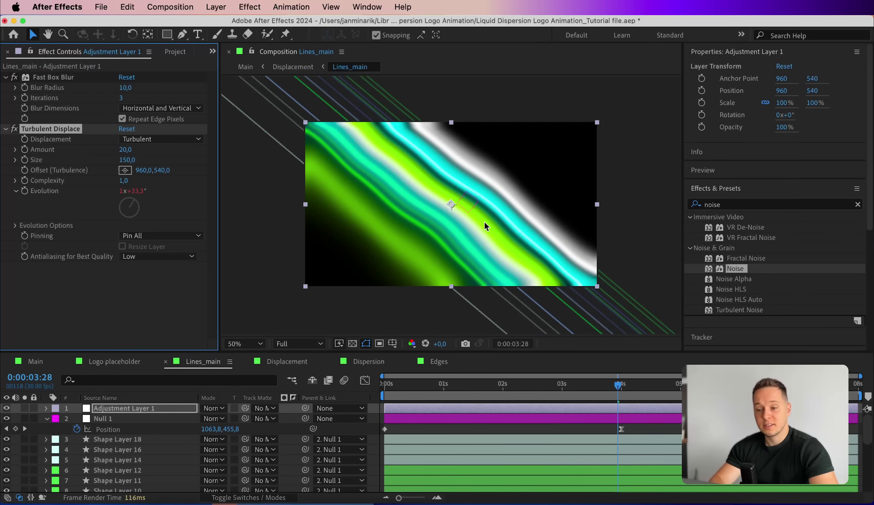
pyautogui.click(36, 361)
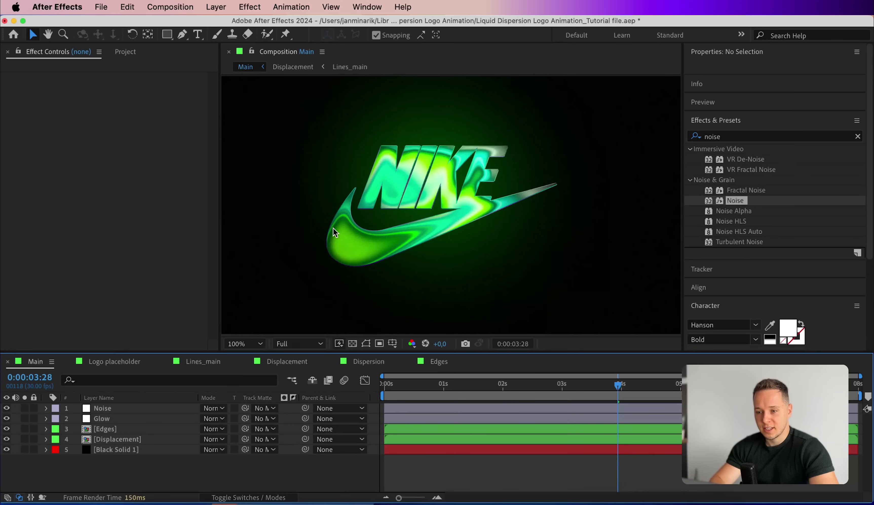
pyautogui.press('.')
pyautogui.press(',')
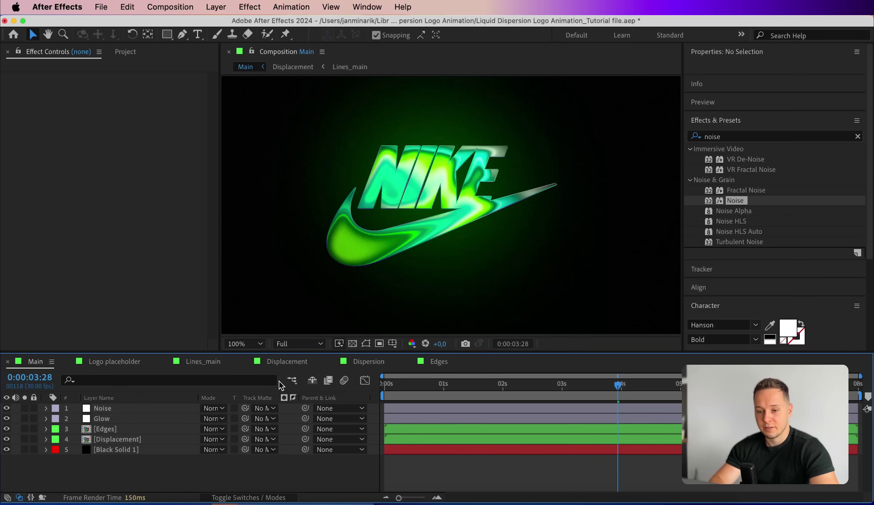
# Step: In Dispersion, reduce the Size of the Logo placeholder's inner glow and inspect the letter edges up close in Main
pyautogui.click(368, 362)
pyautogui.click(287, 364)
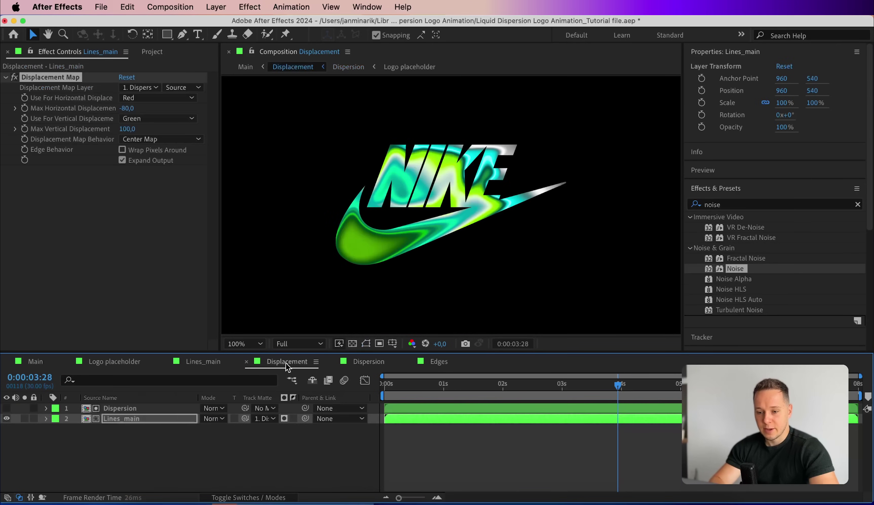
pyautogui.click(365, 365)
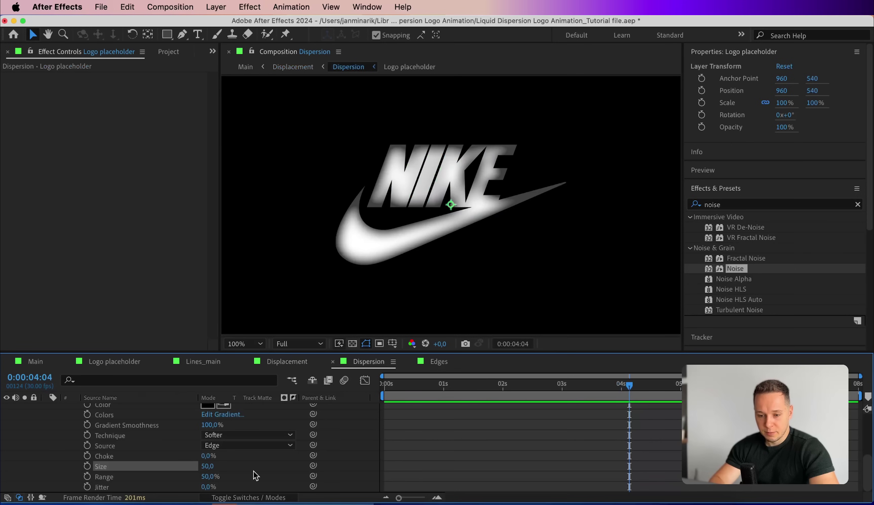
pyautogui.click(207, 466)
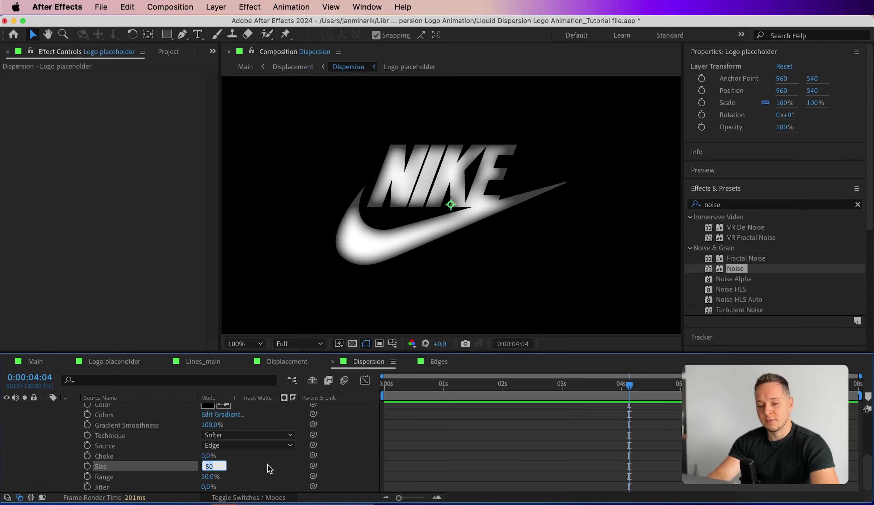
pyautogui.press('Return')
pyautogui.click(31, 363)
pyautogui.scroll(2, 446, 166)
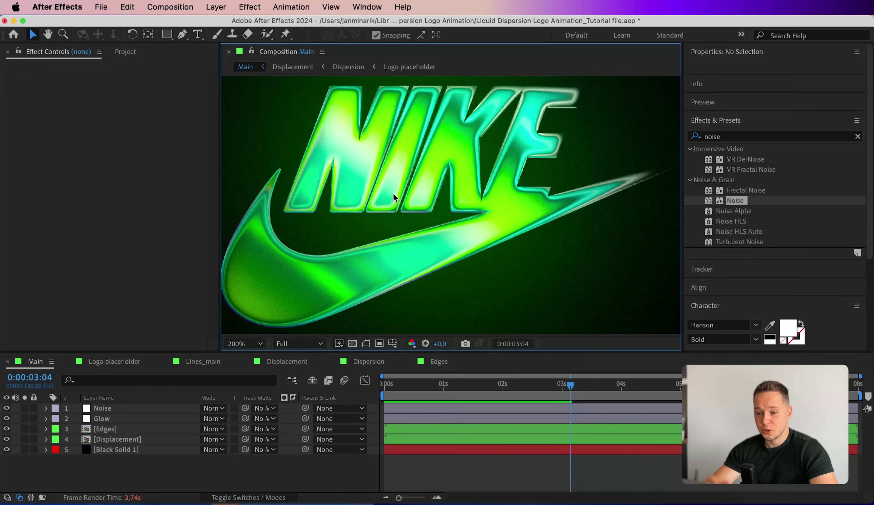
pyautogui.scroll(2, 341, 123)
pyautogui.press('h')
pyautogui.moveTo(360, 125); pyautogui.dragTo(533, 305)
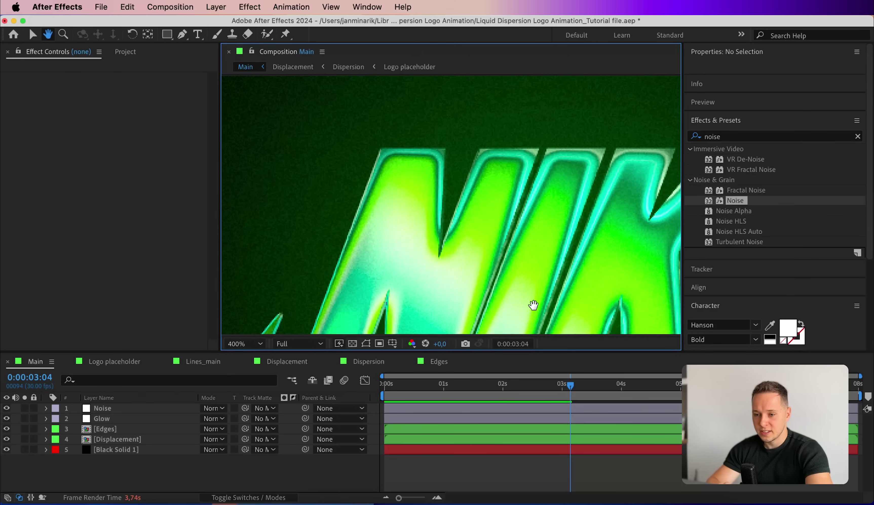
pyautogui.press('v')
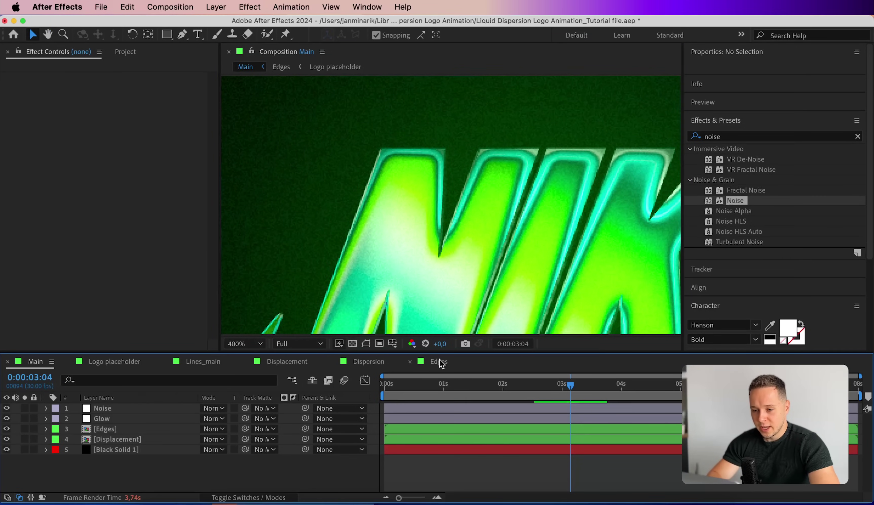
# Step: In Edges, show the transparency grid and set CC Blobbylize's Softness and Cut Away to 6 on Lines_edges
pyautogui.click(439, 362)
pyautogui.moveTo(319, 146); pyautogui.dragTo(383, 217)
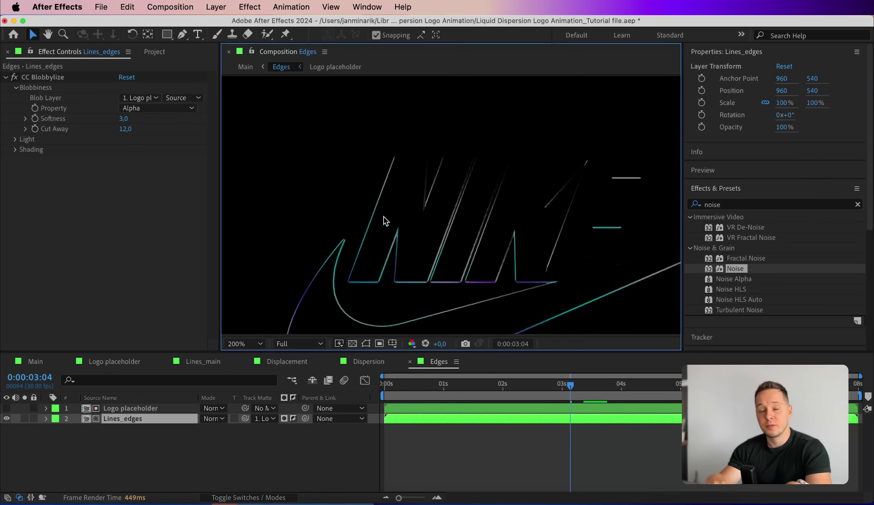
pyautogui.click(352, 342)
pyautogui.scroll(2, 441, 174)
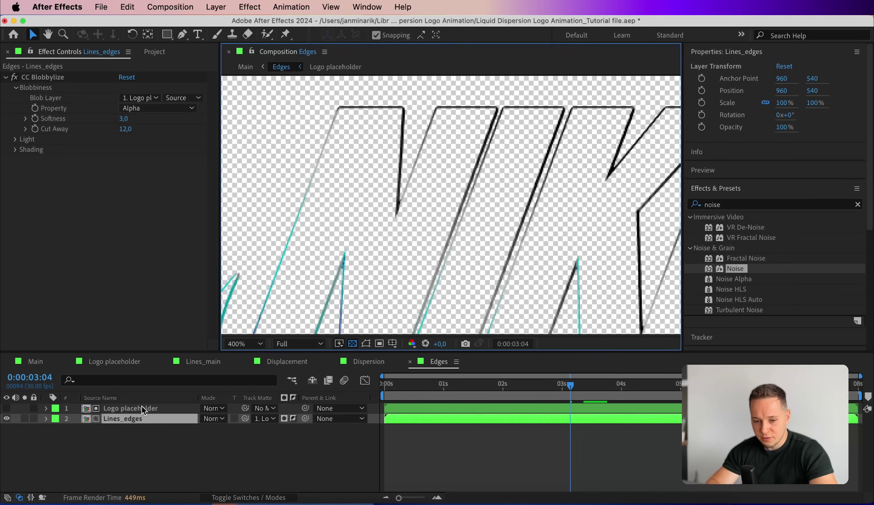
pyautogui.moveTo(124, 118)
pyautogui.mouseDown()
pyautogui.moveTo(175, 133)
pyautogui.moveTo(122, 131)
pyautogui.mouseUp()
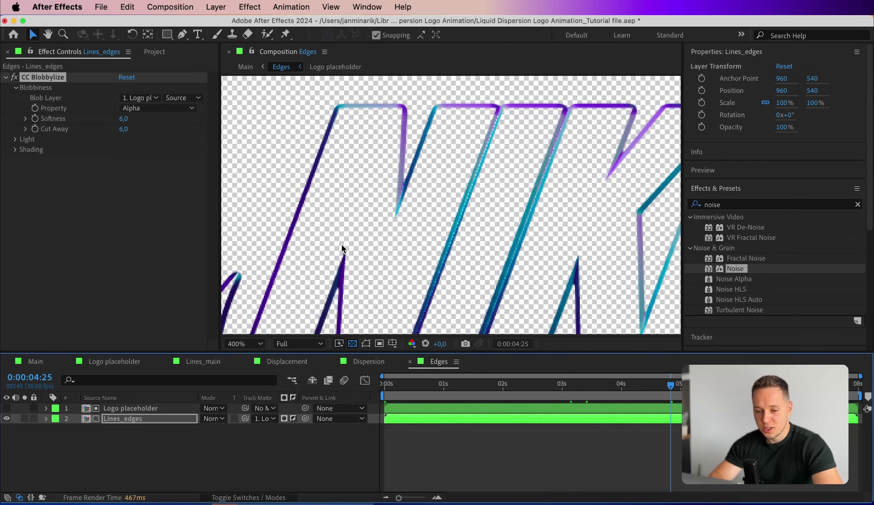
# Step: Copy all layers of Lines_main, from Adjustment Layer 1 to Black Solid 1, and return to Edges
pyautogui.click(204, 363)
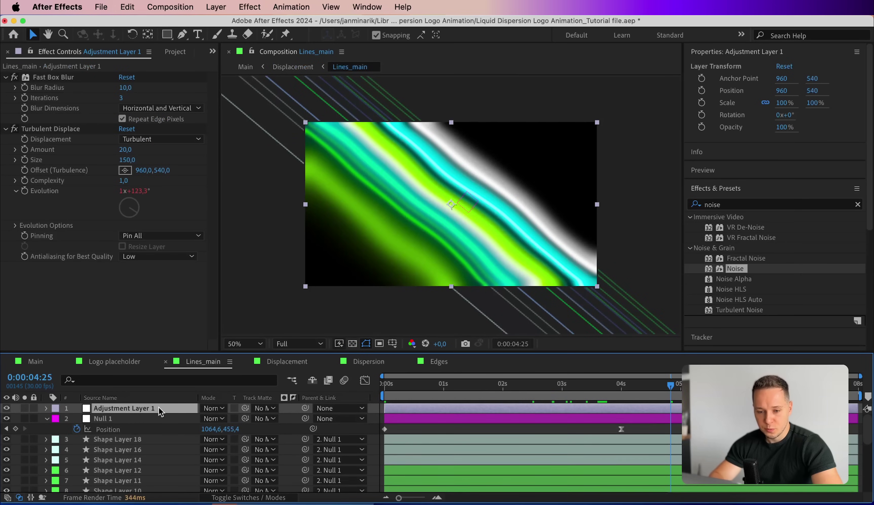
pyautogui.scroll(-5, 159, 409)
pyautogui.keyDown('shift'); pyautogui.click(128, 487); pyautogui.keyUp('shift')
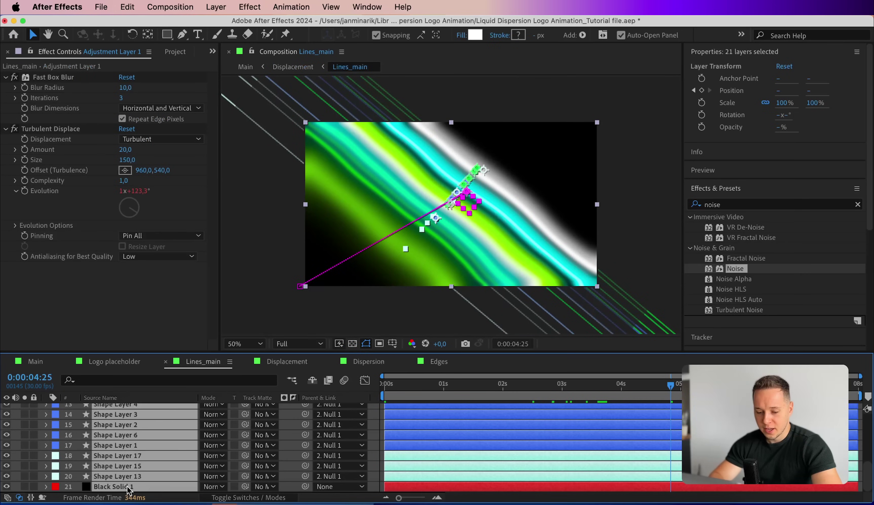
pyautogui.click(438, 361)
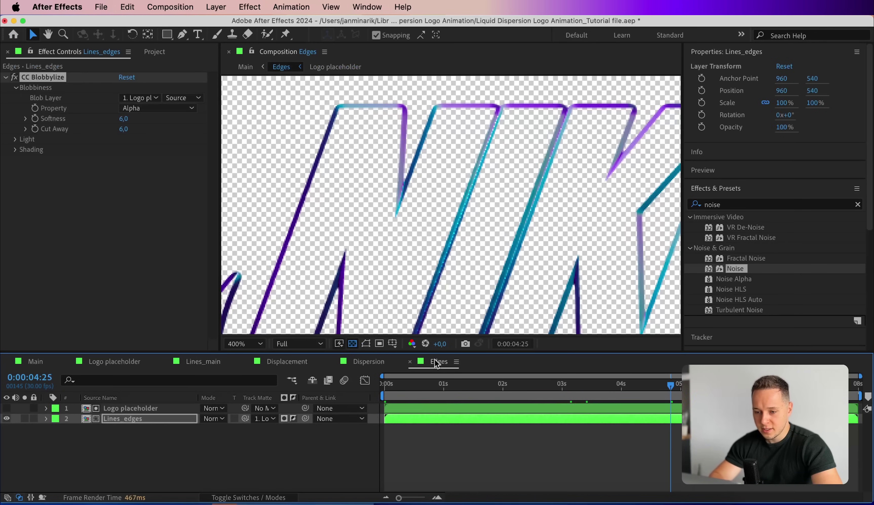
# Step: Open the Lines_edges composition and replace all of its layers with the ones copied from Lines_main
pyautogui.click(123, 420)
pyautogui.doubleClick(114, 420)
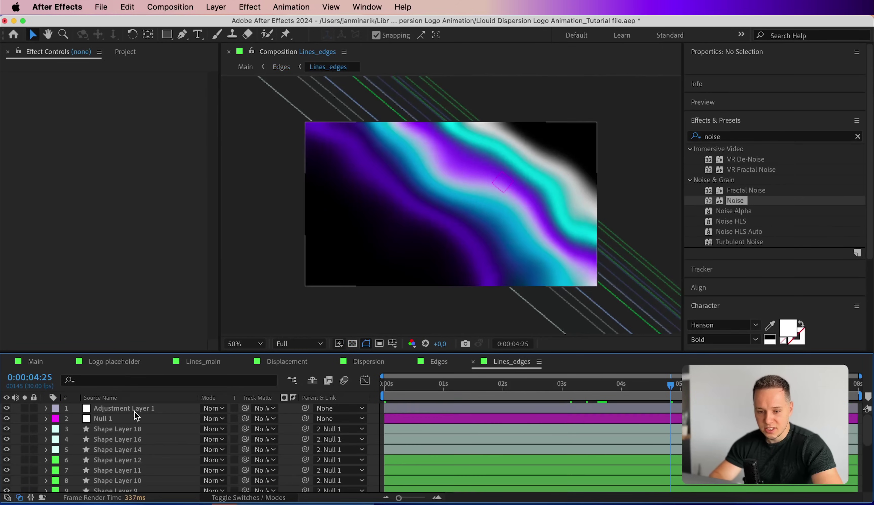
pyautogui.keyDown('shift'); pyautogui.click(136, 484); pyautogui.keyUp('shift')
pyautogui.press('Delete')
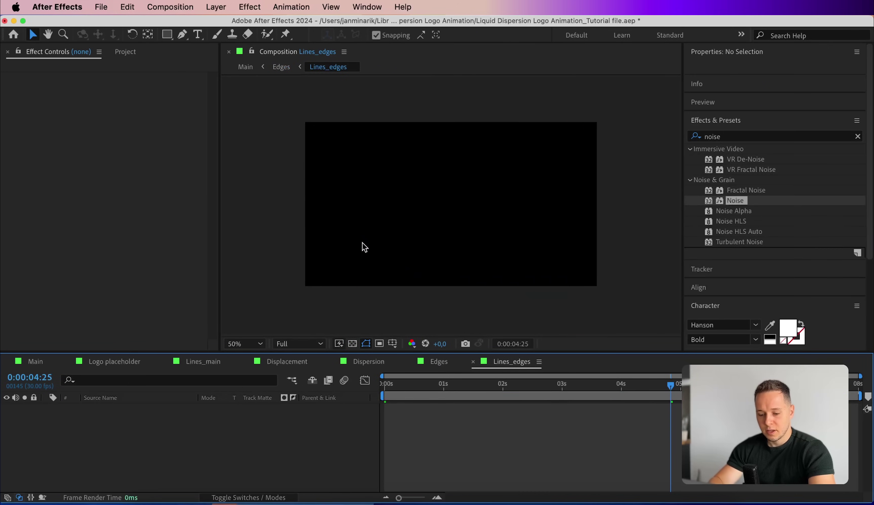
pyautogui.press('super+z')
# Step: Return to Main and scrub around the four-second mark to review the logo animation with the matching edges
pyautogui.click(41, 361)
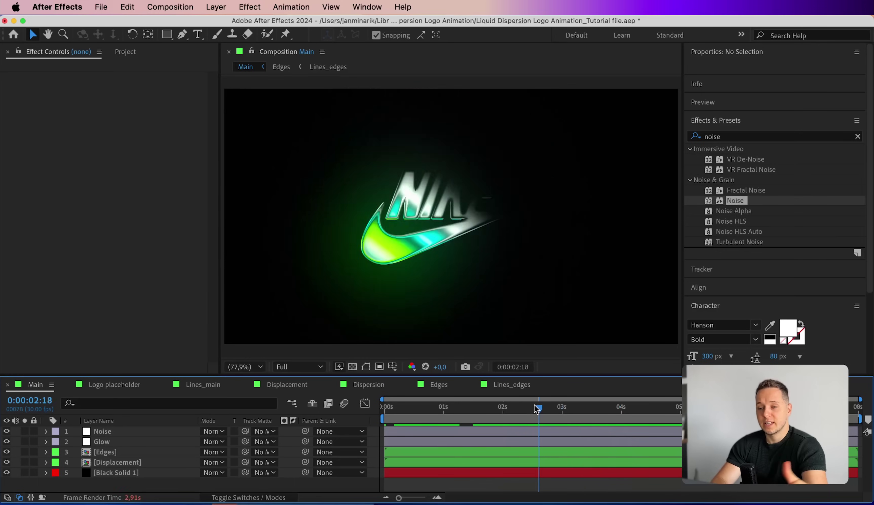
pyautogui.moveTo(534, 405); pyautogui.dragTo(633, 404)
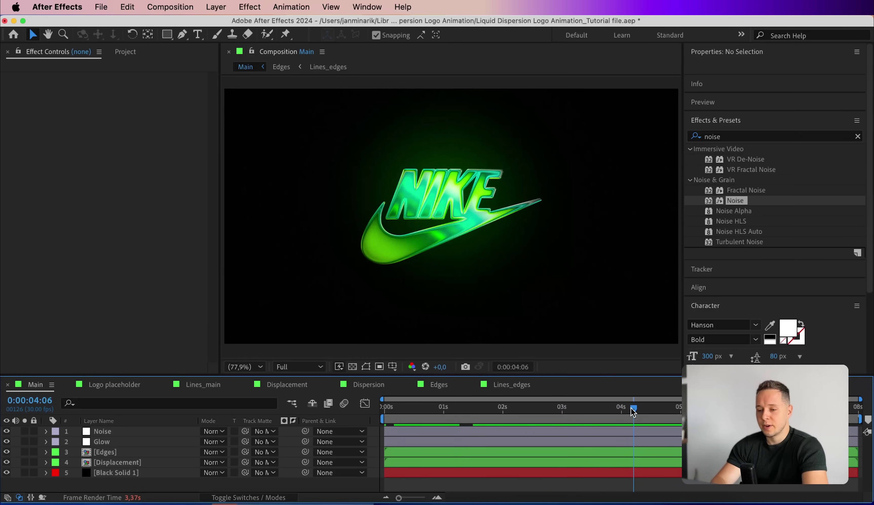
pyautogui.moveTo(634, 408); pyautogui.dragTo(612, 410)
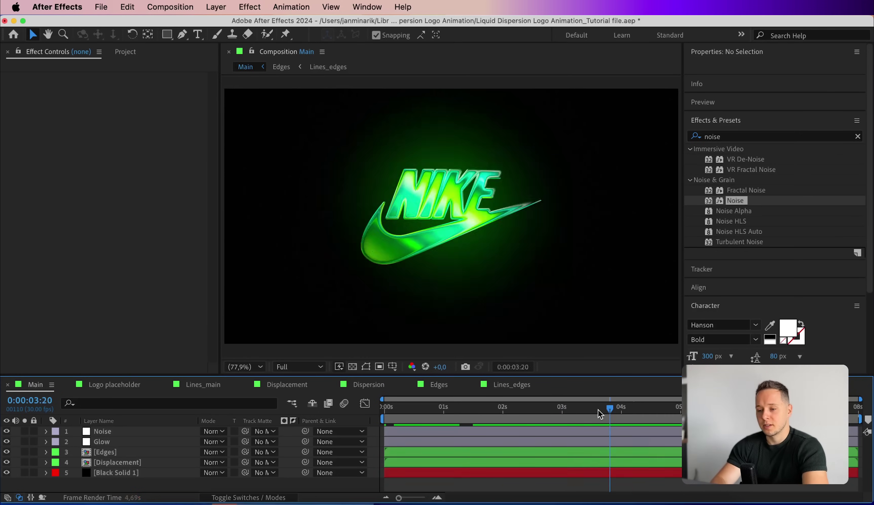